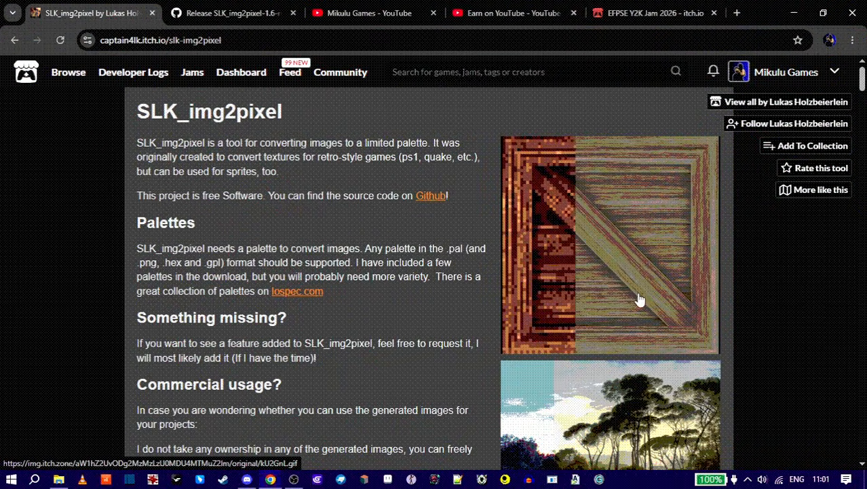
Step: Look through the SLK_img2pixel itch.io page, including its description, commercial usage notes and sample images
{"action": "scroll", "coordinate": [635, 319], "scroll_direction": "down", "scroll_amount": 4}
{"action": "scroll", "coordinate": [630, 365], "scroll_direction": "down", "scroll_amount": 1}
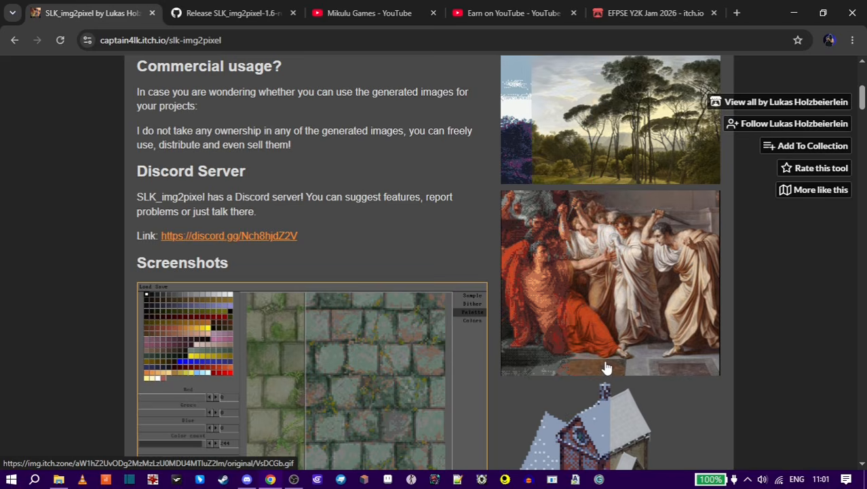
{"action": "scroll", "coordinate": [548, 342], "scroll_direction": "up", "scroll_amount": 4}
{"action": "scroll", "coordinate": [548, 341], "scroll_direction": "up", "scroll_amount": 1}
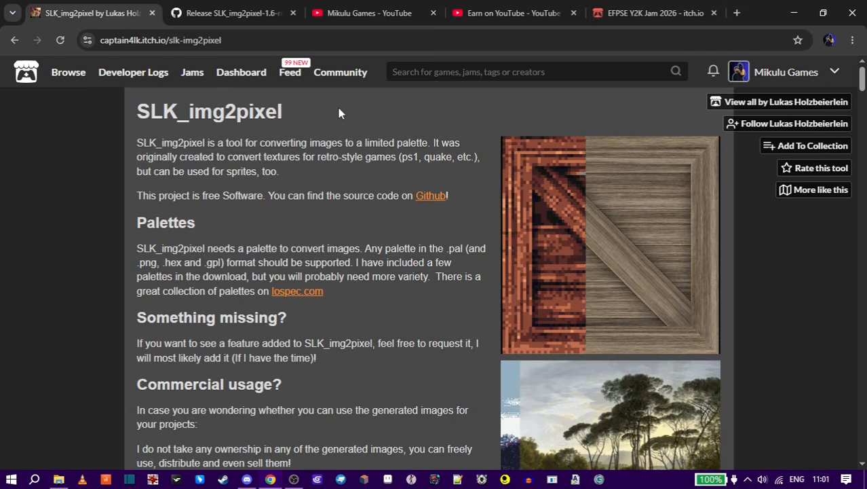
Step: Locate the SLK_img2pixel.zip download on the GitHub 1.6-rc1 release page and return to the tool's itch.io page
{"action": "left_click", "coordinate": [216, 9]}
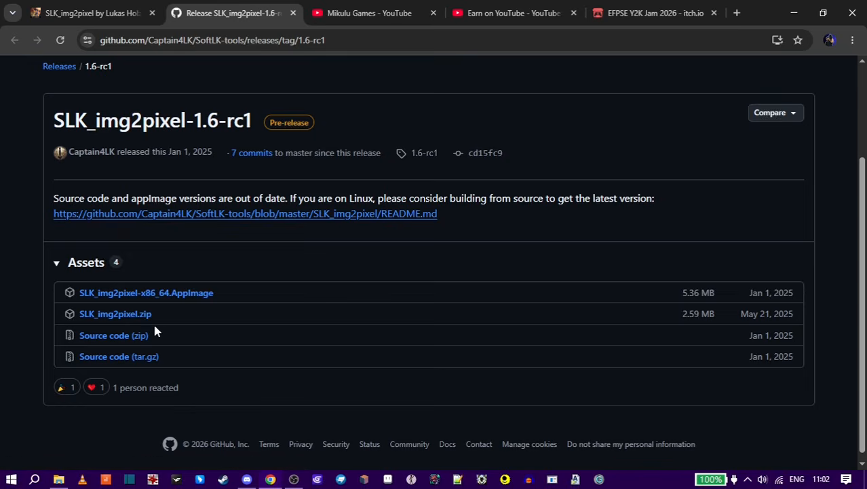
{"action": "key", "text": "ctrl+shift+Tab"}
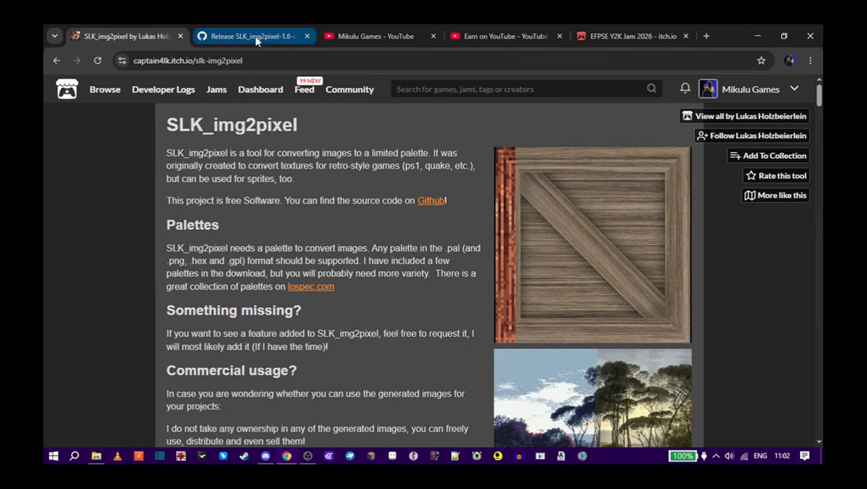
{"action": "left_click", "coordinate": [254, 36]}
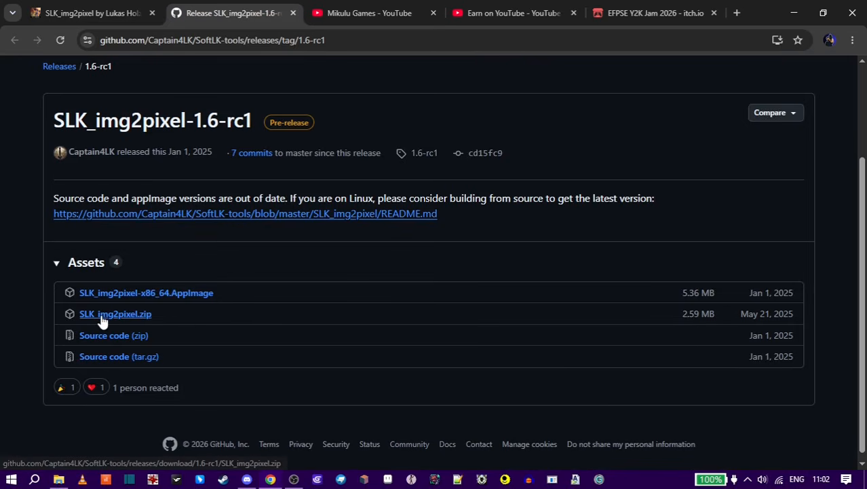
{"action": "left_click", "coordinate": [88, 12]}
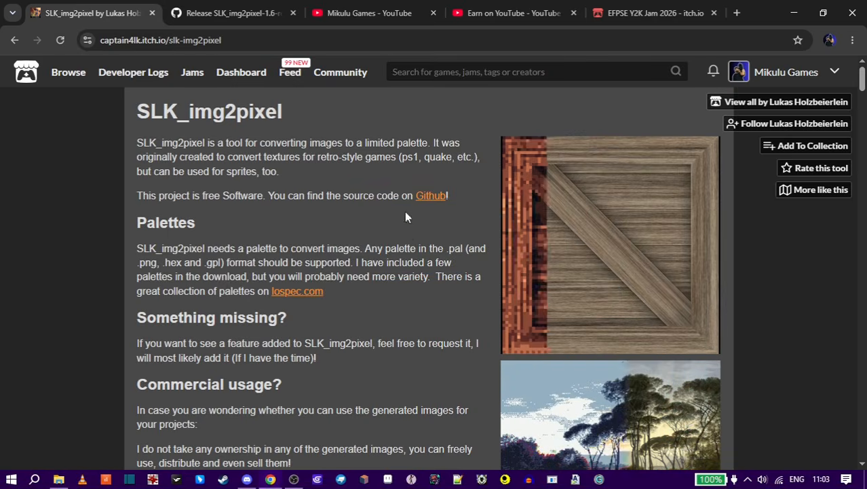
Step: View the Mikulu Games YouTube channel membership offer and highlight the monthly price of the Fella level
{"action": "left_click", "coordinate": [370, 11]}
{"action": "left_click_drag", "start_coordinate": [255, 331], "coordinate": [357, 364]}
{"action": "left_click", "coordinate": [326, 327]}
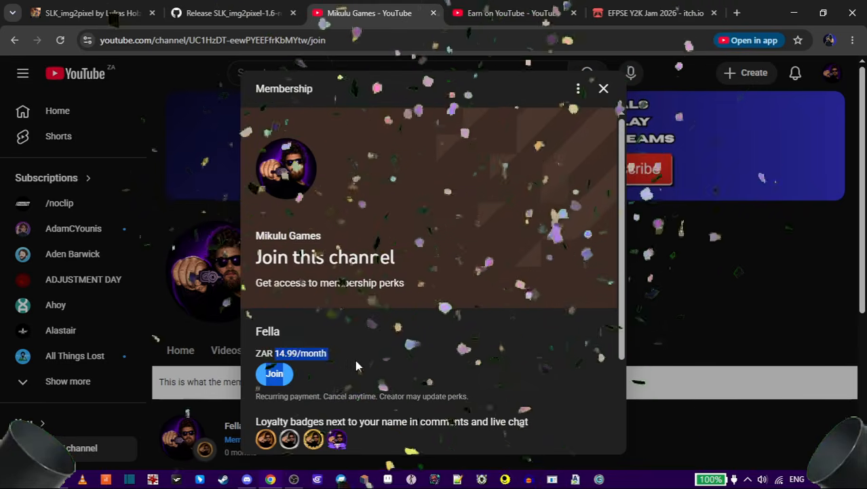
{"action": "left_click", "coordinate": [337, 360]}
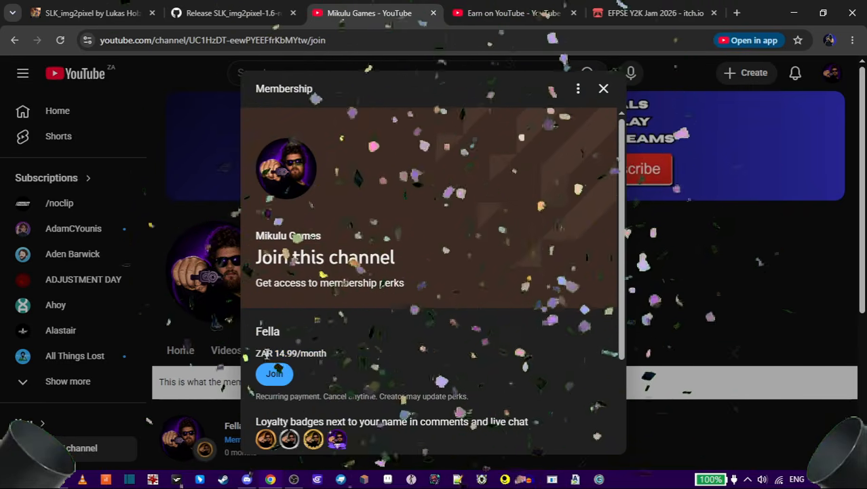
{"action": "left_click_drag", "start_coordinate": [256, 355], "coordinate": [341, 365]}
{"action": "left_click", "coordinate": [330, 355]}
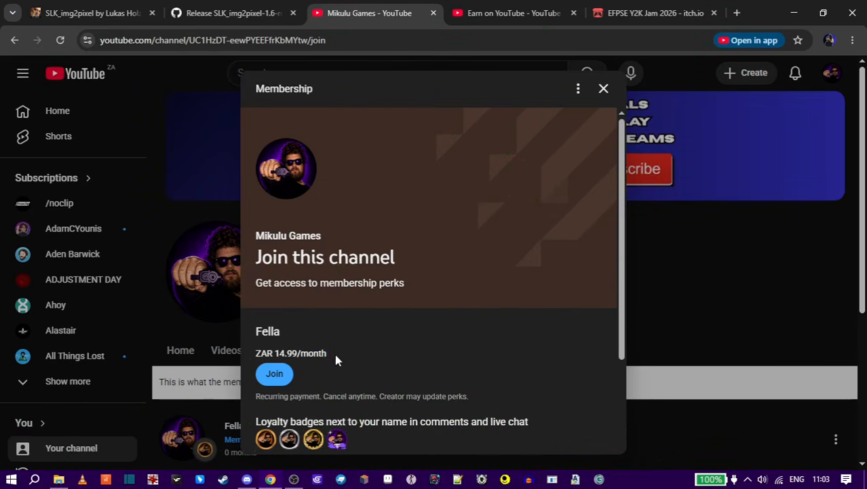
{"action": "left_click_drag", "start_coordinate": [335, 358], "coordinate": [259, 357]}
{"action": "left_click", "coordinate": [340, 360]}
Step: Review the Fella membership perks, highlighting priority replies, member recognition and members-only Discord access
{"action": "scroll", "coordinate": [344, 354], "scroll_direction": "down", "scroll_amount": 3}
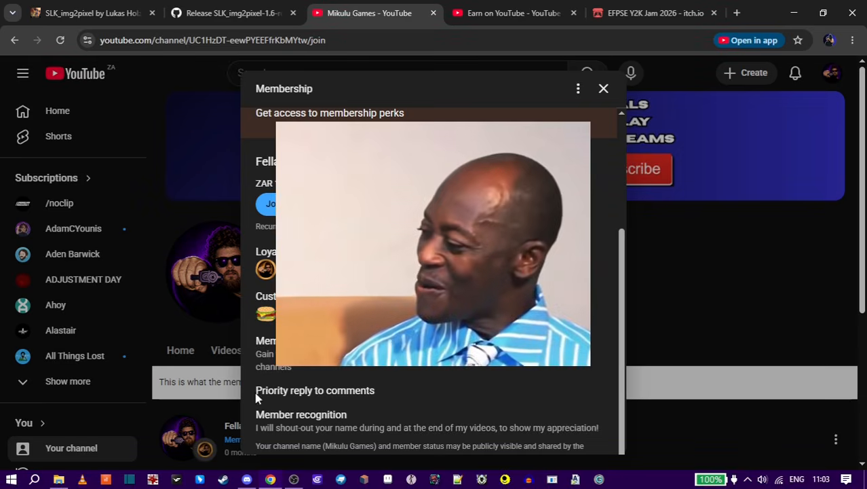
{"action": "left_click_drag", "start_coordinate": [258, 392], "coordinate": [387, 390]}
{"action": "left_click", "coordinate": [381, 389]}
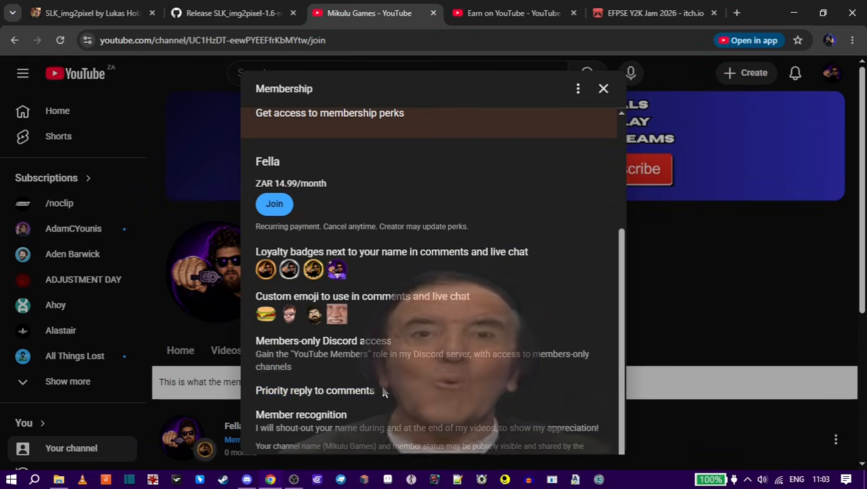
{"action": "left_click_drag", "start_coordinate": [258, 413], "coordinate": [377, 414]}
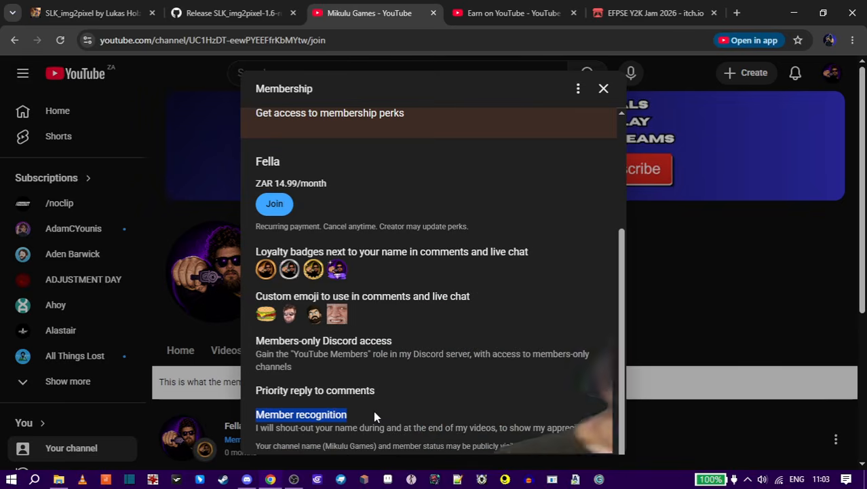
{"action": "left_click", "coordinate": [372, 411]}
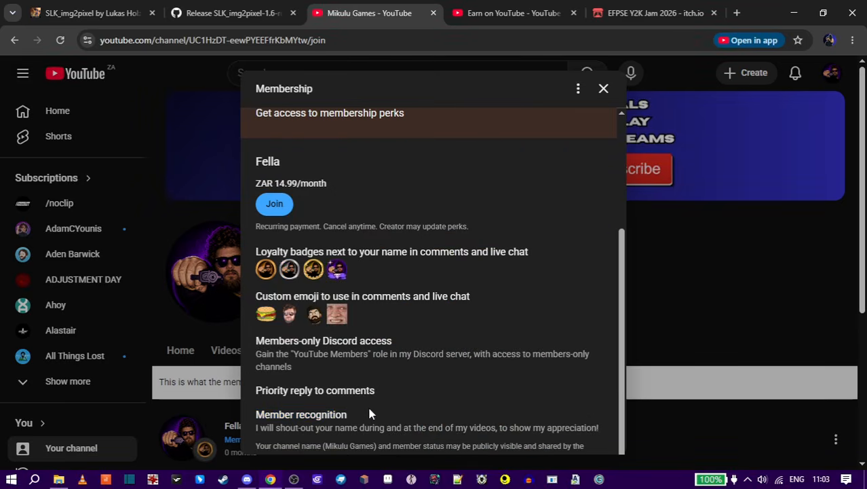
{"action": "left_click_drag", "start_coordinate": [246, 341], "coordinate": [425, 347]}
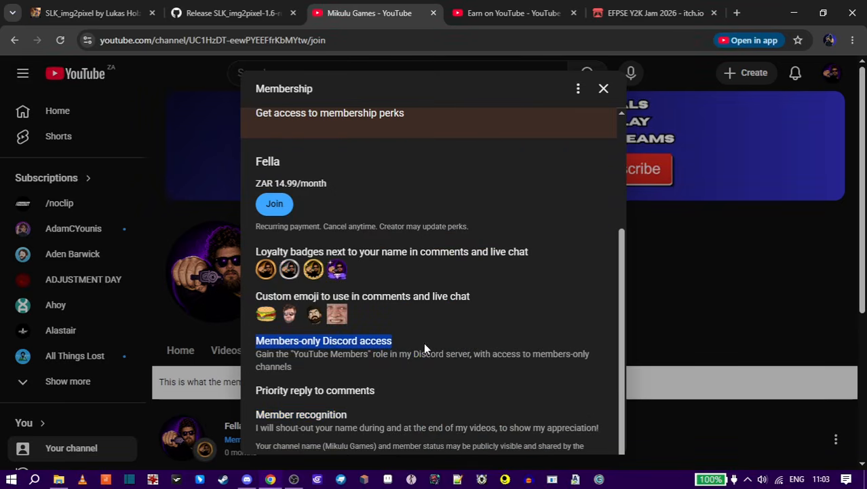
Step: Switch to Discord, view the members-chat channel of the Mikulu Games server, and close the Discord window
{"action": "left_click", "coordinate": [747, 479]}
{"action": "left_click", "coordinate": [748, 457]}
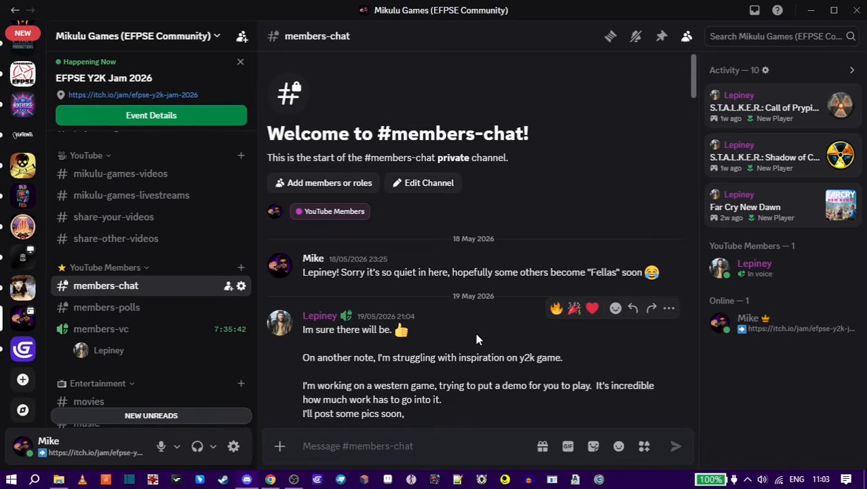
{"action": "left_click", "coordinate": [859, 6]}
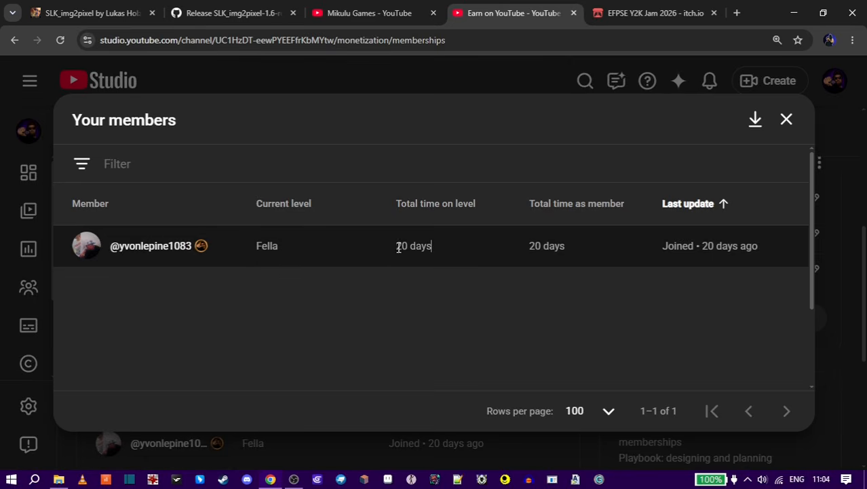
Step: Check the listed member's total time on level in YouTube Studio's members list and close that page
{"action": "left_click_drag", "start_coordinate": [396, 245], "coordinate": [445, 247]}
{"action": "left_click", "coordinate": [447, 247]}
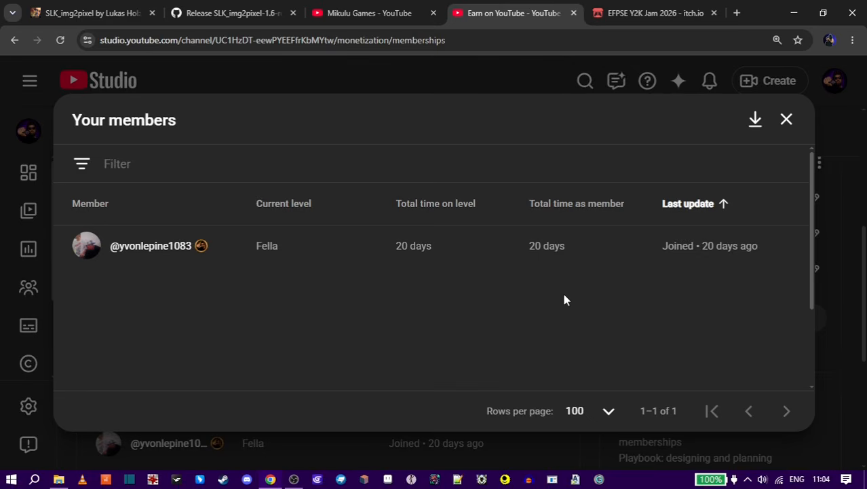
{"action": "key", "text": "ctrl+w"}
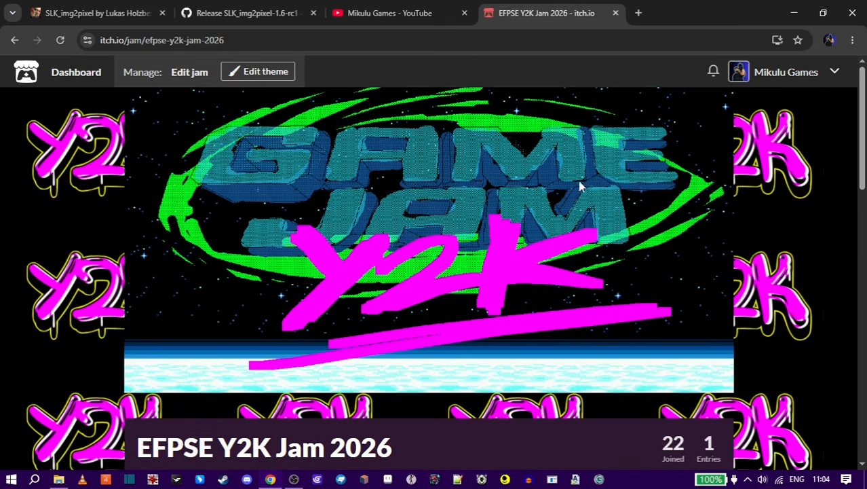
Step: Read through the EFPSE Y2K Jam 2026 page, including its submission deadline and rules
{"action": "scroll", "coordinate": [562, 278], "scroll_direction": "down", "scroll_amount": 3}
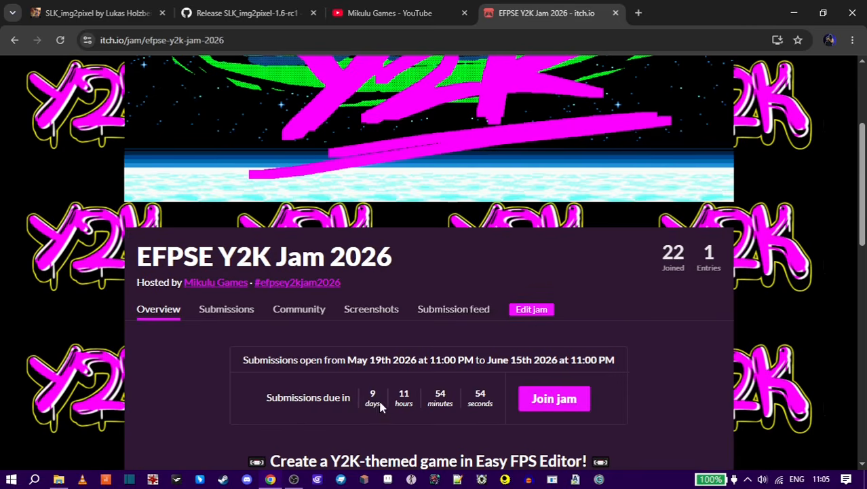
{"action": "scroll", "coordinate": [381, 406], "scroll_direction": "down", "scroll_amount": 1}
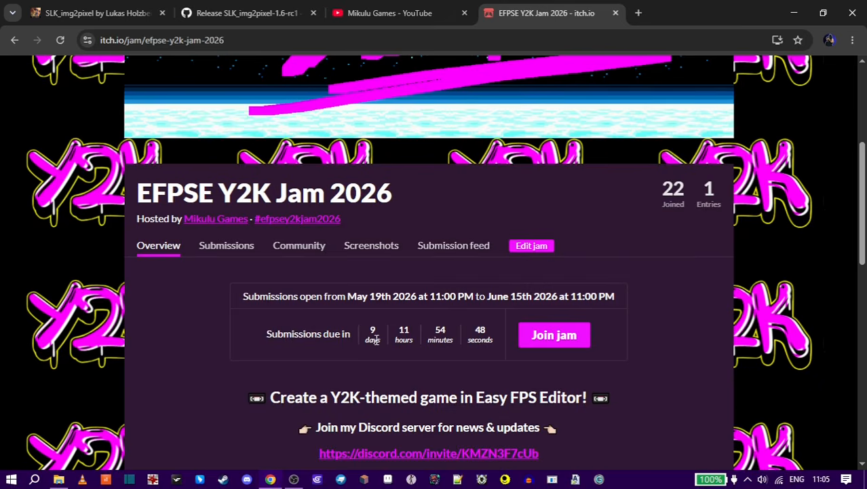
{"action": "scroll", "coordinate": [382, 335], "scroll_direction": "down", "scroll_amount": 10}
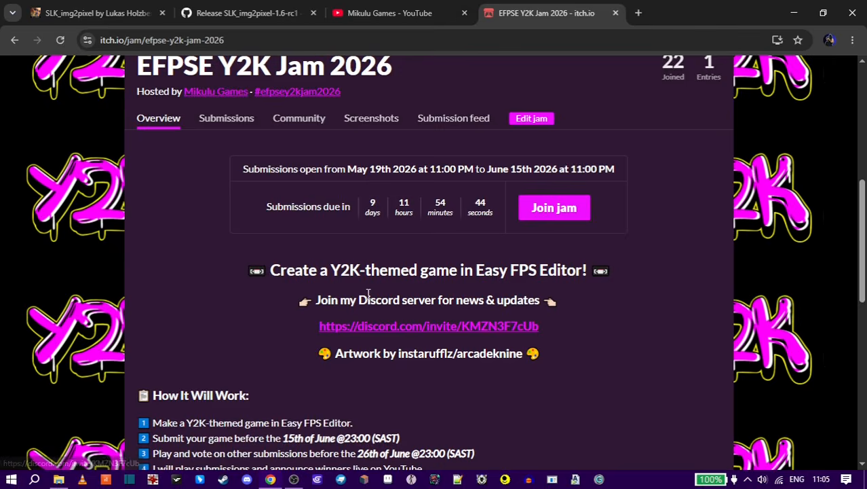
{"action": "scroll", "coordinate": [367, 300], "scroll_direction": "up", "scroll_amount": 10}
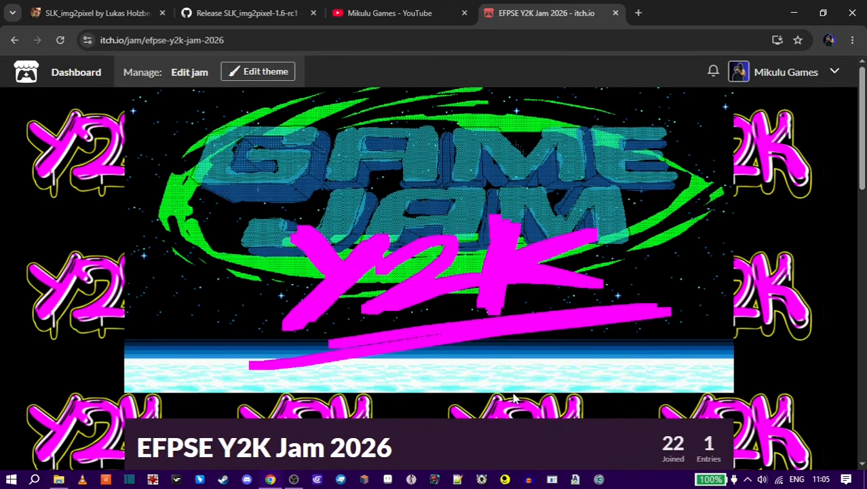
Step: Close the game jam and YouTube channel pages and return to the SLK_img2pixel itch.io page
{"action": "key", "text": "ctrl+w"}
{"action": "key", "text": "ctrl+w"}
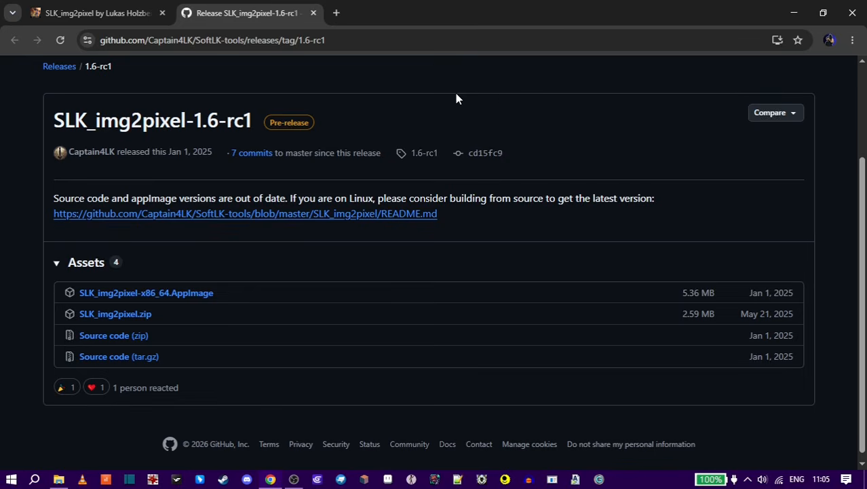
{"action": "key", "text": "ctrl+shift+Tab"}
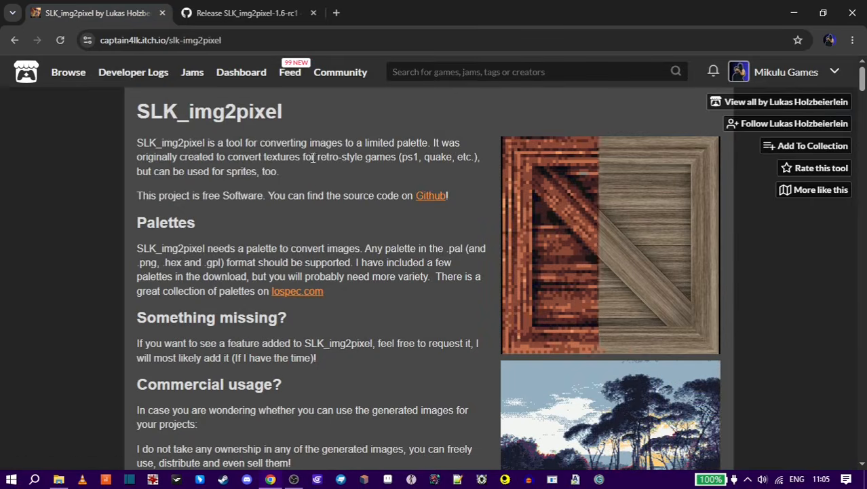
Step: Switch to File Explorer, open the SLK_img2pixel folder in Utilities and launch the SLK_img2pix application
{"action": "key", "text": "alt+Tab"}
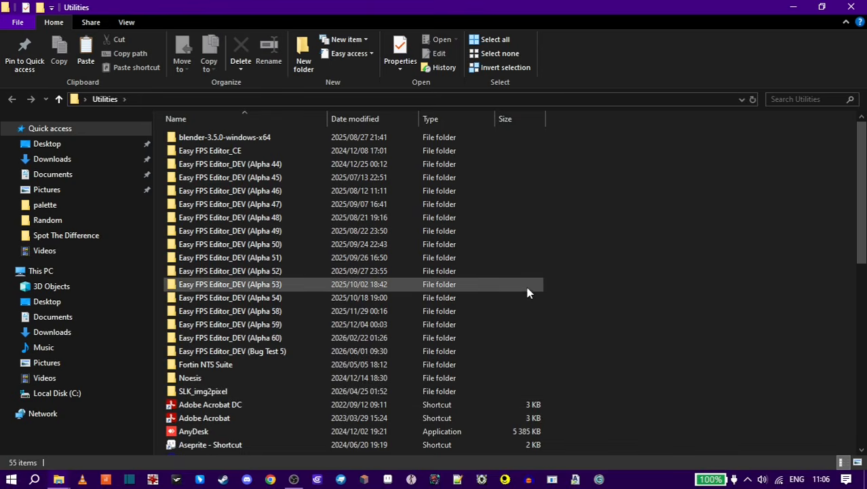
{"action": "double_click", "coordinate": [218, 394]}
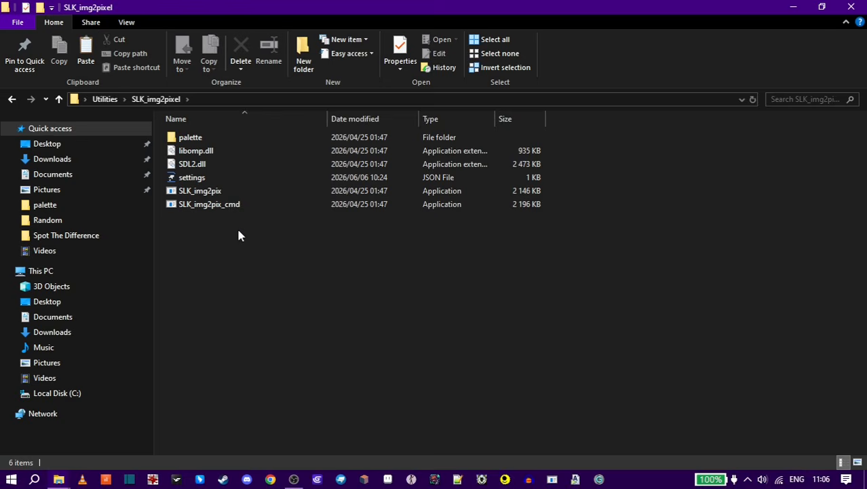
{"action": "left_click", "coordinate": [220, 193]}
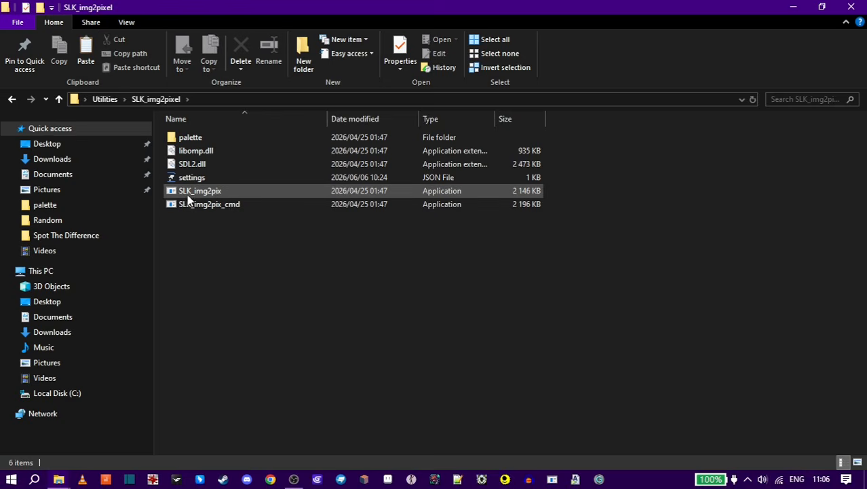
{"action": "double_click", "coordinate": [441, 191]}
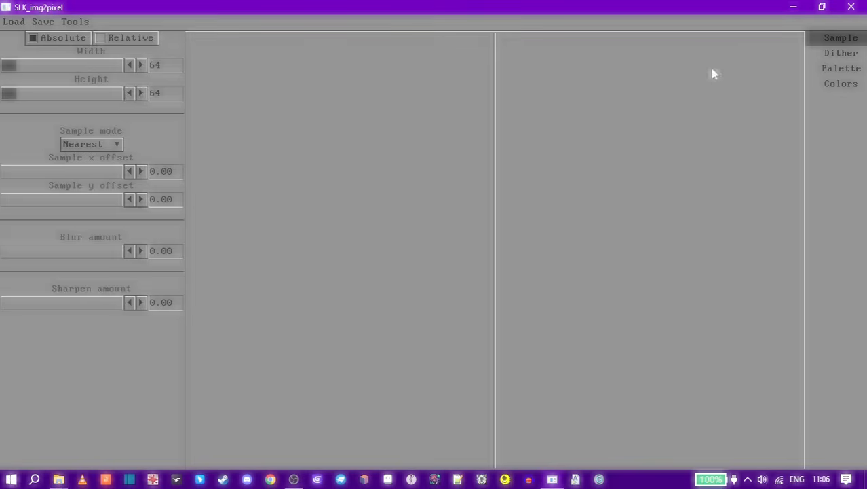
Step: Load the Paving-Cobble image from the 3D Retro Medieval Fantasy Kit's Textures folder into SLK_img2pixel
{"action": "left_click", "coordinate": [20, 19]}
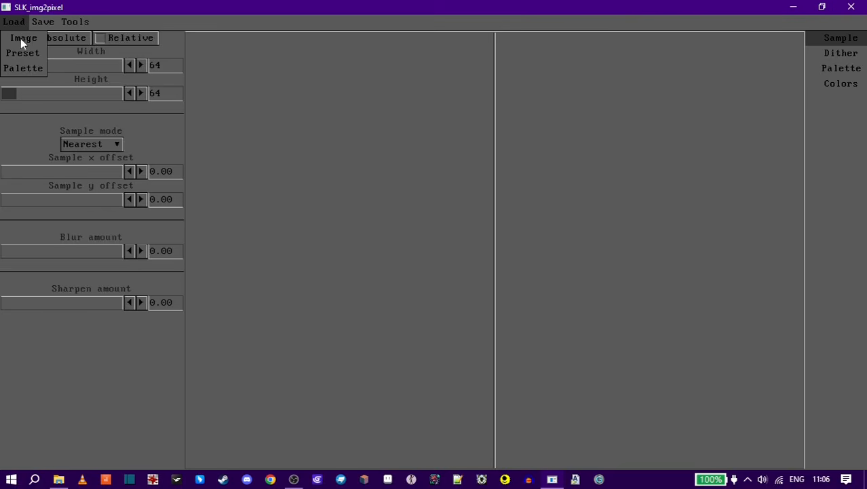
{"action": "left_click", "coordinate": [23, 38]}
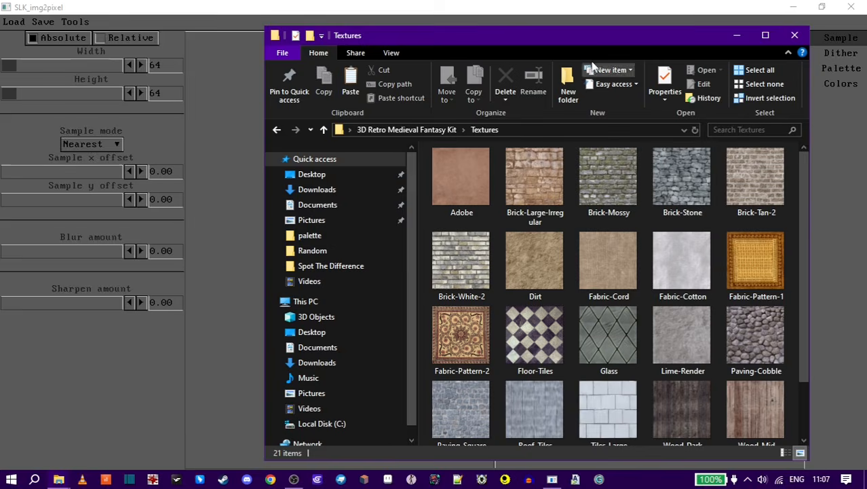
{"action": "left_click_drag", "start_coordinate": [612, 37], "coordinate": [718, 73]}
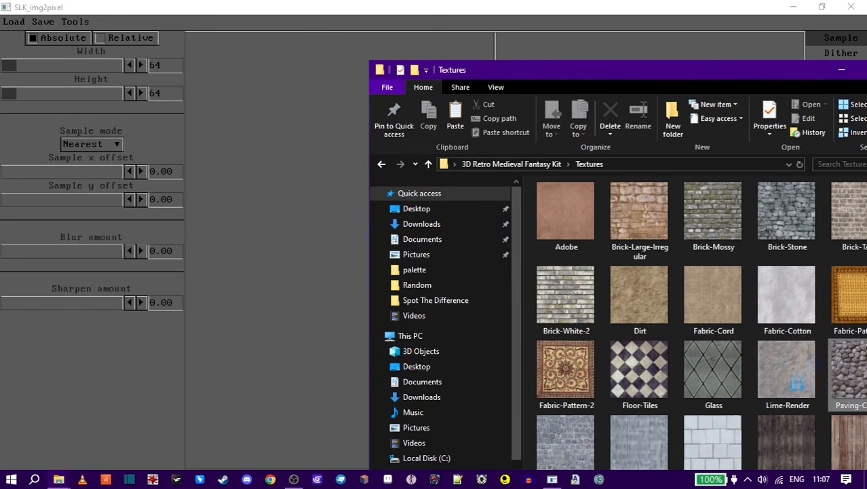
{"action": "left_click_drag", "start_coordinate": [848, 374], "coordinate": [343, 213]}
{"action": "left_click", "coordinate": [513, 6]}
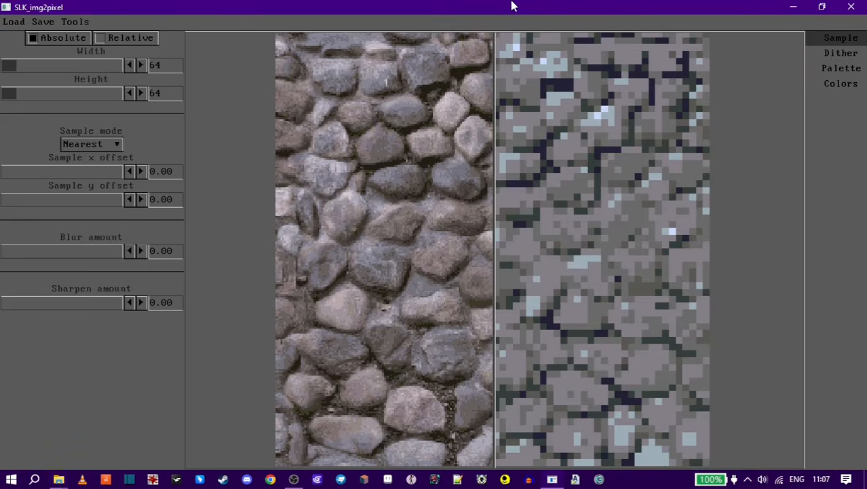
Step: Switch the output sizing from absolute to relative and set both Scale X and Scale Y to 1
{"action": "scroll", "coordinate": [478, 256], "scroll_direction": "down", "scroll_amount": 3}
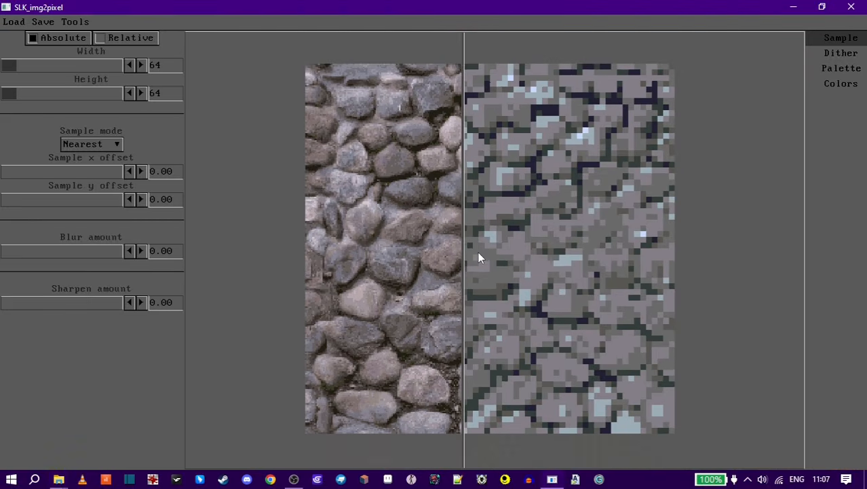
{"action": "scroll", "coordinate": [478, 253], "scroll_direction": "up", "scroll_amount": 2}
{"action": "scroll", "coordinate": [479, 254], "scroll_direction": "down", "scroll_amount": 3}
{"action": "scroll", "coordinate": [480, 257], "scroll_direction": "up", "scroll_amount": 1}
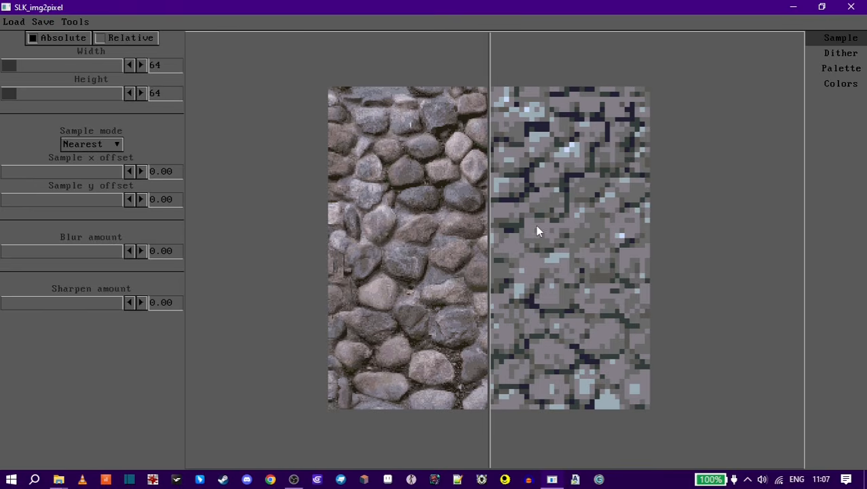
{"action": "left_click", "coordinate": [101, 38]}
{"action": "left_click", "coordinate": [129, 65]}
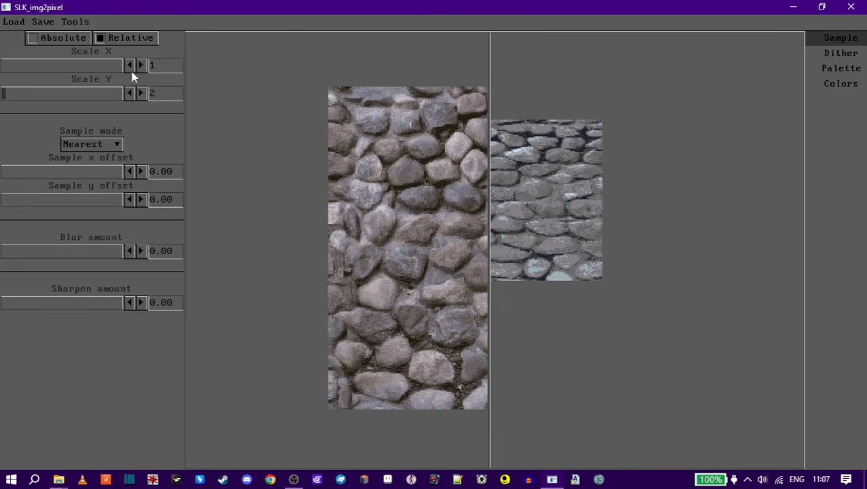
{"action": "left_click", "coordinate": [129, 93]}
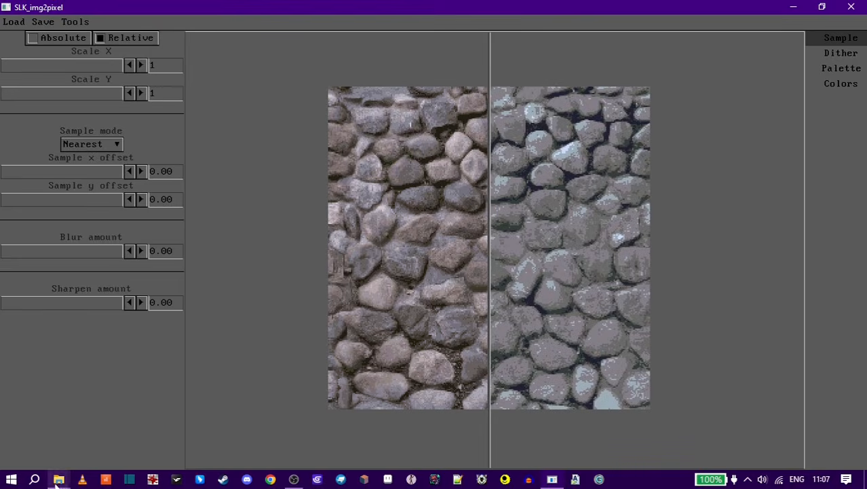
Step: Look over the source images in the Textures folder in File Explorer and return to SLK_img2pixel
{"action": "mouse_move", "coordinate": [59, 479]}
{"action": "left_click", "coordinate": [207, 424]}
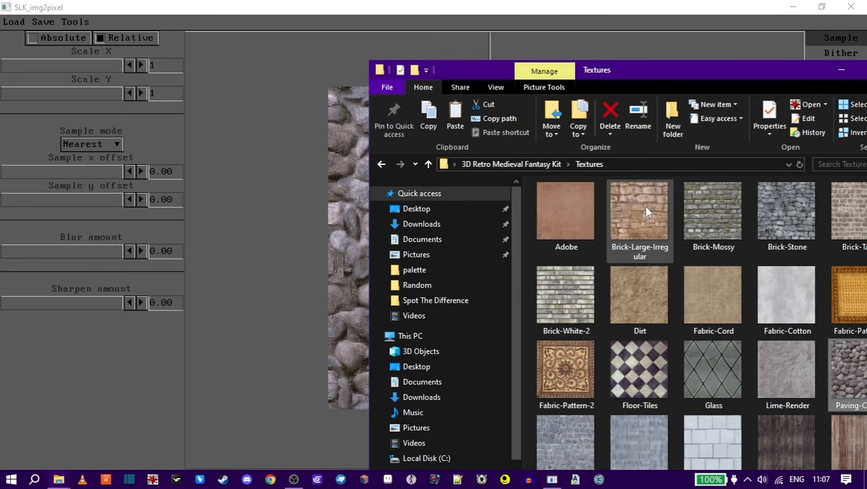
{"action": "mouse_move", "coordinate": [645, 207]}
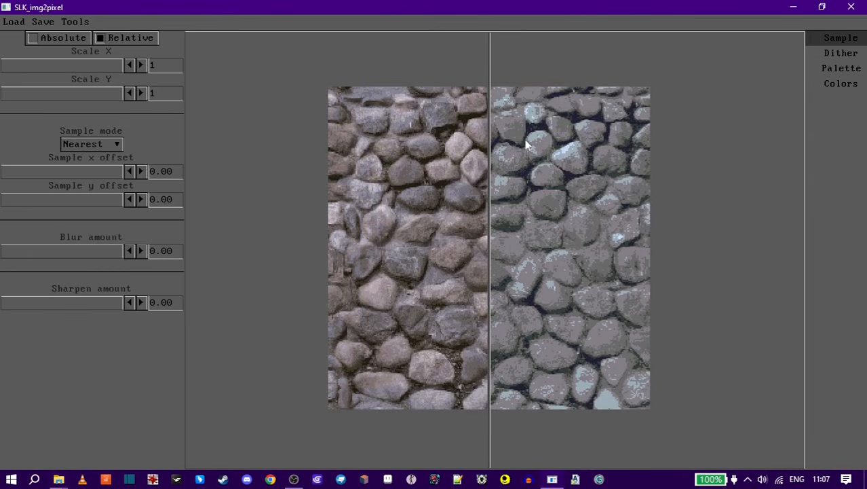
{"action": "left_click", "coordinate": [842, 70]}
Step: Try a relative scale of 3 on both axes and settle on 2 for Scale X and Scale Y
{"action": "left_click", "coordinate": [141, 65]}
{"action": "left_click", "coordinate": [142, 93]}
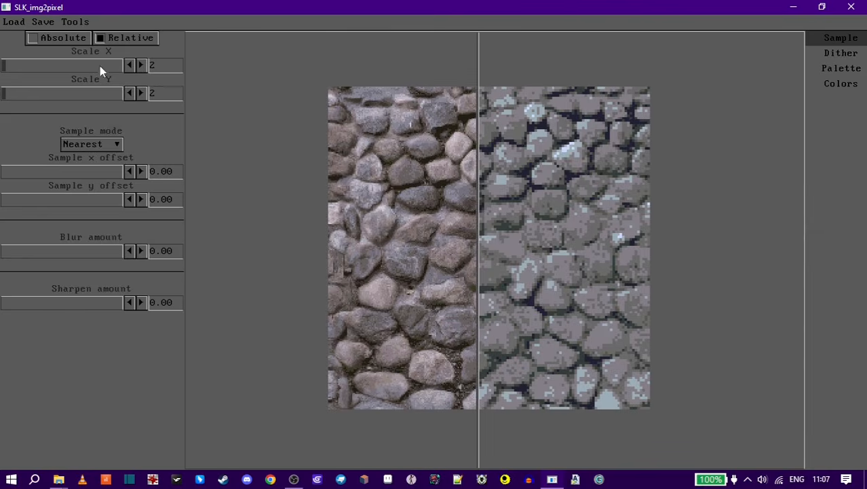
{"action": "left_click", "coordinate": [144, 65]}
{"action": "left_click", "coordinate": [144, 93]}
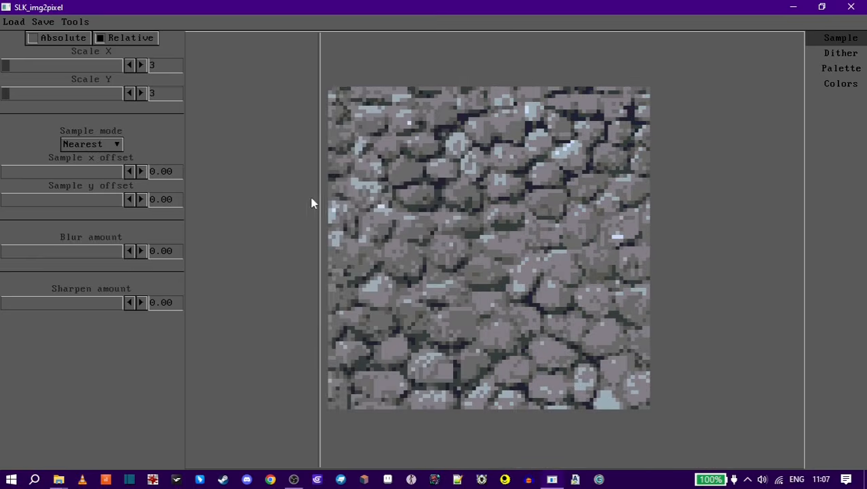
{"action": "left_click", "coordinate": [129, 65]}
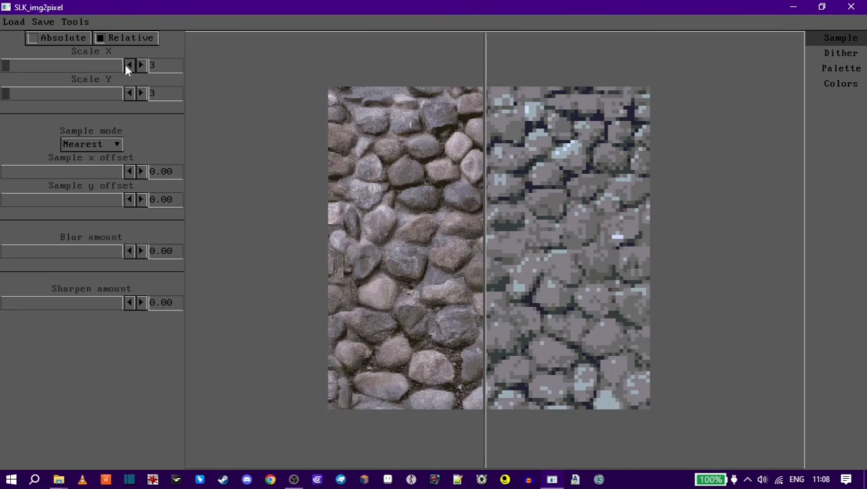
{"action": "left_click", "coordinate": [129, 93]}
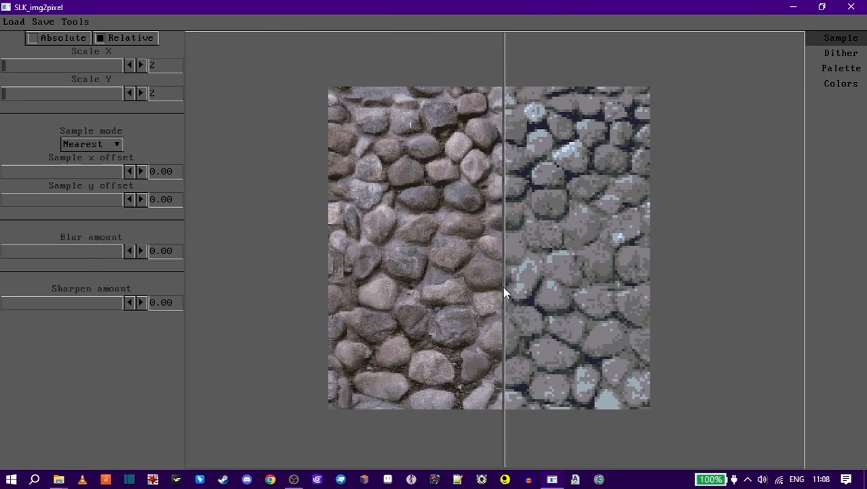
Step: Compare the Bilinear, Bicubic, Lanczos and Cluster sample modes on the cobblestone image and return to Nearest
{"action": "left_click", "coordinate": [110, 144]}
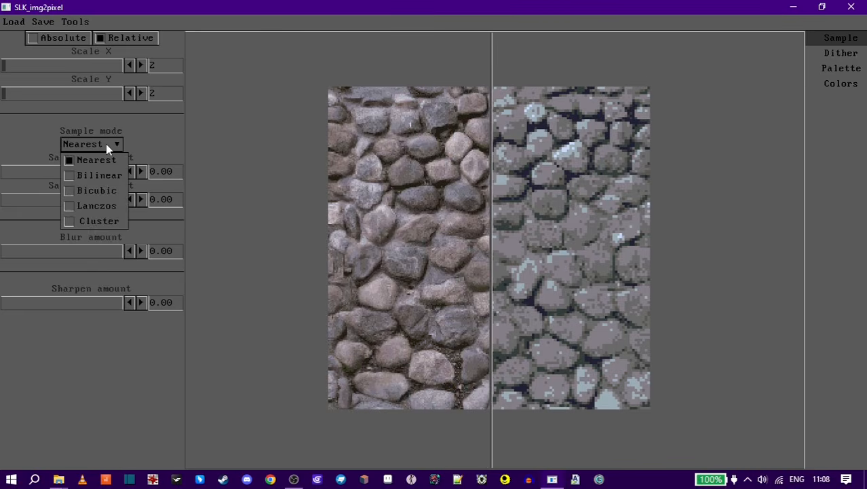
{"action": "left_click", "coordinate": [115, 175]}
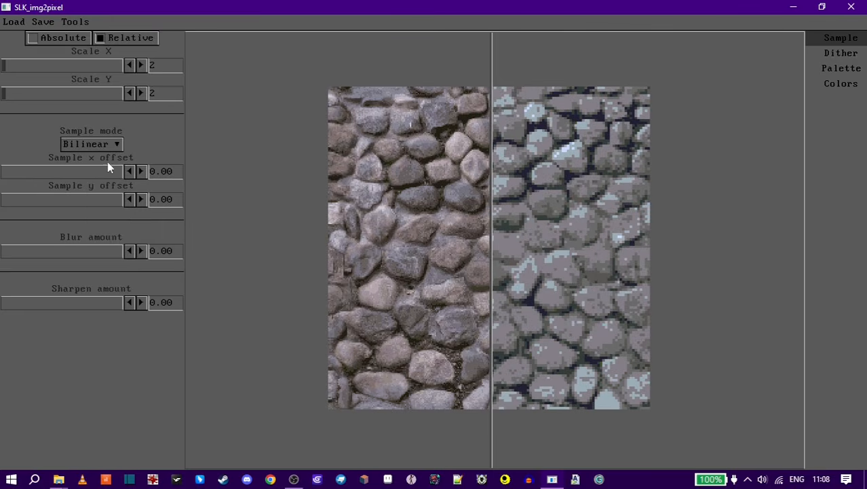
{"action": "left_click", "coordinate": [110, 144]}
{"action": "left_click", "coordinate": [99, 191]}
{"action": "left_click", "coordinate": [101, 144]}
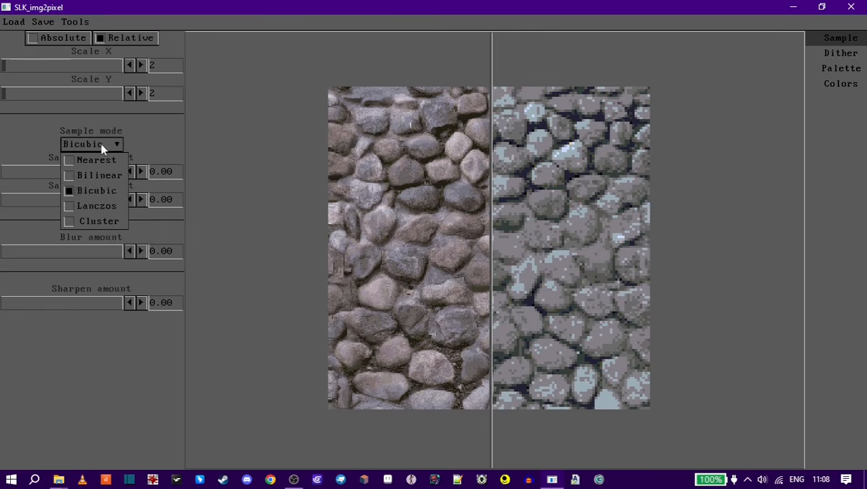
{"action": "left_click", "coordinate": [80, 203]}
{"action": "left_click", "coordinate": [104, 148]}
{"action": "left_click", "coordinate": [107, 220]}
{"action": "scroll", "coordinate": [581, 236], "scroll_direction": "up", "scroll_amount": 1}
{"action": "left_click_drag", "start_coordinate": [492, 256], "coordinate": [456, 272]}
{"action": "left_click", "coordinate": [102, 145]}
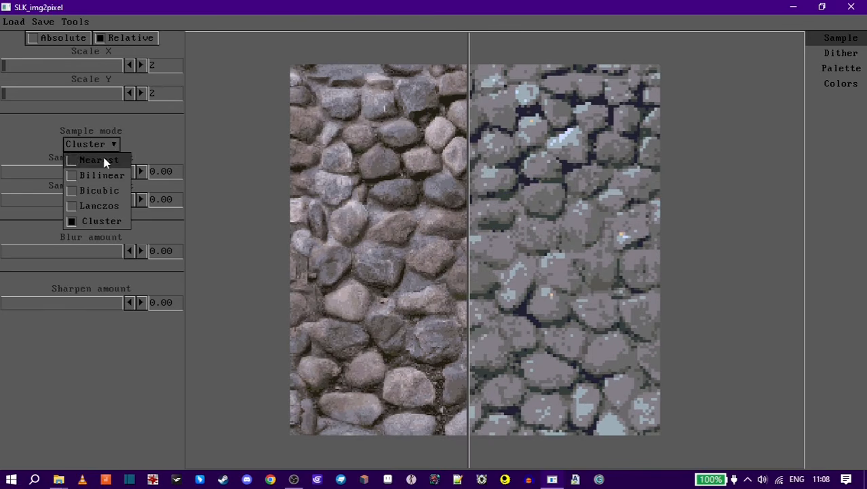
{"action": "left_click", "coordinate": [107, 161]}
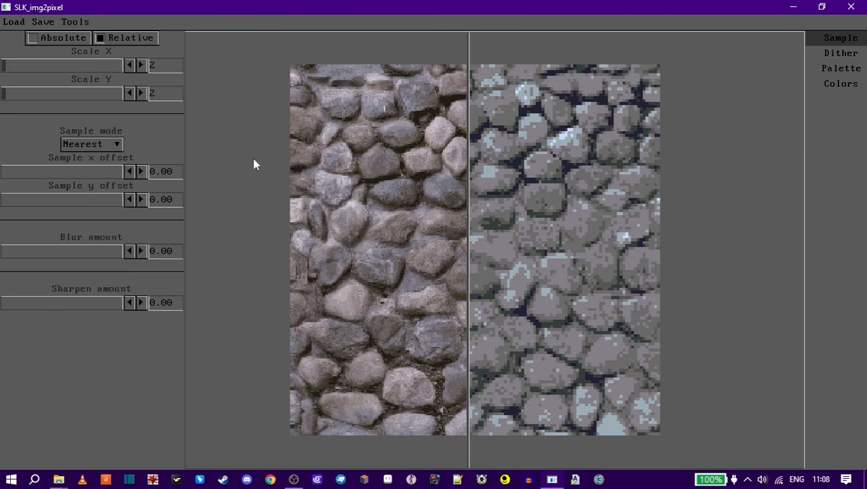
Step: Keep the blur amount at 0.00, test a sharpen amount of 0.78 and reduce the sharpening to 0.10
{"action": "left_click_drag", "start_coordinate": [24, 252], "coordinate": [2, 259]}
{"action": "left_click_drag", "start_coordinate": [6, 306], "coordinate": [95, 312]}
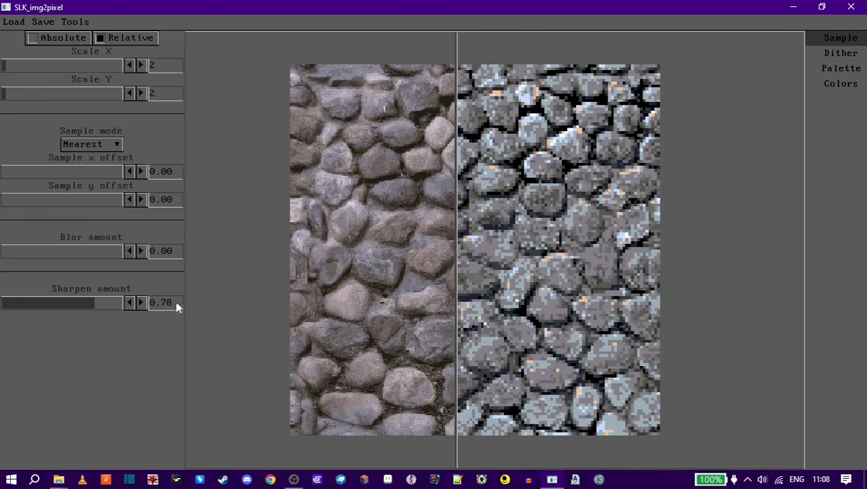
{"action": "left_click_drag", "start_coordinate": [95, 305], "coordinate": [13, 313]}
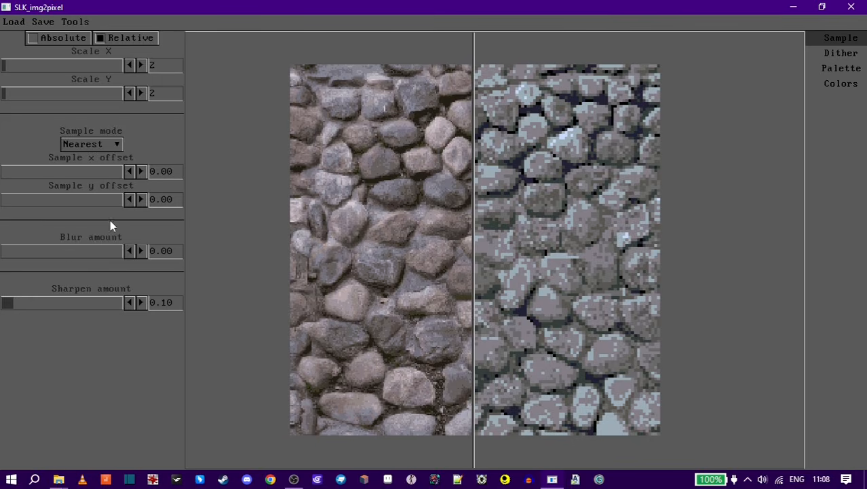
Step: Open the dither settings, keep the alpha threshold at 128, and compare the RGB euclidian, RGB weighted and RGB redmean distance metrics
{"action": "left_click", "coordinate": [835, 54]}
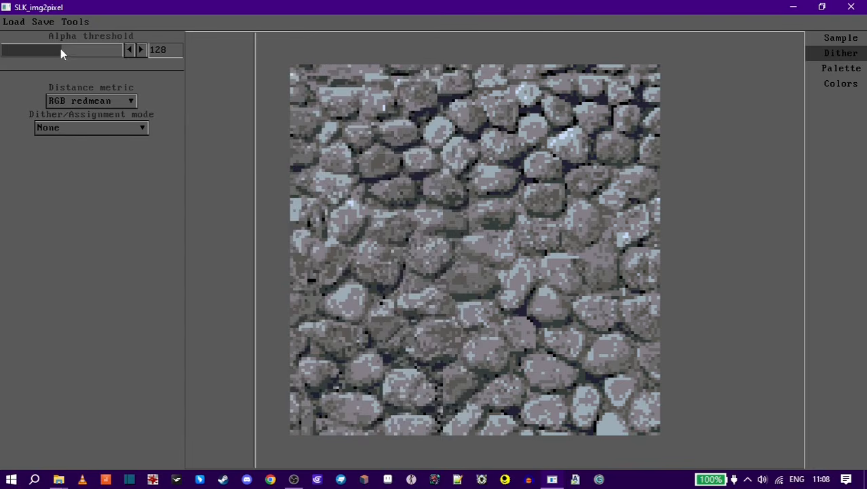
{"action": "mouse_move", "coordinate": [61, 50]}
{"action": "left_mouse_down"}
{"action": "mouse_move", "coordinate": [116, 60]}
{"action": "mouse_move", "coordinate": [47, 54]}
{"action": "mouse_move", "coordinate": [86, 60]}
{"action": "mouse_move", "coordinate": [60, 54]}
{"action": "left_mouse_up"}
{"action": "left_click", "coordinate": [132, 101]}
{"action": "left_click", "coordinate": [127, 117]}
{"action": "left_click", "coordinate": [124, 108]}
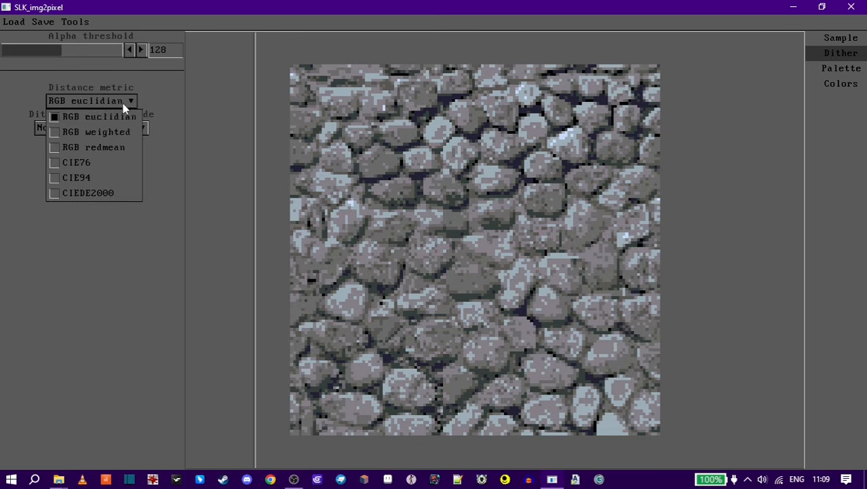
{"action": "left_click", "coordinate": [126, 131]}
{"action": "left_click", "coordinate": [121, 104]}
{"action": "left_click", "coordinate": [116, 147]}
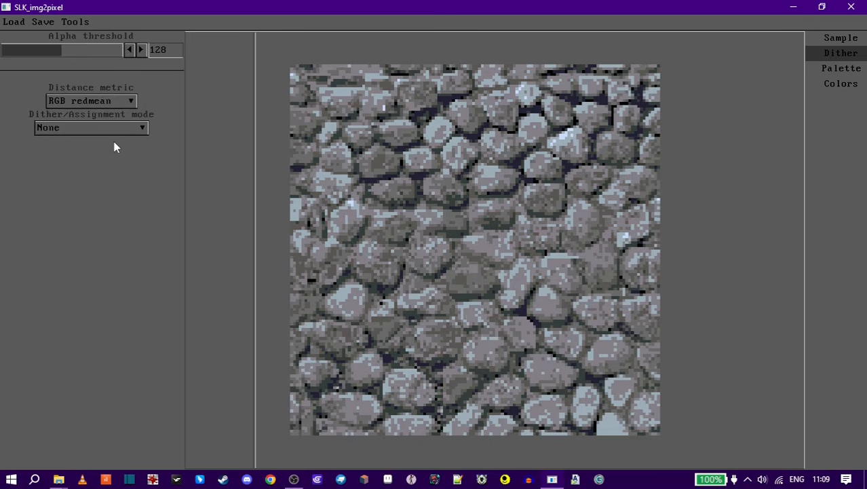
{"action": "left_click", "coordinate": [117, 105]}
{"action": "left_click", "coordinate": [111, 147]}
Step: Compare the CIE76, CIE94 and CIEDE2000 distance metrics and return to RGB redmean
{"action": "left_click", "coordinate": [71, 104]}
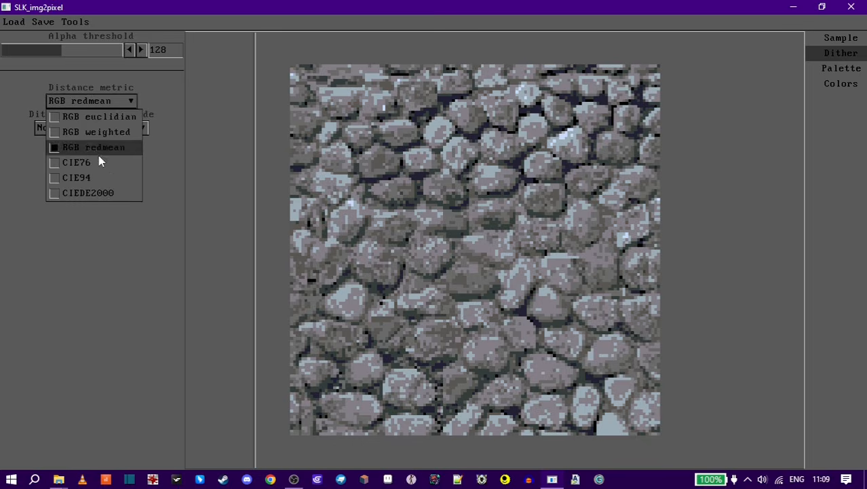
{"action": "left_click", "coordinate": [98, 162]}
{"action": "left_click", "coordinate": [109, 102]}
{"action": "left_click", "coordinate": [99, 177]}
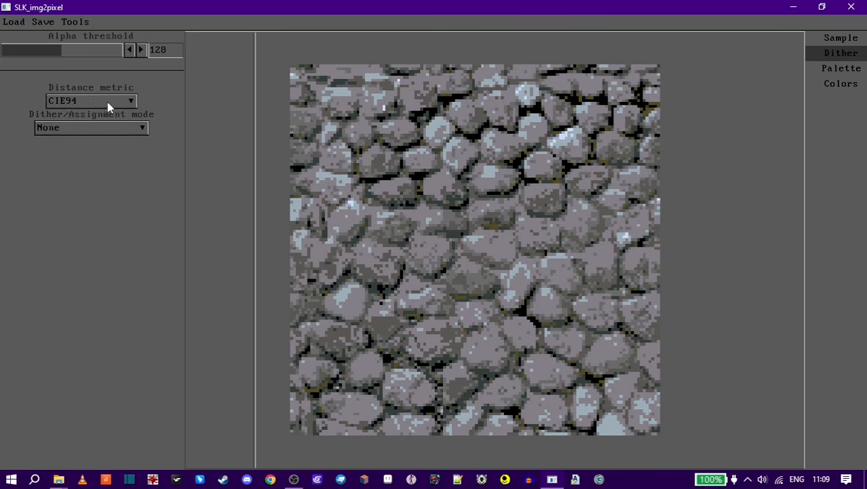
{"action": "left_click", "coordinate": [107, 102]}
{"action": "left_click", "coordinate": [99, 192]}
{"action": "left_click", "coordinate": [108, 101]}
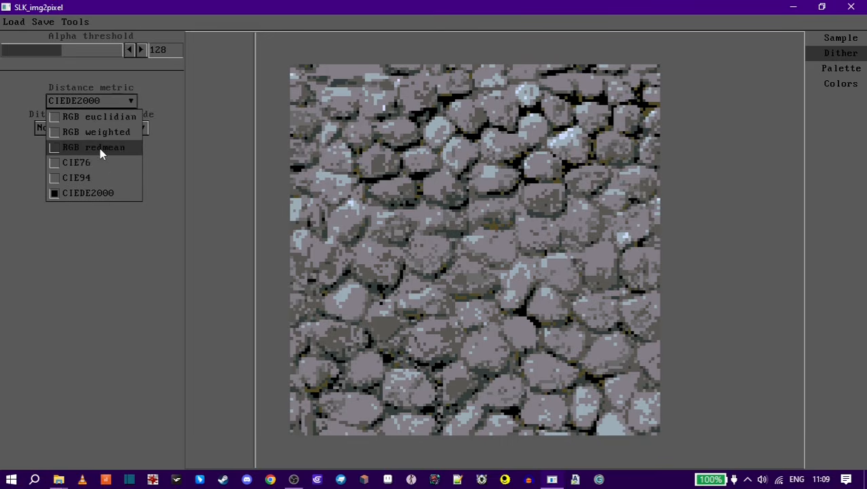
{"action": "left_click", "coordinate": [100, 151]}
Step: Apply Bayer 4x4 dithering, set the dither amount to 1.00 and inspect the result at different magnifications
{"action": "left_click", "coordinate": [129, 128]}
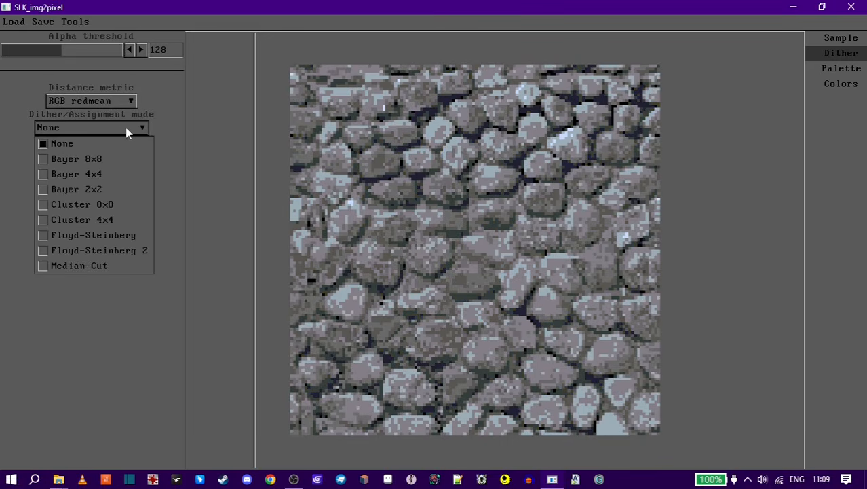
{"action": "left_click", "coordinate": [97, 176]}
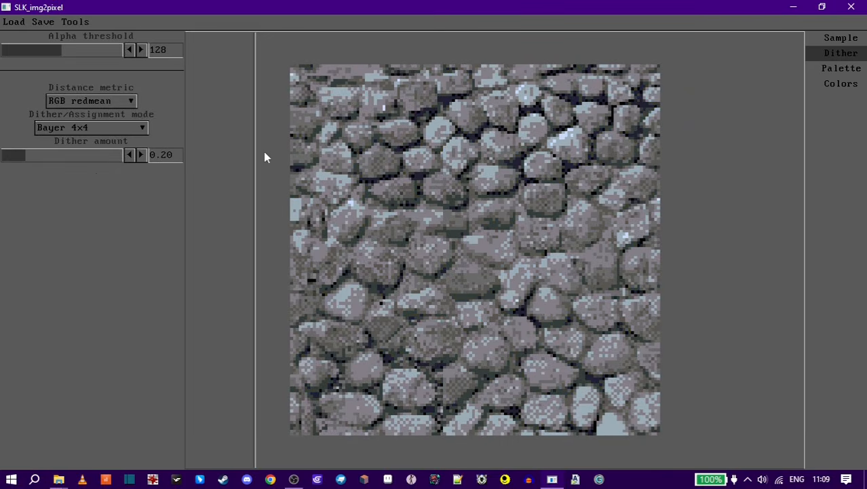
{"action": "scroll", "coordinate": [442, 186], "scroll_direction": "up", "scroll_amount": 2}
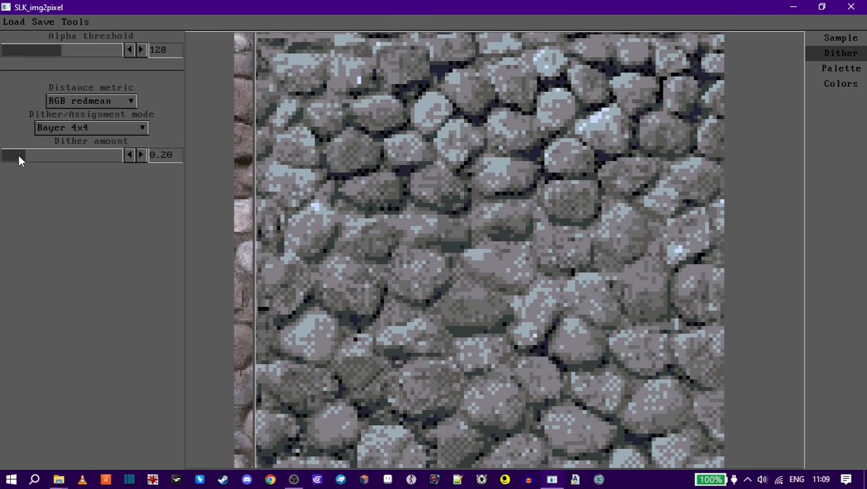
{"action": "left_click_drag", "start_coordinate": [18, 155], "coordinate": [145, 174]}
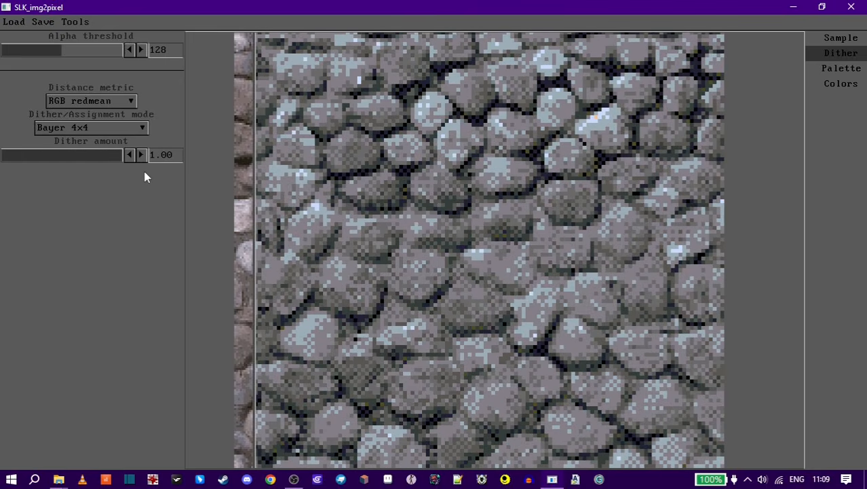
{"action": "scroll", "coordinate": [423, 201], "scroll_direction": "down", "scroll_amount": 3}
{"action": "scroll", "coordinate": [481, 204], "scroll_direction": "down", "scroll_amount": 1}
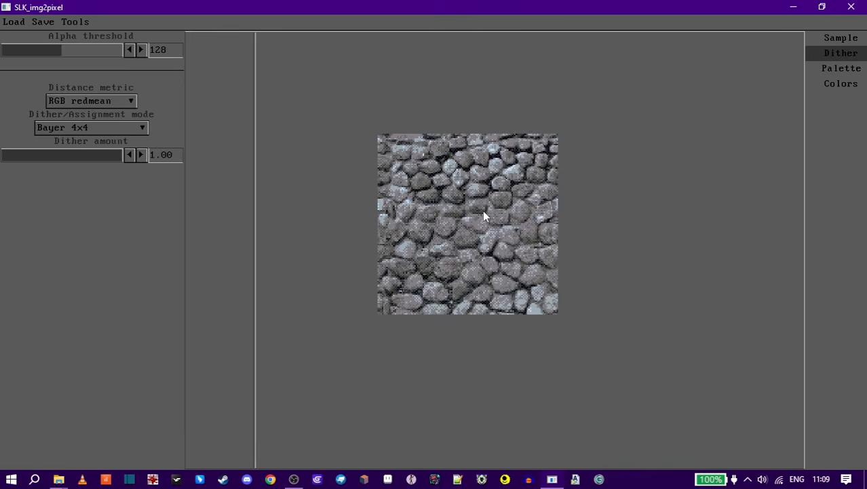
{"action": "scroll", "coordinate": [465, 194], "scroll_direction": "up", "scroll_amount": 1}
{"action": "scroll", "coordinate": [478, 205], "scroll_direction": "up", "scroll_amount": 1}
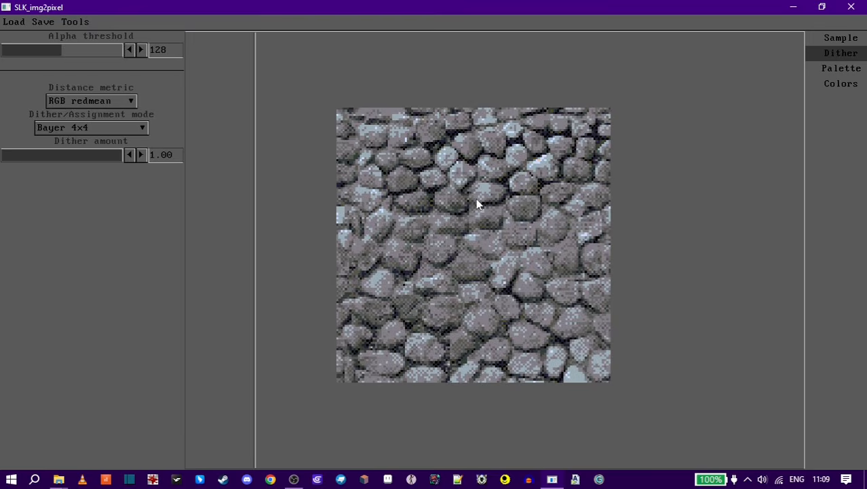
{"action": "left_click_drag", "start_coordinate": [124, 163], "coordinate": [170, 161]}
Step: Compare the Bayer 8x8, Bayer 4x4 and Bayer 2x2 dither modes on the cobblestone image
{"action": "left_click", "coordinate": [129, 131]}
{"action": "left_click", "coordinate": [94, 161]}
{"action": "scroll", "coordinate": [518, 197], "scroll_direction": "up", "scroll_amount": 2}
{"action": "left_click_drag", "start_coordinate": [453, 209], "coordinate": [469, 208]}
{"action": "left_click", "coordinate": [129, 128]}
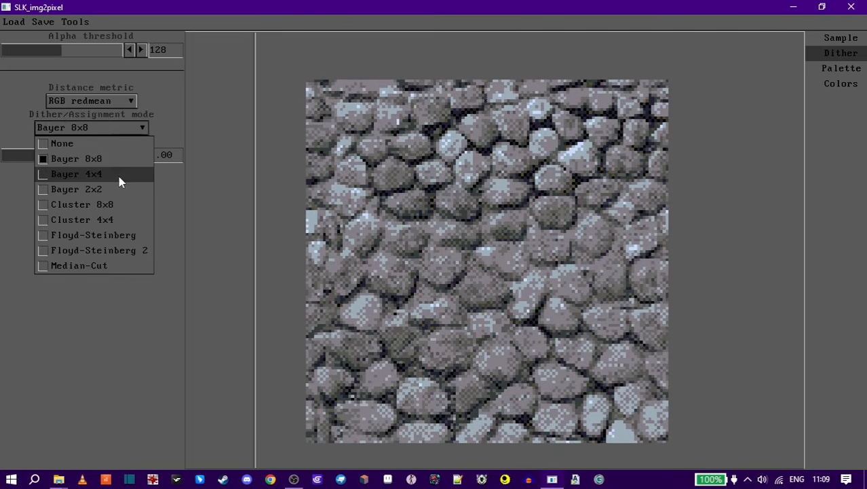
{"action": "left_click", "coordinate": [118, 175]}
{"action": "left_click", "coordinate": [126, 126]}
{"action": "left_click", "coordinate": [97, 189]}
Step: Try the Cluster 8x8 and Cluster 4x4 dither modes, checking the result against the original image
{"action": "left_click", "coordinate": [132, 132]}
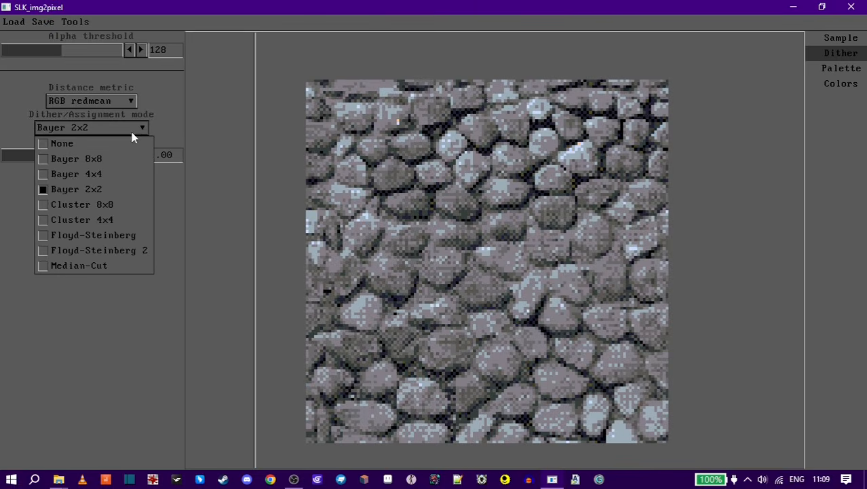
{"action": "left_click", "coordinate": [99, 205]}
{"action": "left_click_drag", "start_coordinate": [255, 251], "coordinate": [311, 258]}
{"action": "left_click", "coordinate": [125, 129]}
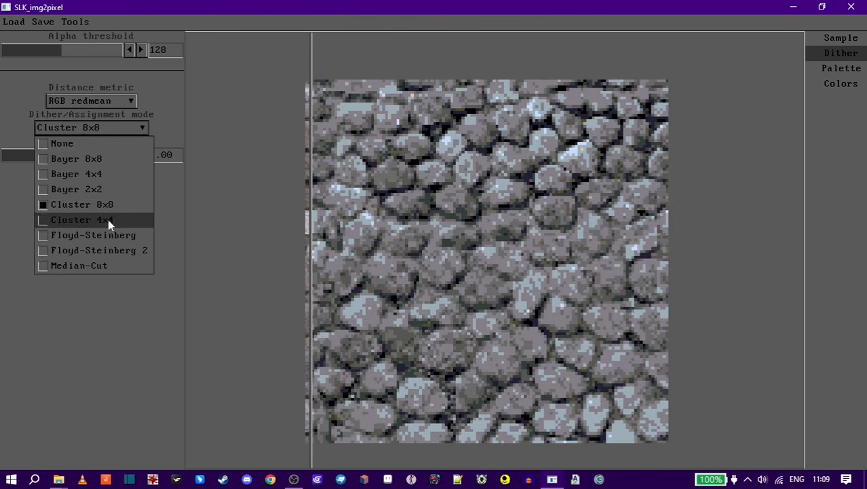
{"action": "left_click", "coordinate": [108, 219]}
Step: Try the Floyd-Steinberg, Floyd-Steinberg 2 and Median-Cut dither modes on the cobblestone image
{"action": "left_click", "coordinate": [124, 130]}
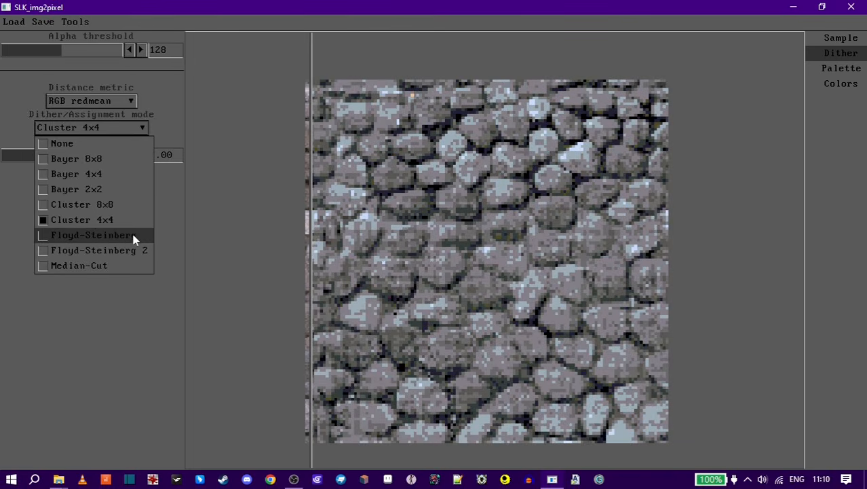
{"action": "left_click", "coordinate": [134, 238]}
{"action": "left_click", "coordinate": [119, 131]}
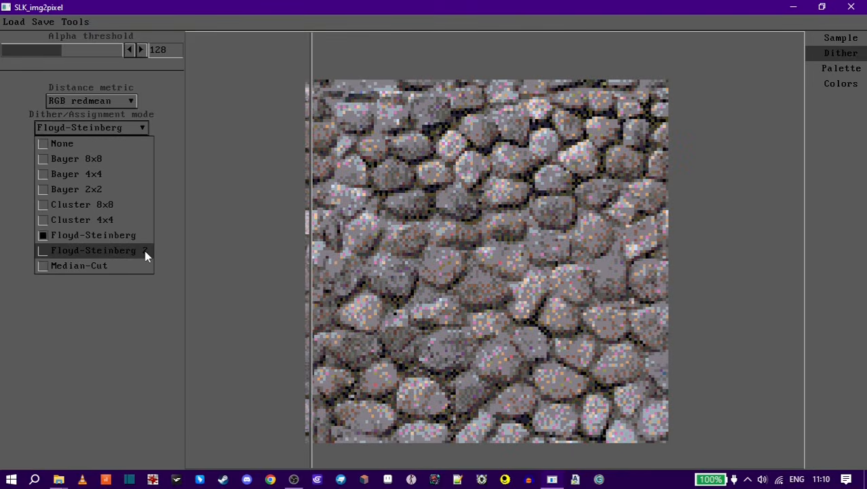
{"action": "left_click", "coordinate": [146, 252]}
{"action": "left_click", "coordinate": [131, 129]}
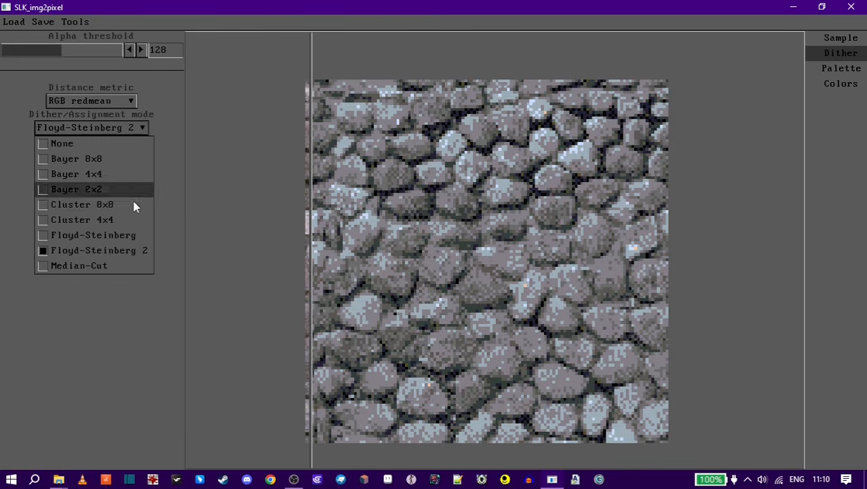
{"action": "left_click", "coordinate": [121, 264]}
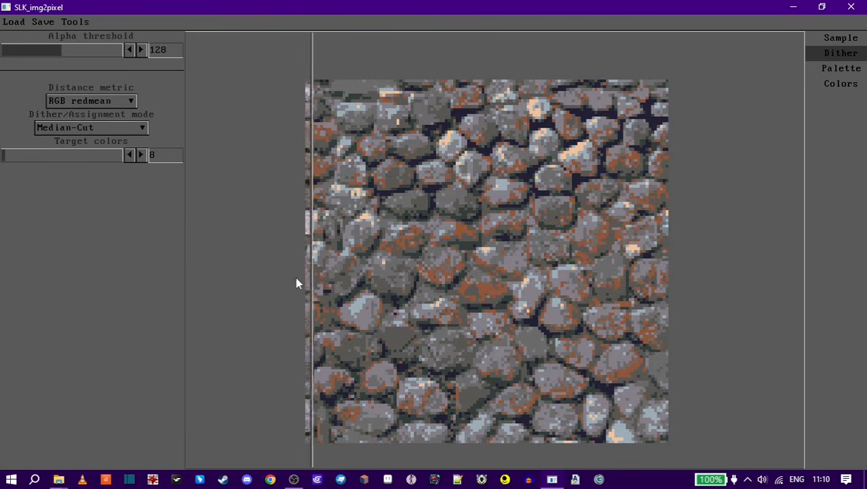
Step: Set the dither mode to Bayer 4x4 with a dither amount of 0.10
{"action": "left_click", "coordinate": [115, 128]}
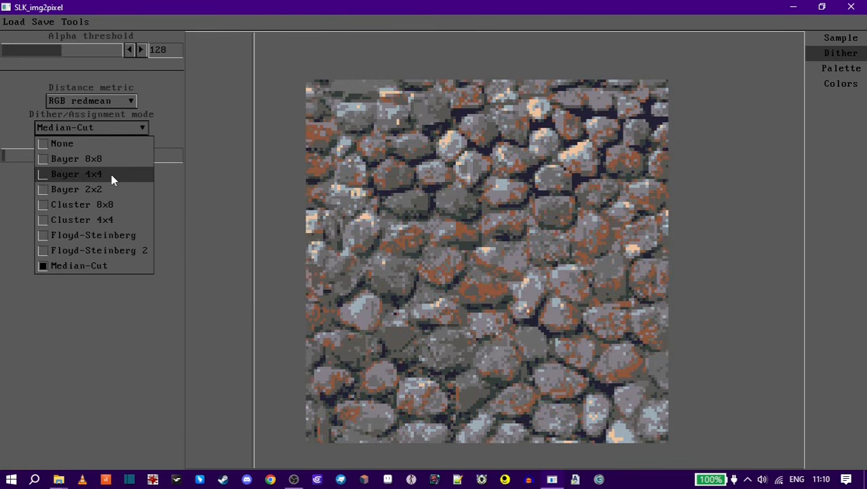
{"action": "left_click", "coordinate": [112, 174]}
{"action": "left_click_drag", "start_coordinate": [102, 155], "coordinate": [14, 156]}
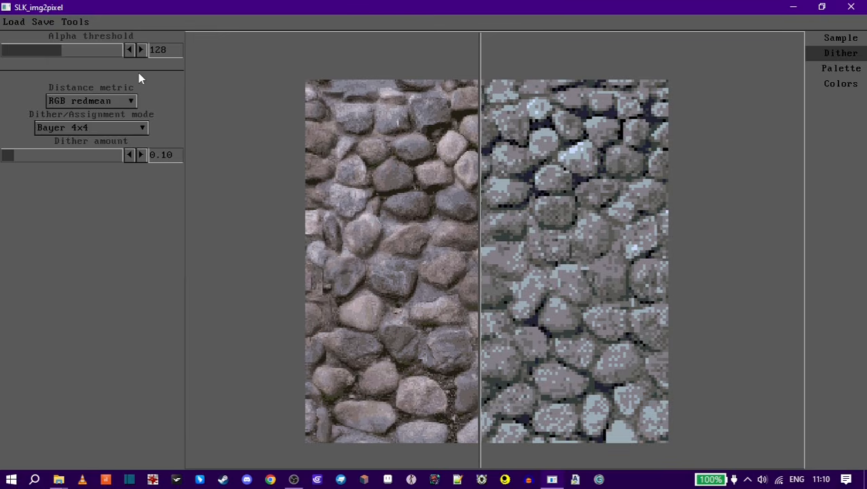
Step: Look over the palette settings and the color adjustment settings, ending on the palette settings
{"action": "left_click", "coordinate": [841, 69]}
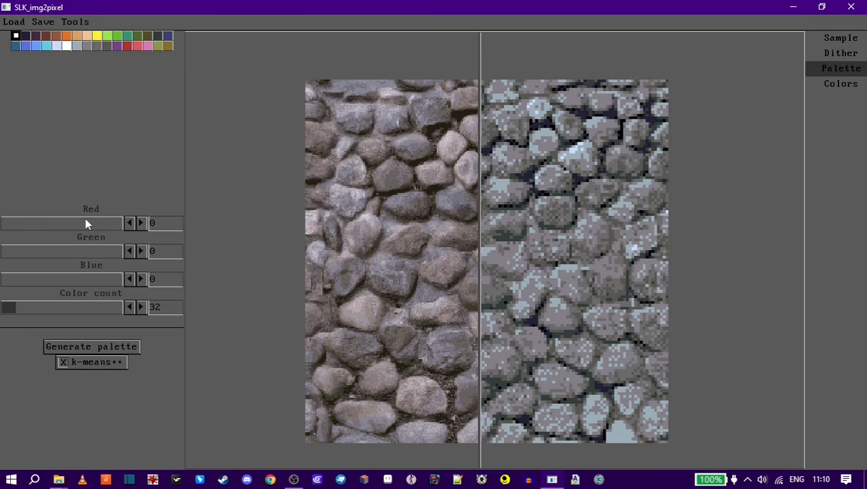
{"action": "left_click", "coordinate": [839, 84]}
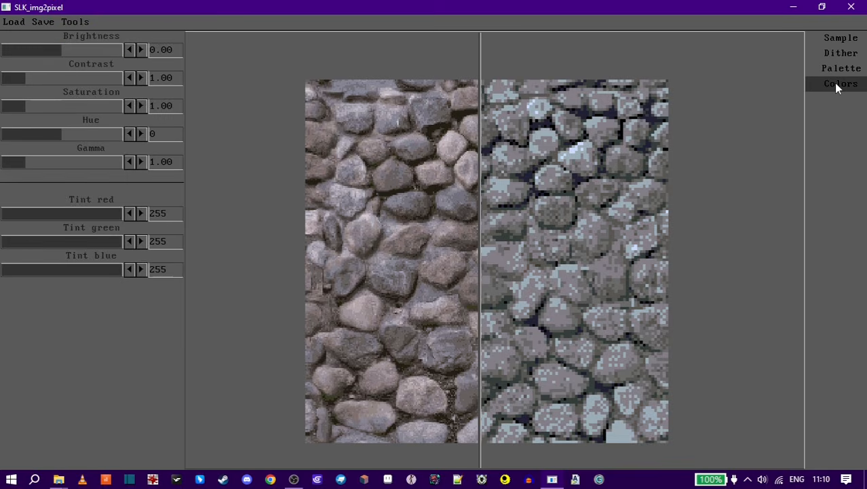
{"action": "left_click", "coordinate": [838, 69]}
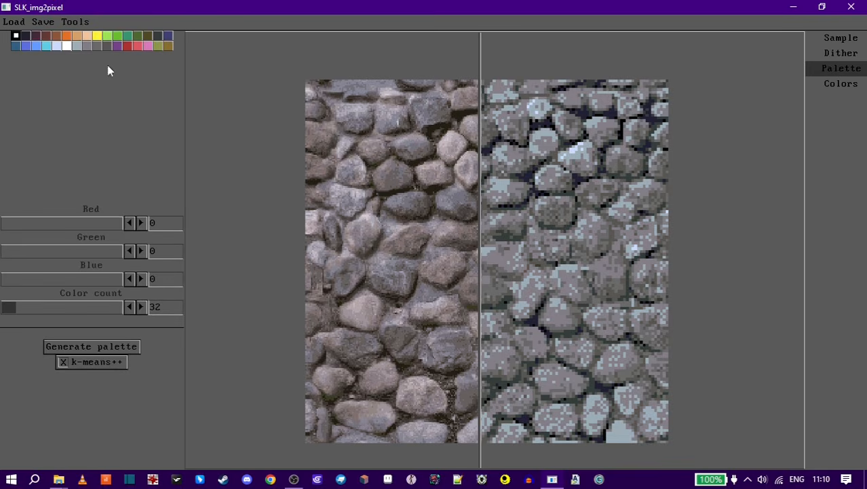
Step: Load the dawnbringer-32.pal palette from the supplied palette files and compare the converted image with the original
{"action": "left_click", "coordinate": [12, 22]}
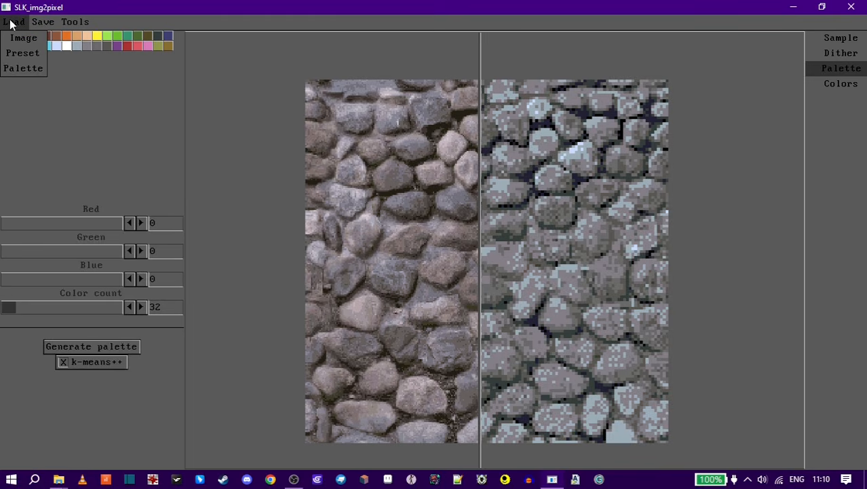
{"action": "left_click", "coordinate": [20, 70]}
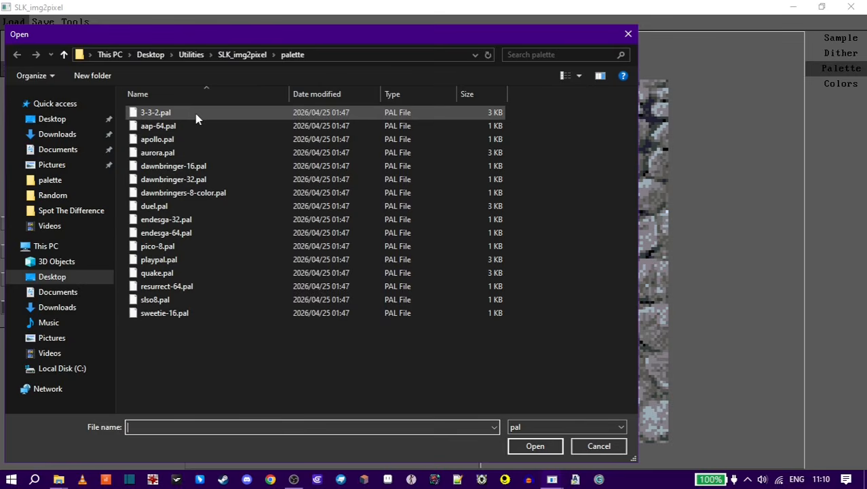
{"action": "left_click", "coordinate": [183, 272]}
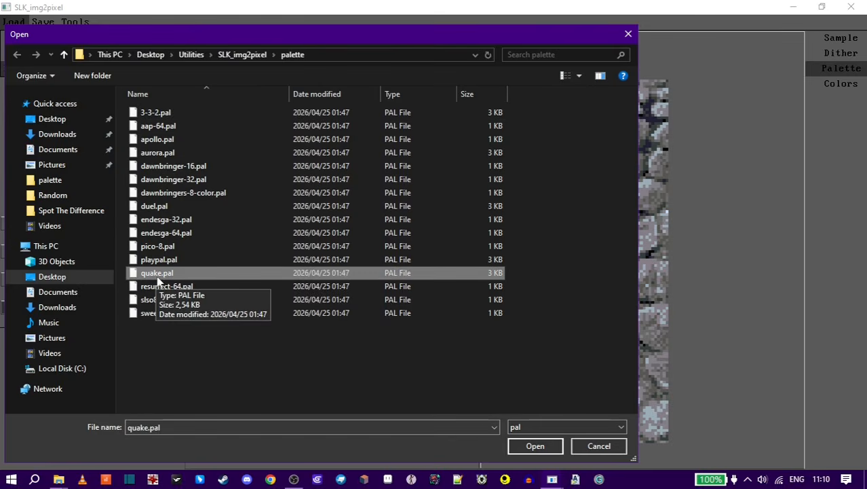
{"action": "left_click", "coordinate": [166, 262]}
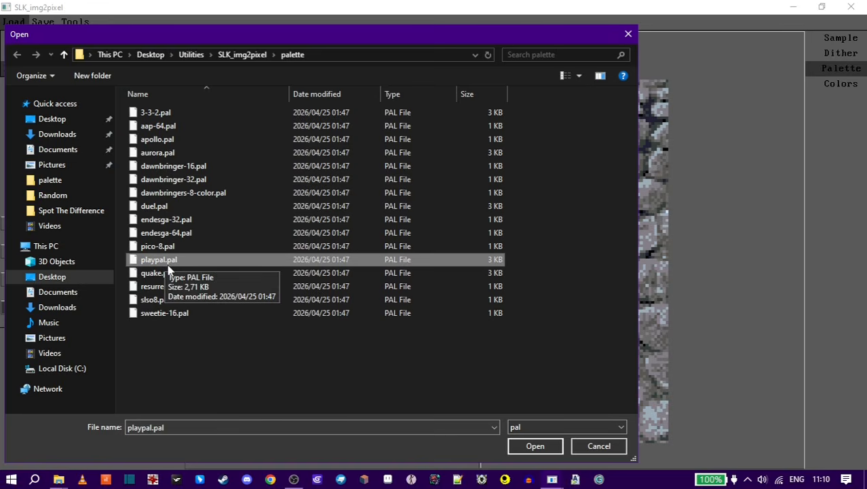
{"action": "left_click", "coordinate": [187, 180]}
{"action": "left_click", "coordinate": [199, 195]}
{"action": "left_click", "coordinate": [166, 167]}
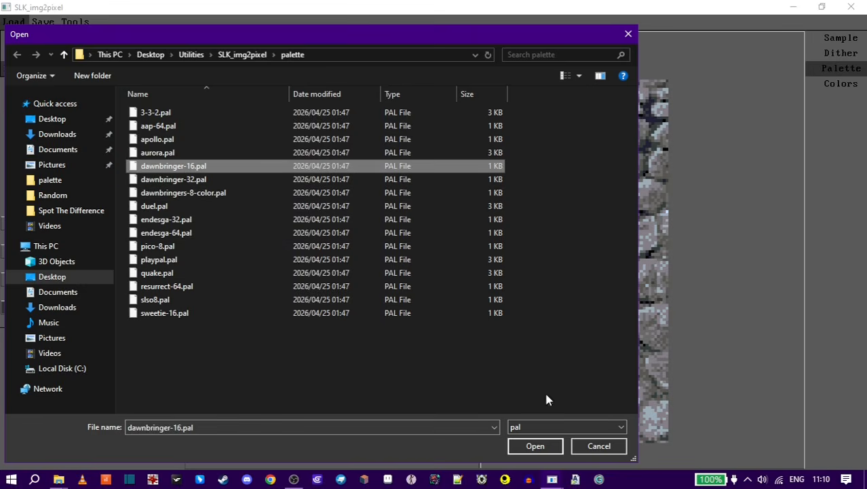
{"action": "left_click", "coordinate": [209, 182]}
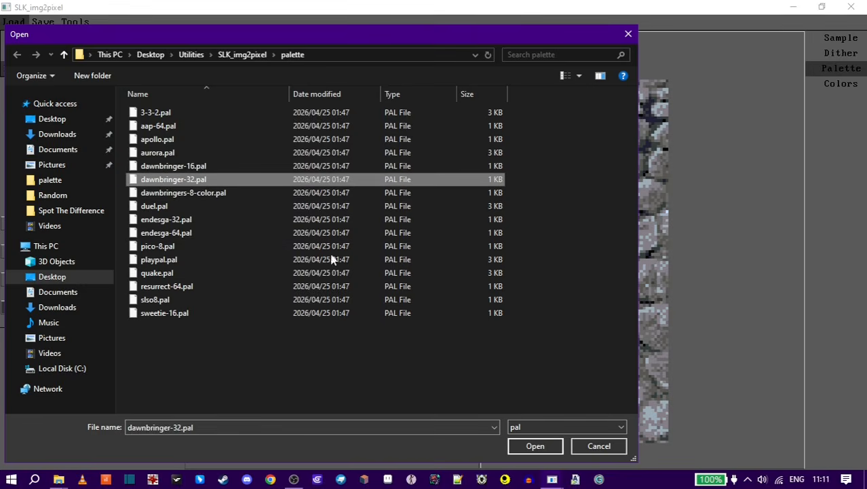
{"action": "left_click", "coordinate": [540, 447]}
{"action": "left_click_drag", "start_coordinate": [509, 333], "coordinate": [435, 321]}
Step: Load the aurora.pal palette to preview the cobblestones in its colors
{"action": "left_click", "coordinate": [14, 22]}
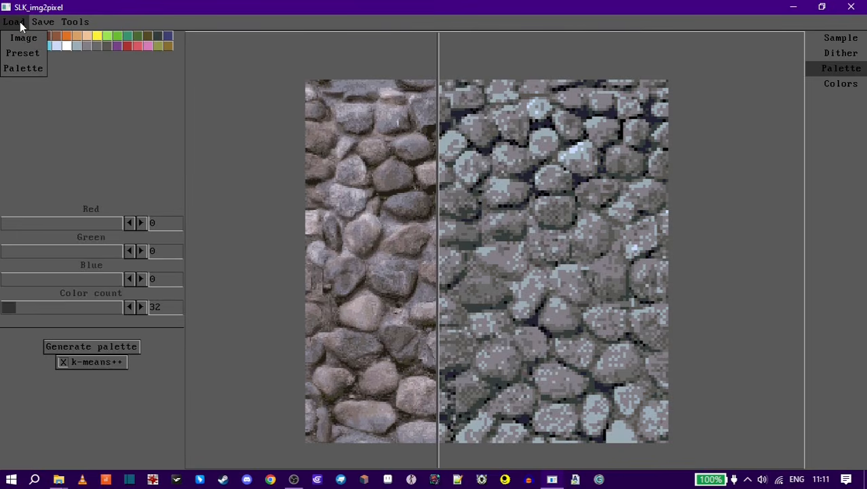
{"action": "left_click", "coordinate": [31, 68]}
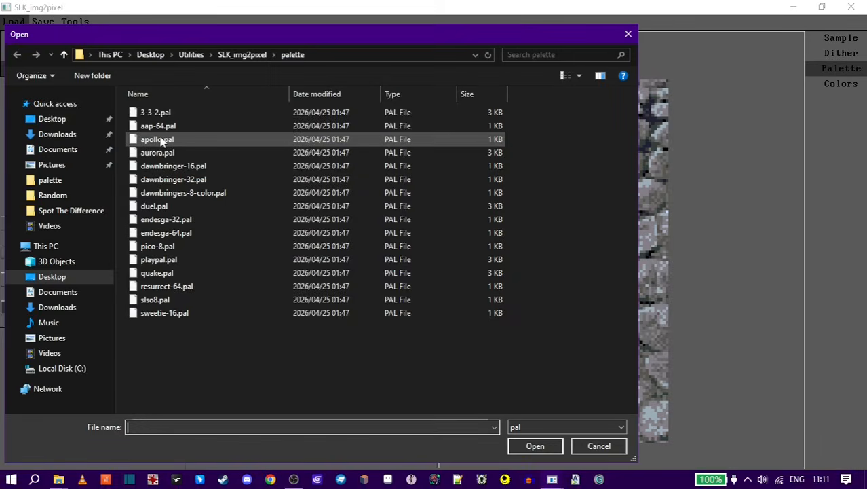
{"action": "left_click", "coordinate": [159, 126]}
{"action": "left_click", "coordinate": [165, 139]}
{"action": "left_click", "coordinate": [158, 152]}
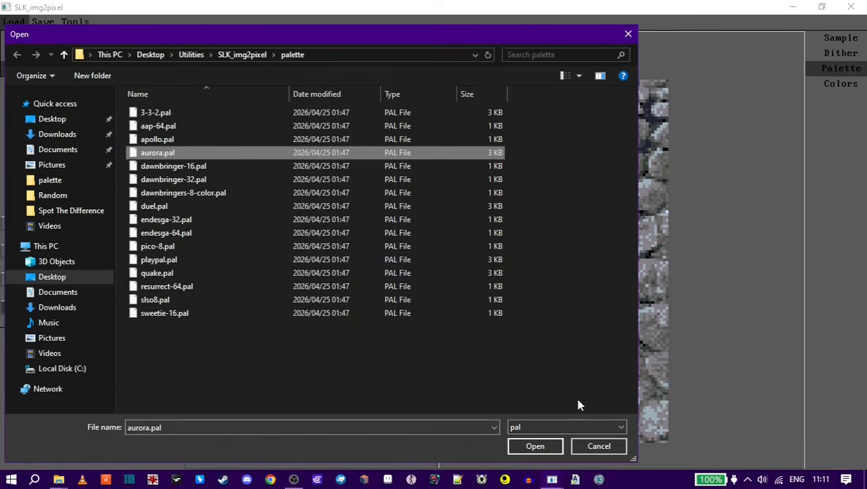
{"action": "left_click", "coordinate": [536, 445]}
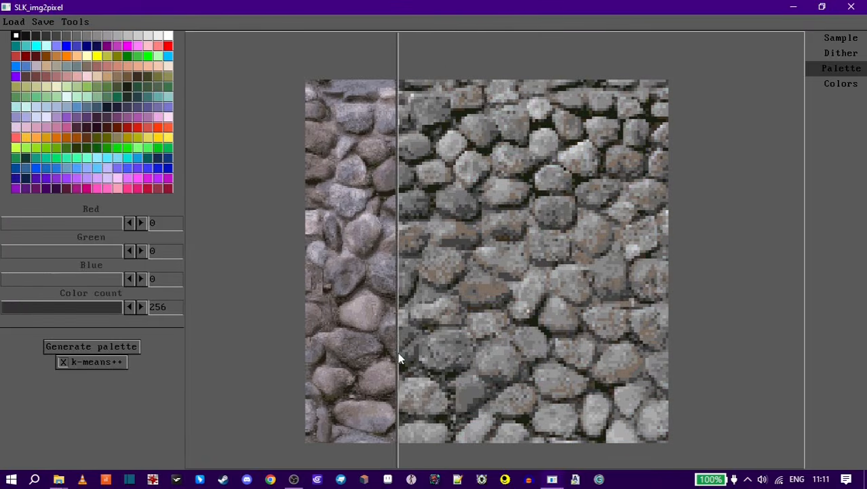
Step: Load the resurrect-64.pal palette to preview the cobblestones in its colors
{"action": "left_click", "coordinate": [14, 22]}
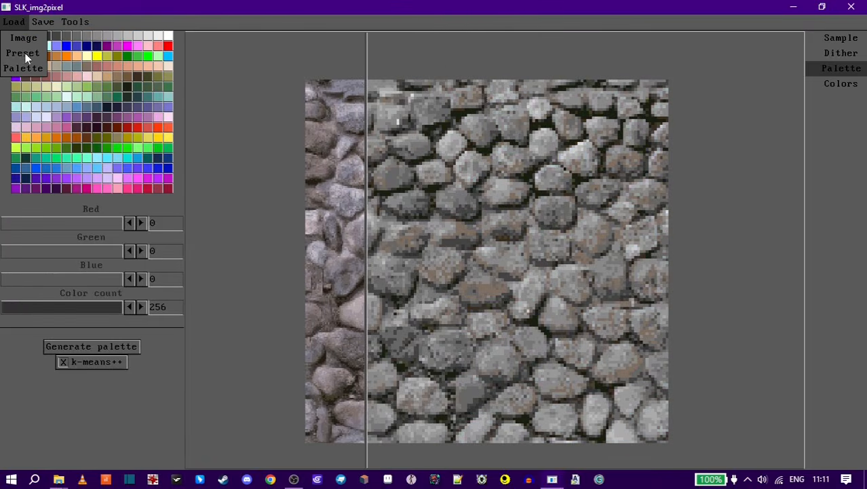
{"action": "left_click", "coordinate": [26, 69]}
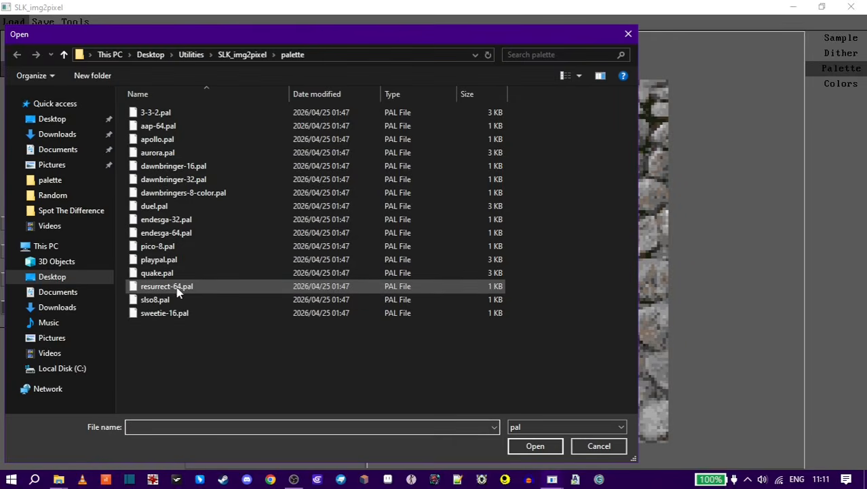
{"action": "left_click", "coordinate": [178, 288]}
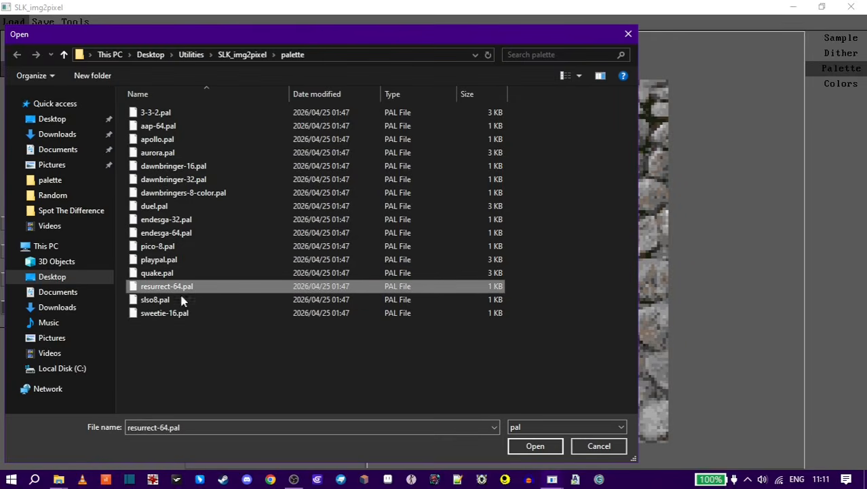
{"action": "left_click", "coordinate": [556, 447]}
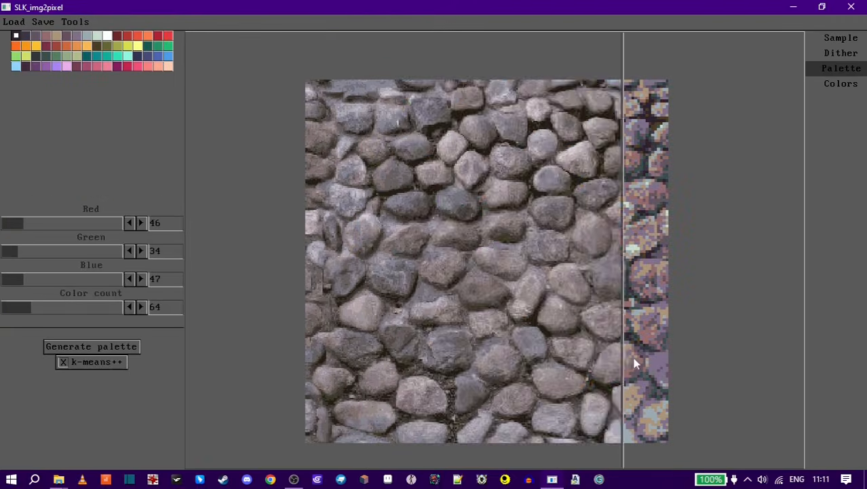
Step: Load the playpal.pal palette to preview the cobblestones in its colors
{"action": "left_click", "coordinate": [14, 21]}
{"action": "left_click", "coordinate": [30, 73]}
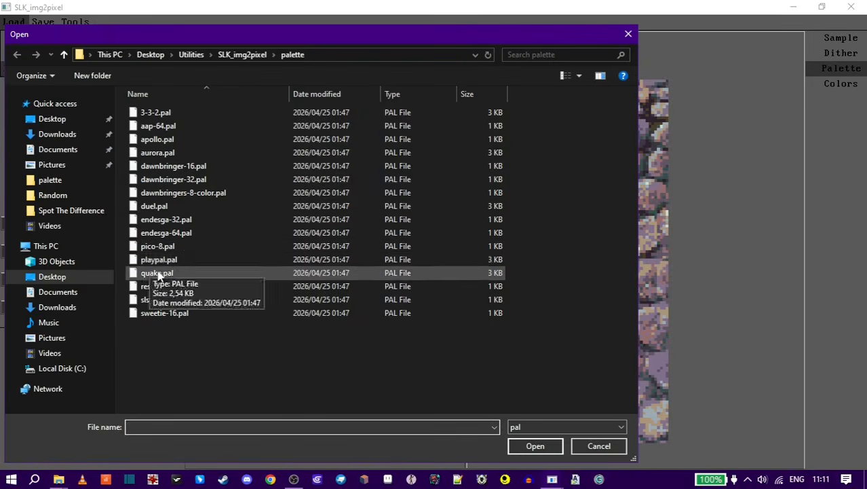
{"action": "left_click", "coordinate": [163, 260]}
{"action": "left_click", "coordinate": [159, 275]}
{"action": "left_click", "coordinate": [166, 260]}
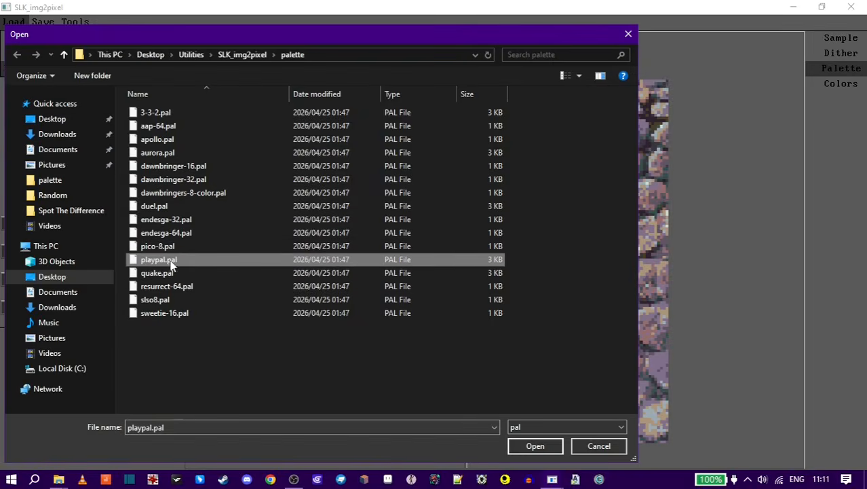
{"action": "left_click", "coordinate": [537, 445]}
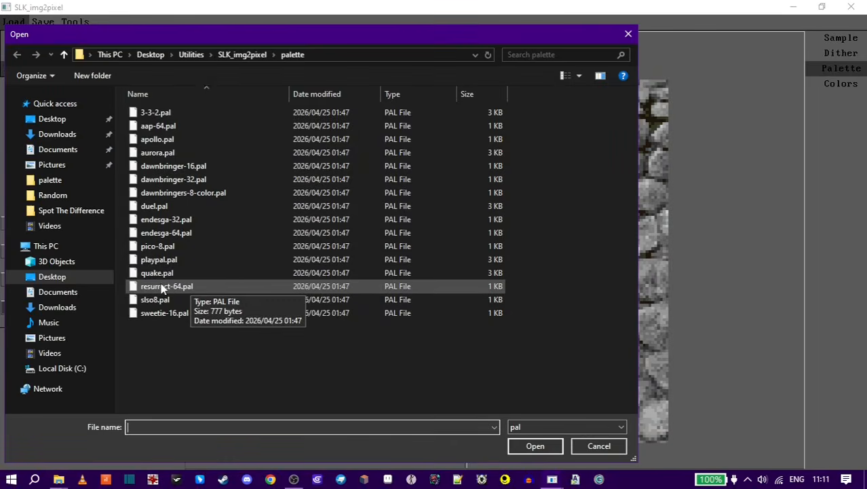
Step: Load the quake.pal palette and compare the converted cobblestones with the original image
{"action": "left_click", "coordinate": [163, 273]}
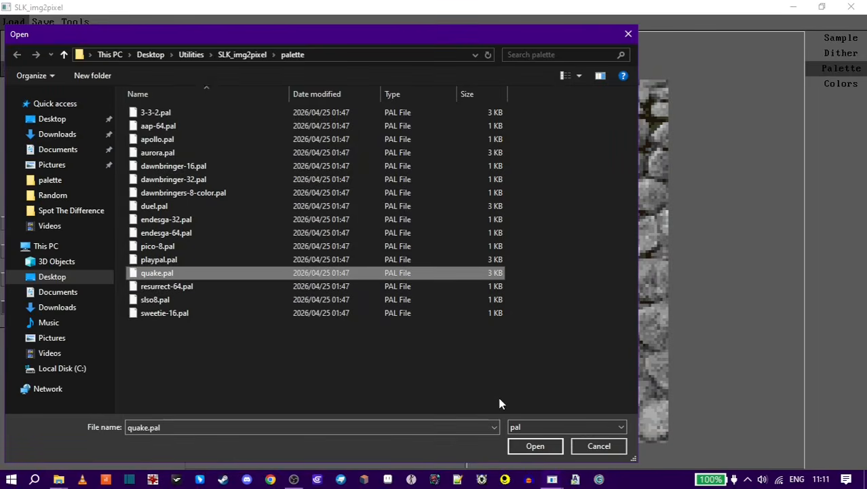
{"action": "left_click", "coordinate": [535, 446]}
{"action": "left_click_drag", "start_coordinate": [480, 313], "coordinate": [483, 319]}
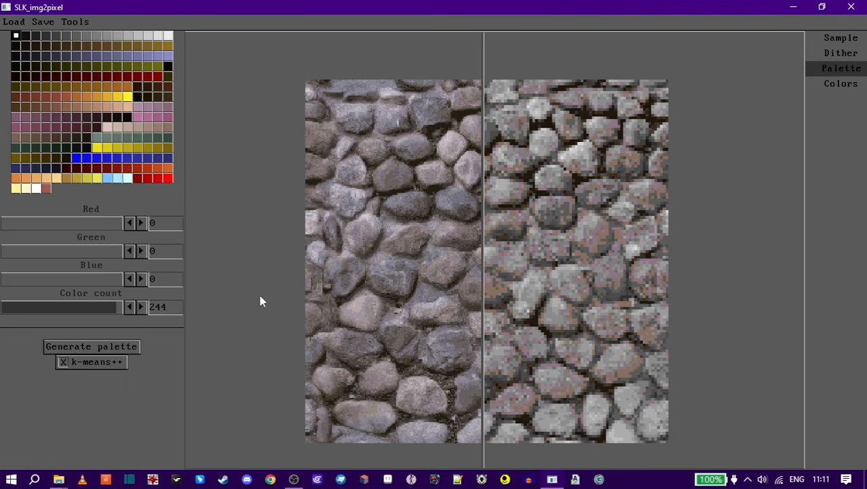
Step: Switch to Chrome, open the Lospec website from a Google search for lospec, and go to its palette list
{"action": "left_click", "coordinate": [274, 479]}
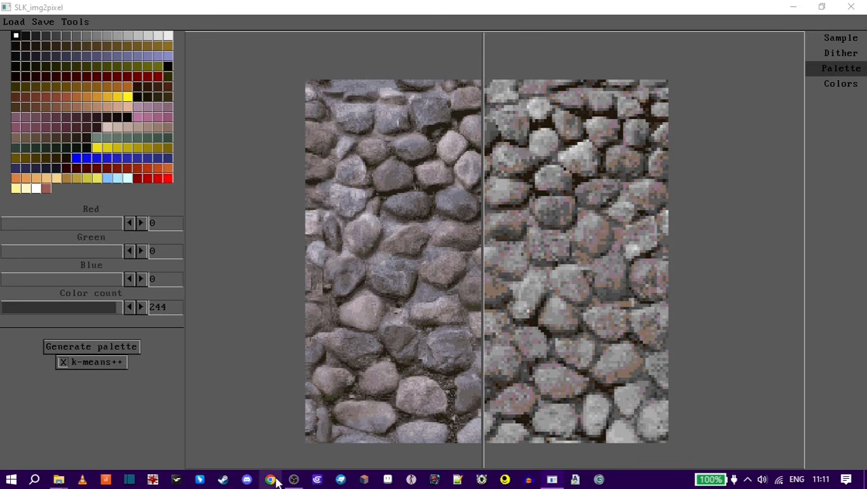
{"action": "left_click", "coordinate": [275, 479]}
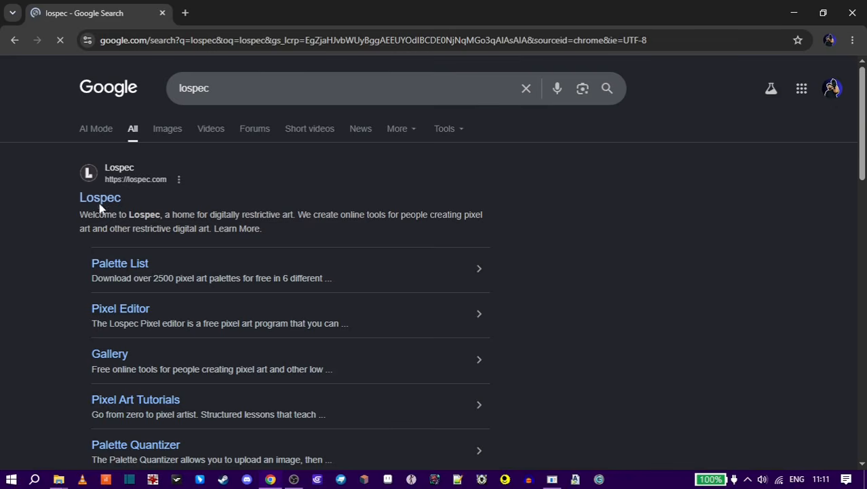
{"action": "left_click", "coordinate": [105, 203]}
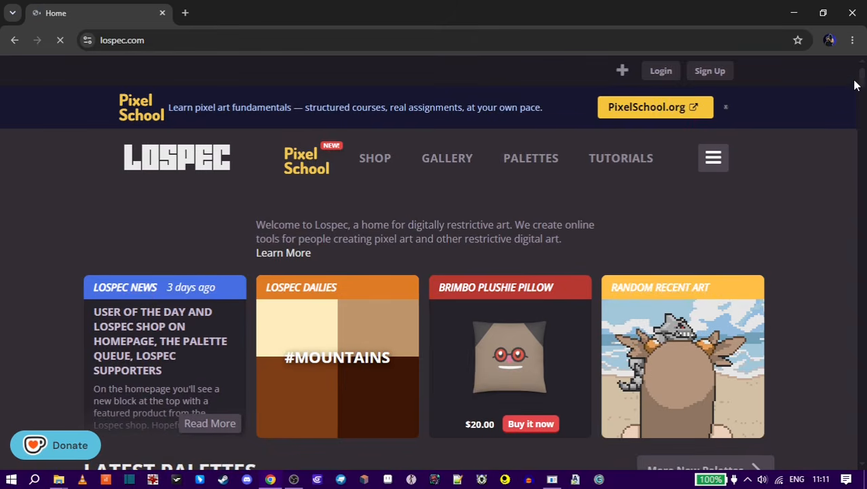
{"action": "mouse_move", "coordinate": [860, 82]}
{"action": "left_mouse_down"}
{"action": "mouse_move", "coordinate": [863, 129]}
{"action": "mouse_move", "coordinate": [862, 76]}
{"action": "left_mouse_up"}
{"action": "left_click", "coordinate": [529, 166]}
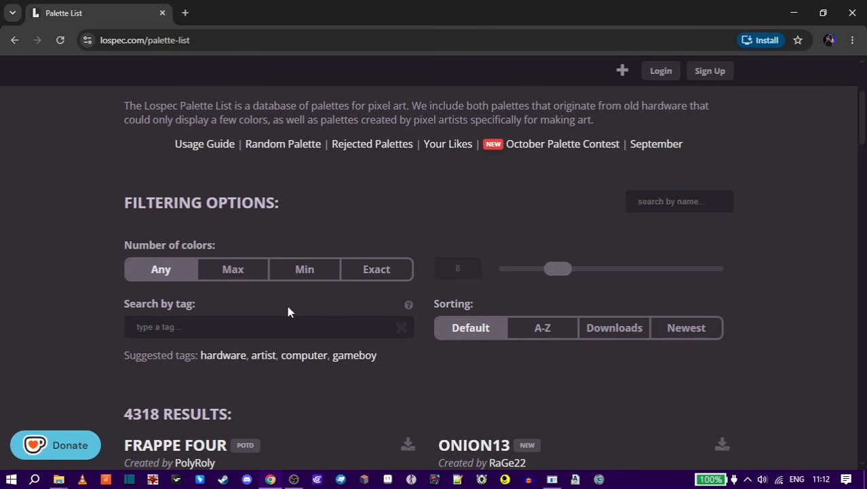
Step: Browse the Lospec palette list down to the first palettes and highlight the number of results
{"action": "scroll", "coordinate": [532, 266], "scroll_direction": "down", "scroll_amount": 4}
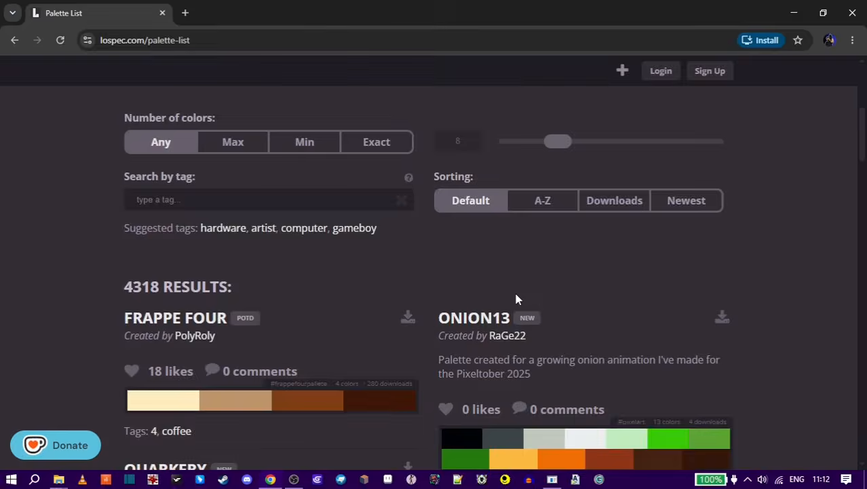
{"action": "scroll", "coordinate": [105, 105], "scroll_direction": "down", "scroll_amount": 1}
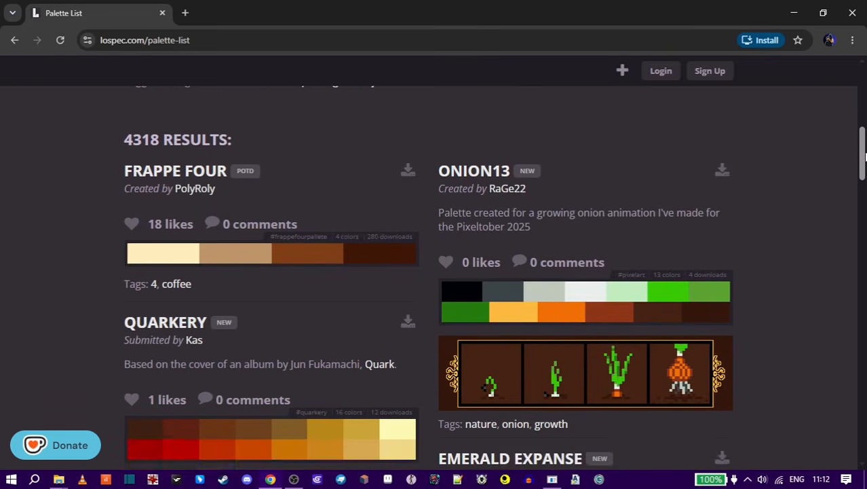
{"action": "left_click_drag", "start_coordinate": [125, 124], "coordinate": [160, 129]}
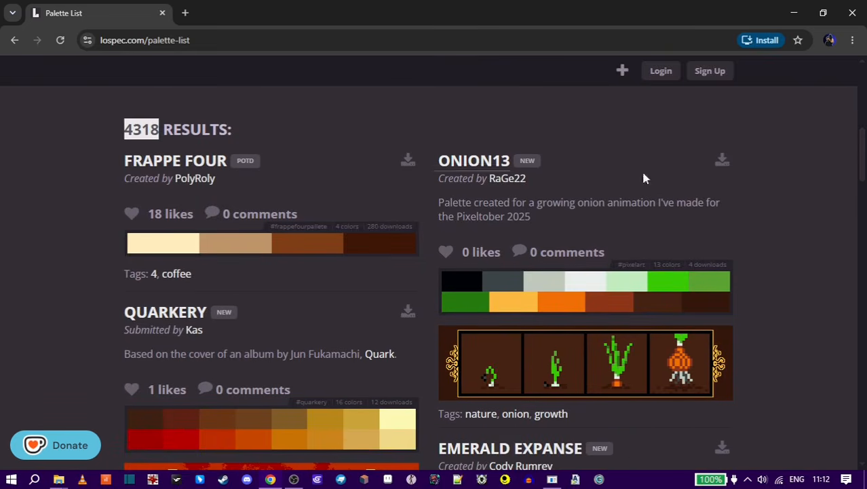
Step: Browse more palettes in the Lospec list, and switch to File Explorer to view the palette folder of SLK_img2pixel
{"action": "scroll", "coordinate": [862, 157], "scroll_direction": "down", "scroll_amount": 1}
{"action": "scroll", "coordinate": [434, 271], "scroll_direction": "down", "scroll_amount": 4}
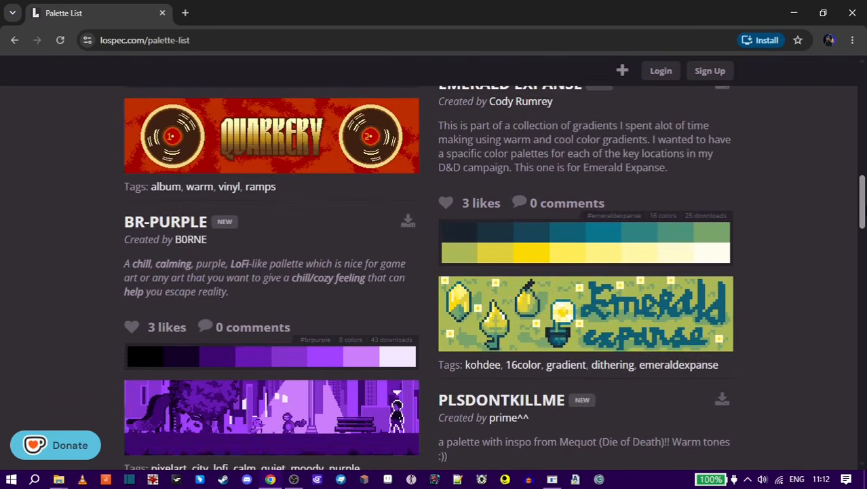
{"action": "key", "text": "alt+Tab"}
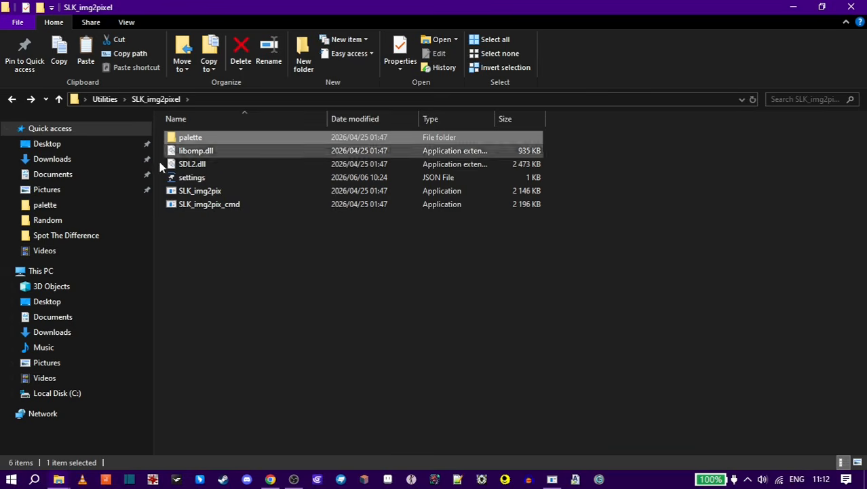
{"action": "double_click", "coordinate": [199, 138]}
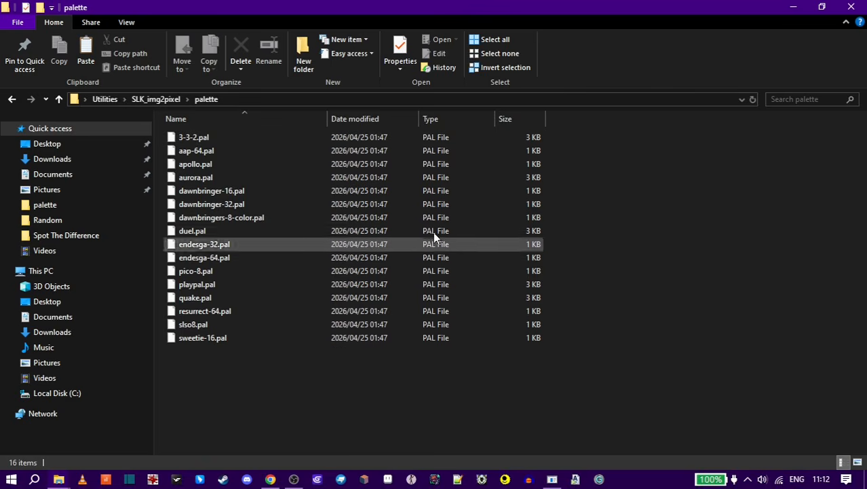
Step: Return to Chrome and view the download formats of the Japanese Dream Computers palette, pointing out PAL File (JASC)
{"action": "left_click", "coordinate": [270, 480]}
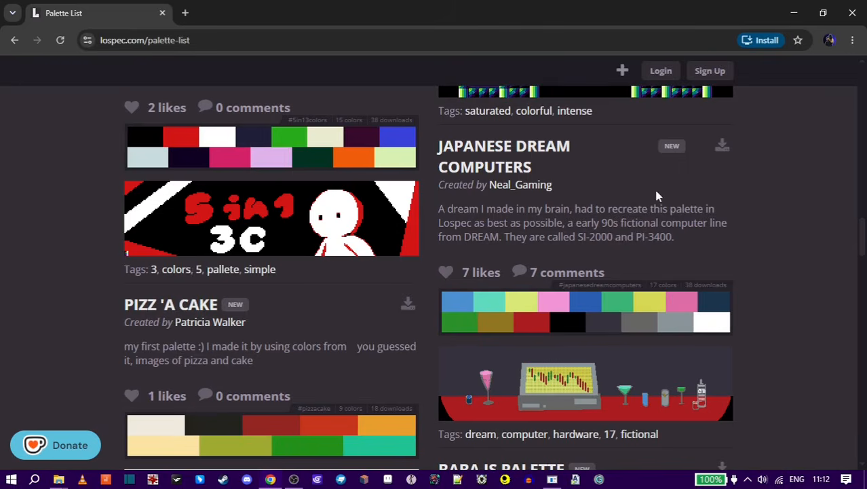
{"action": "left_click", "coordinate": [724, 149]}
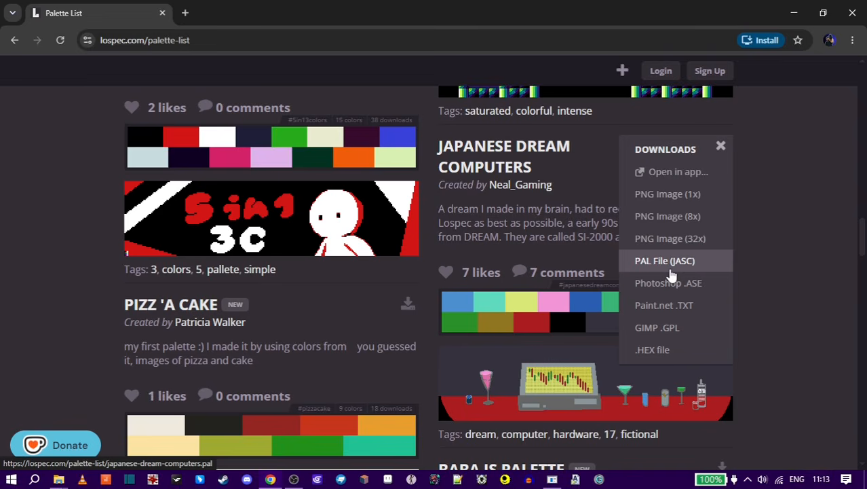
{"action": "left_click", "coordinate": [719, 266]}
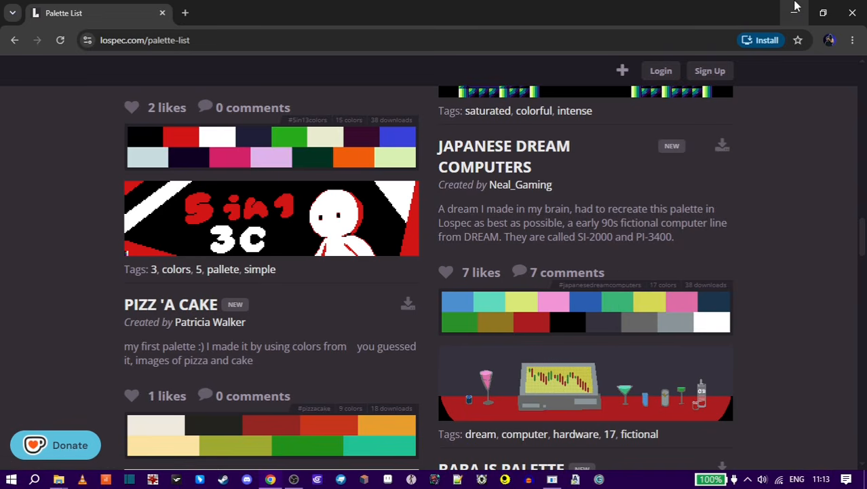
Step: Switch back to SLK_img2pixel and open the dialog for loading a palette, closing it without choosing a file
{"action": "left_click", "coordinate": [796, 6]}
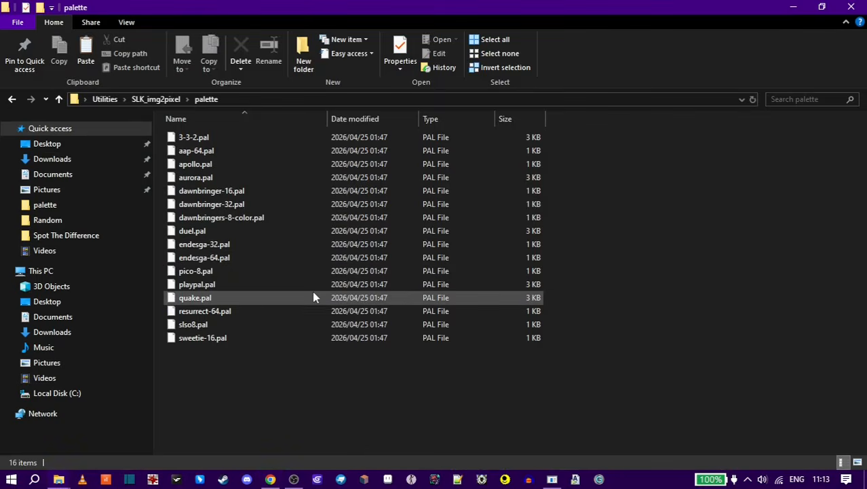
{"action": "left_click", "coordinate": [552, 479]}
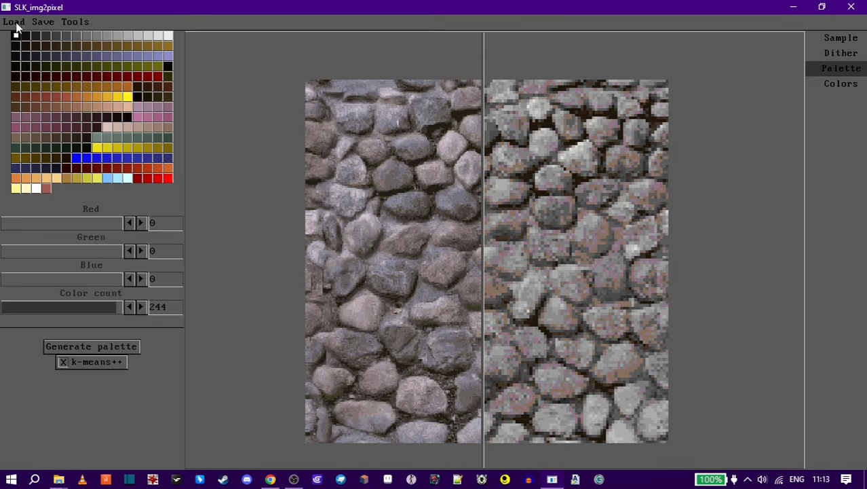
{"action": "left_click", "coordinate": [15, 24]}
{"action": "left_click", "coordinate": [26, 70]}
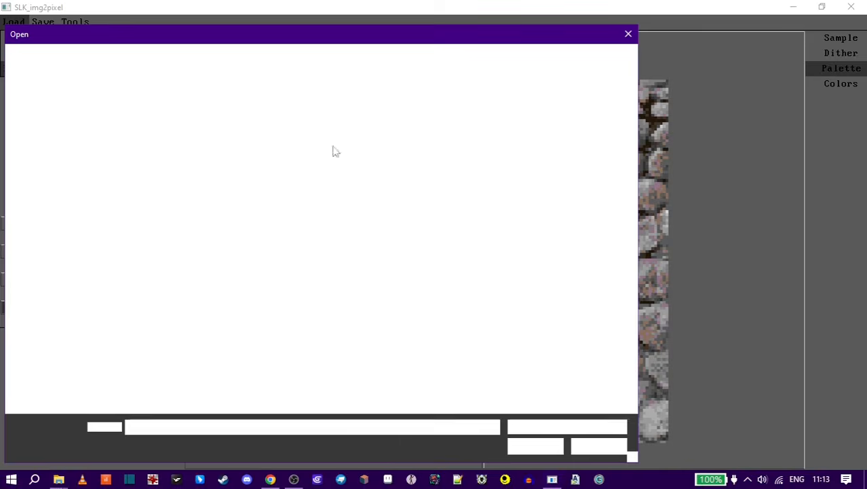
{"action": "left_click", "coordinate": [629, 35]}
Step: In the color adjustments, try lighter and darker brightness, return it to 0.00, and raise the contrast to 1.20
{"action": "left_click", "coordinate": [850, 86]}
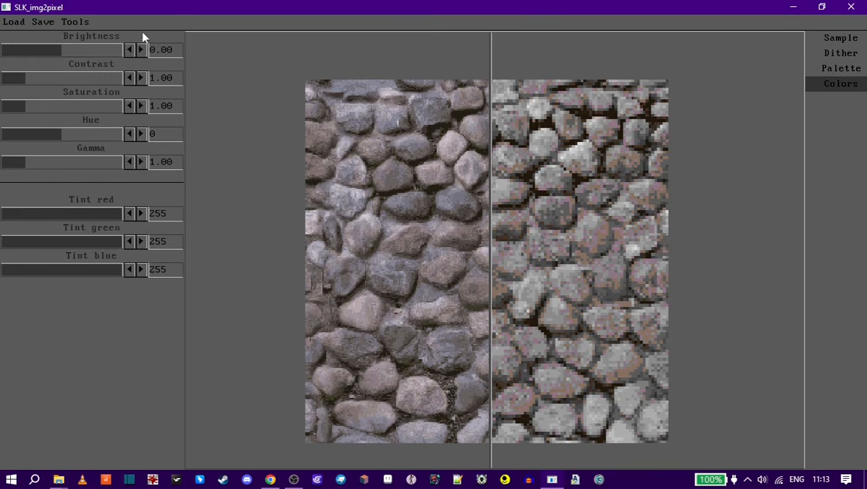
{"action": "left_click", "coordinate": [139, 52]}
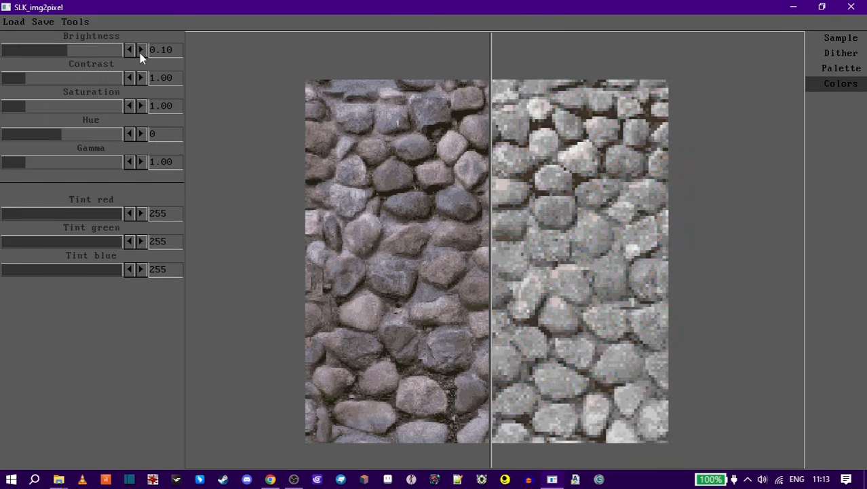
{"action": "left_click", "coordinate": [139, 53]}
{"action": "left_click", "coordinate": [128, 54]}
{"action": "left_click", "coordinate": [127, 56]}
{"action": "left_click", "coordinate": [127, 53]}
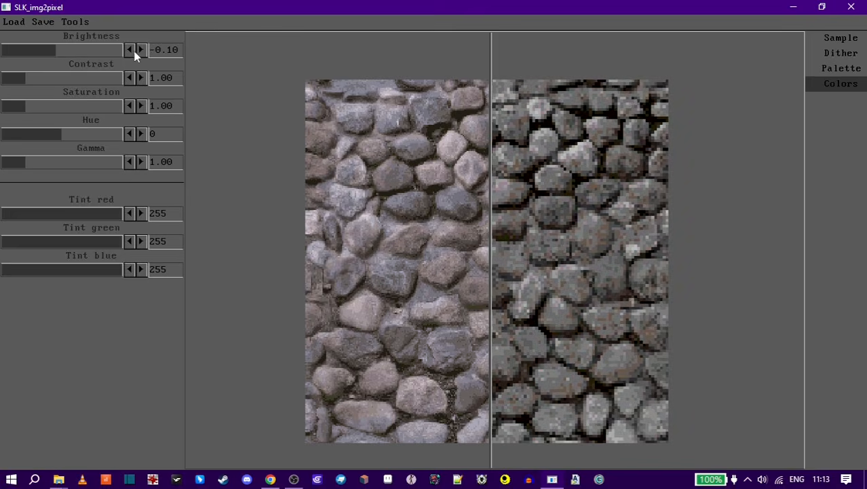
{"action": "left_click", "coordinate": [140, 50]}
{"action": "left_click", "coordinate": [142, 78]}
{"action": "left_click", "coordinate": [141, 78]}
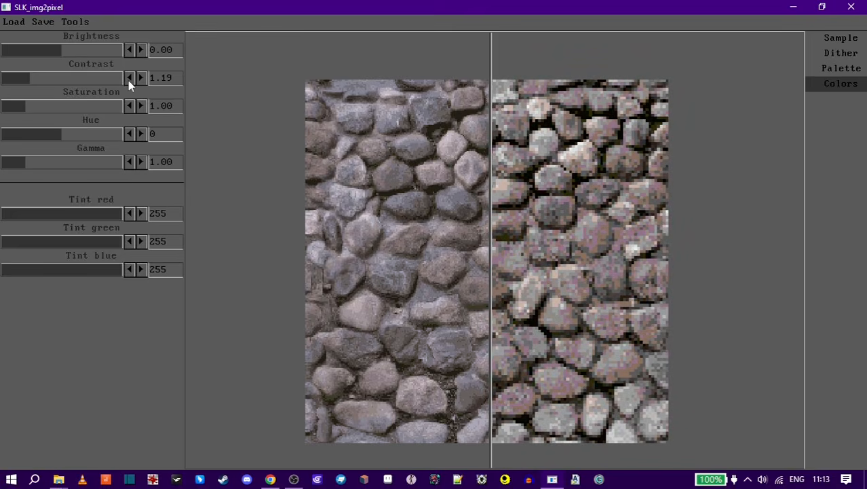
{"action": "left_click", "coordinate": [182, 81]}
Step: Try different saturation, hue and gamma values on the cobblestones, returning them to 1.00, 0 and 1.00
{"action": "left_click", "coordinate": [141, 106]}
{"action": "left_click", "coordinate": [130, 107]}
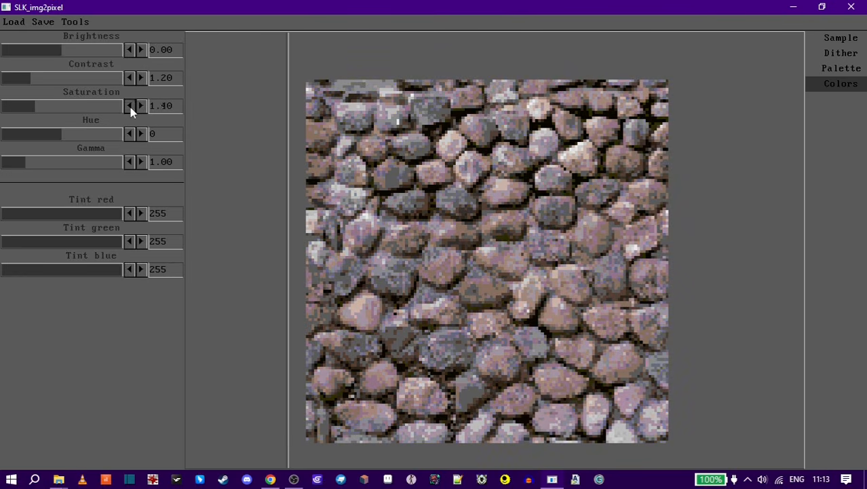
{"action": "left_click", "coordinate": [131, 108]}
{"action": "mouse_move", "coordinate": [57, 138]}
{"action": "left_mouse_down"}
{"action": "mouse_move", "coordinate": [121, 131]}
{"action": "mouse_move", "coordinate": [10, 131]}
{"action": "mouse_move", "coordinate": [61, 133]}
{"action": "left_mouse_up"}
{"action": "mouse_move", "coordinate": [25, 160]}
{"action": "left_mouse_down"}
{"action": "mouse_move", "coordinate": [94, 164]}
{"action": "mouse_move", "coordinate": [25, 161]}
{"action": "left_mouse_up"}
Step: Try lower red, green and blue tints on the cobblestones, returning each tint to 255
{"action": "mouse_move", "coordinate": [117, 215]}
{"action": "left_mouse_down"}
{"action": "mouse_move", "coordinate": [1, 218]}
{"action": "mouse_move", "coordinate": [116, 209]}
{"action": "left_mouse_up"}
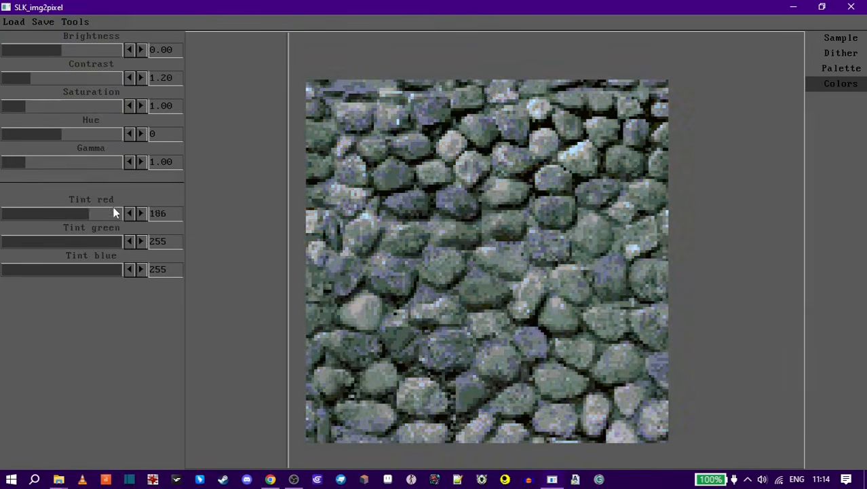
{"action": "left_click_drag", "start_coordinate": [116, 245], "coordinate": [141, 238]}
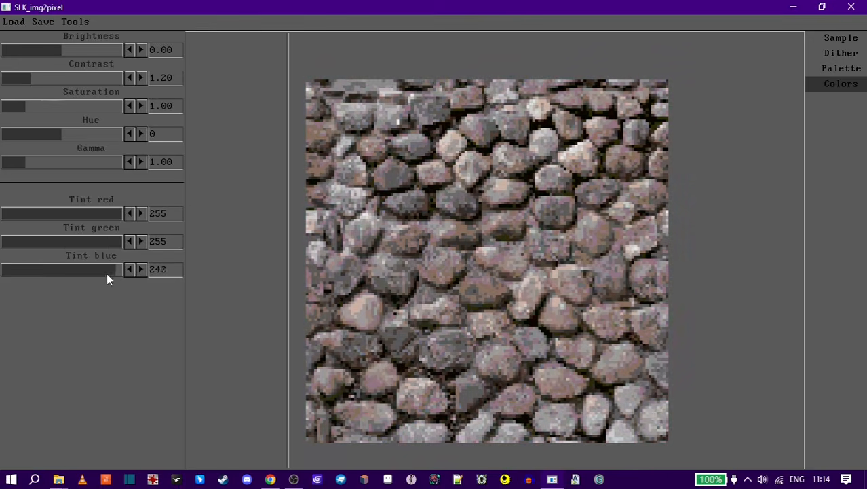
{"action": "left_click_drag", "start_coordinate": [108, 273], "coordinate": [122, 284]}
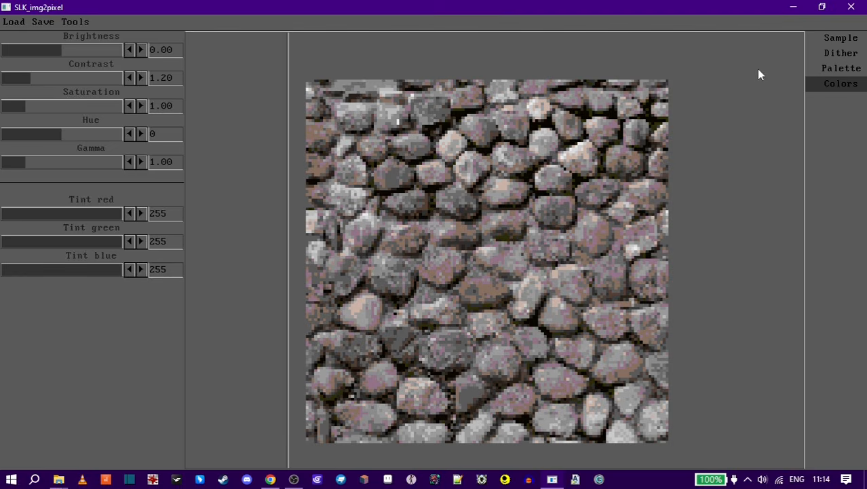
Step: Save the converted image in the Textures folder as Paving-Cobble_slk, reviewing the available file types and keeping PNG
{"action": "left_click_drag", "start_coordinate": [431, 225], "coordinate": [483, 256]}
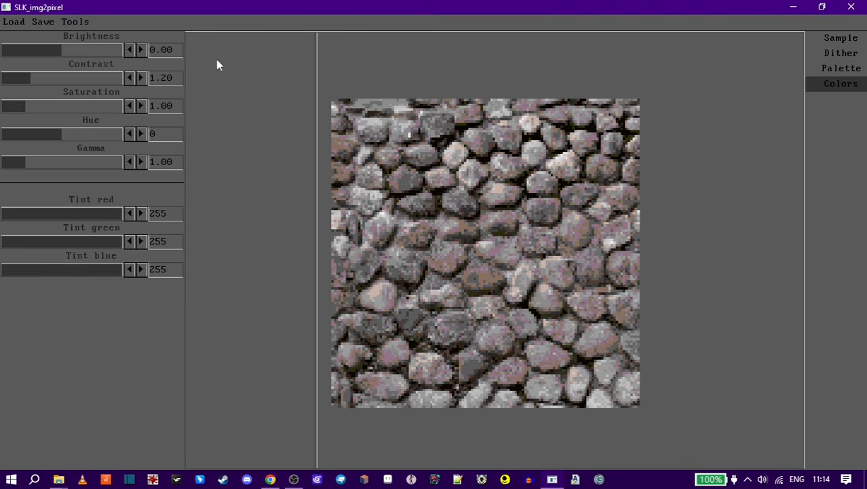
{"action": "left_click", "coordinate": [45, 23]}
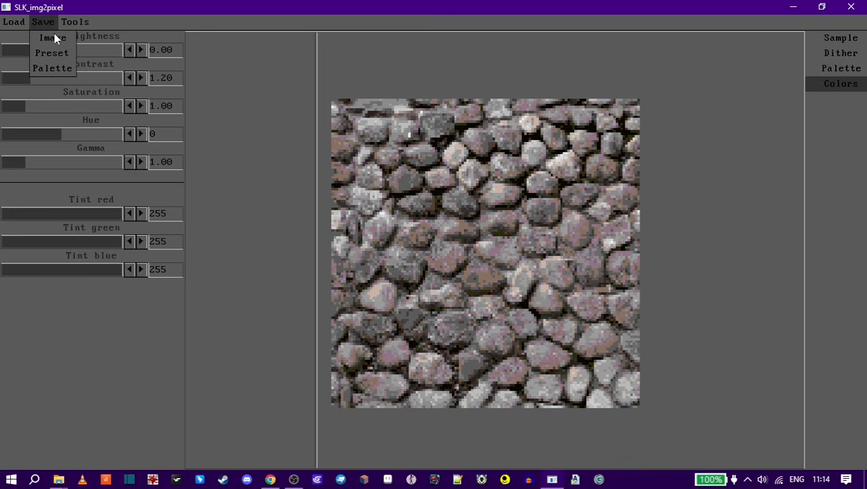
{"action": "left_click", "coordinate": [52, 24]}
{"action": "left_click", "coordinate": [49, 23]}
{"action": "left_click", "coordinate": [56, 37]}
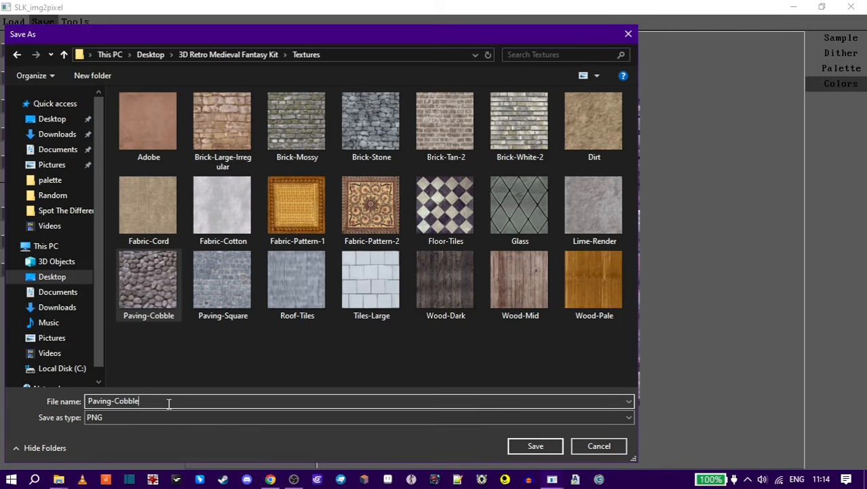
{"action": "type", "text": "_slk"}
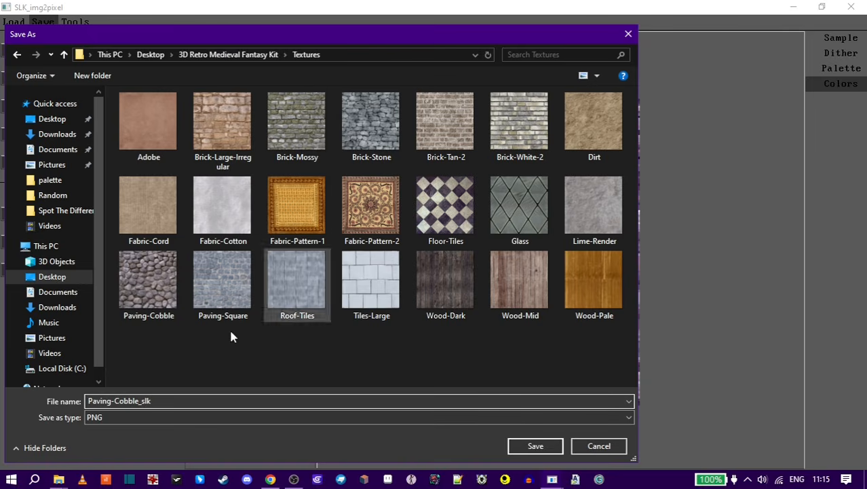
{"action": "left_click", "coordinate": [141, 417]}
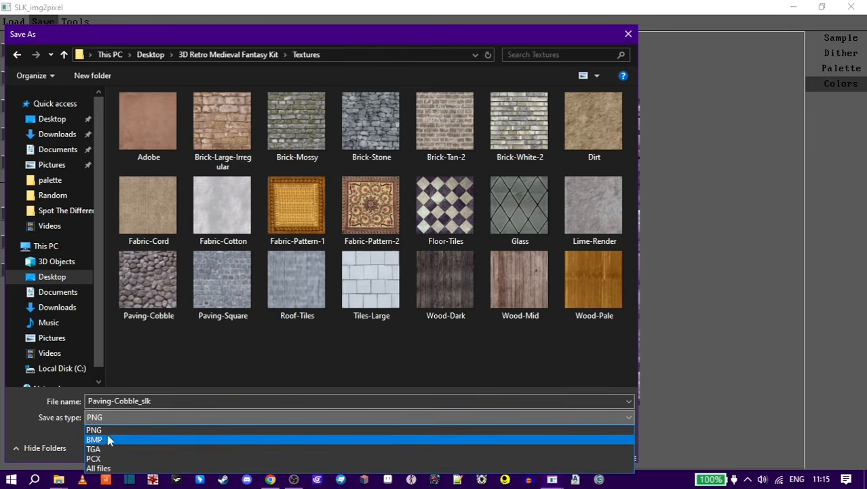
{"action": "left_click", "coordinate": [106, 430]}
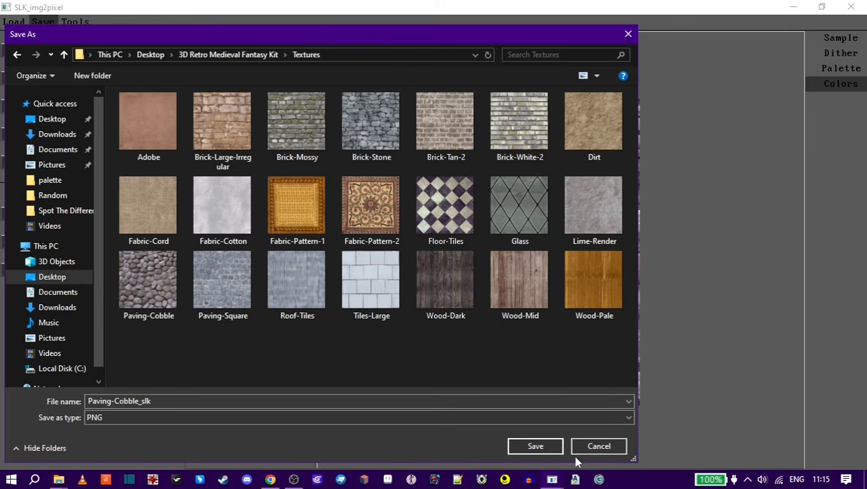
{"action": "left_click", "coordinate": [542, 448]}
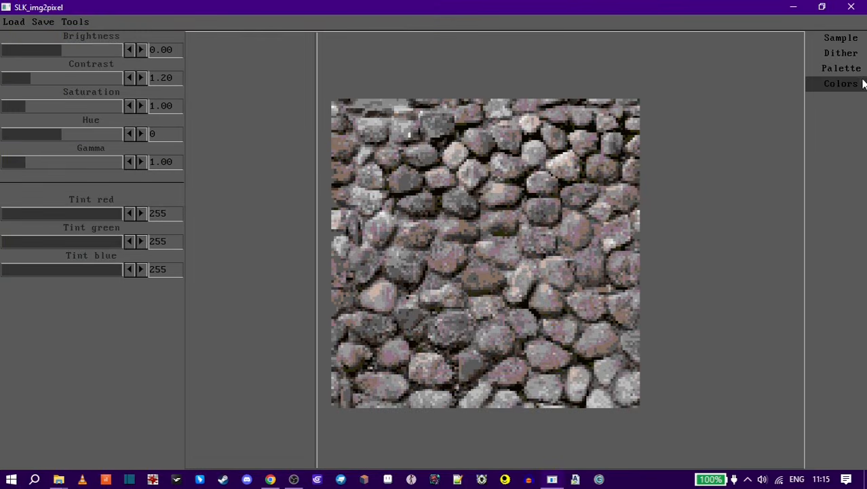
Step: Open Paving-Cobble from the Textures folder in IrfanView and compare it back and forth with Paving-Cobble_slk
{"action": "left_click", "coordinate": [799, 8]}
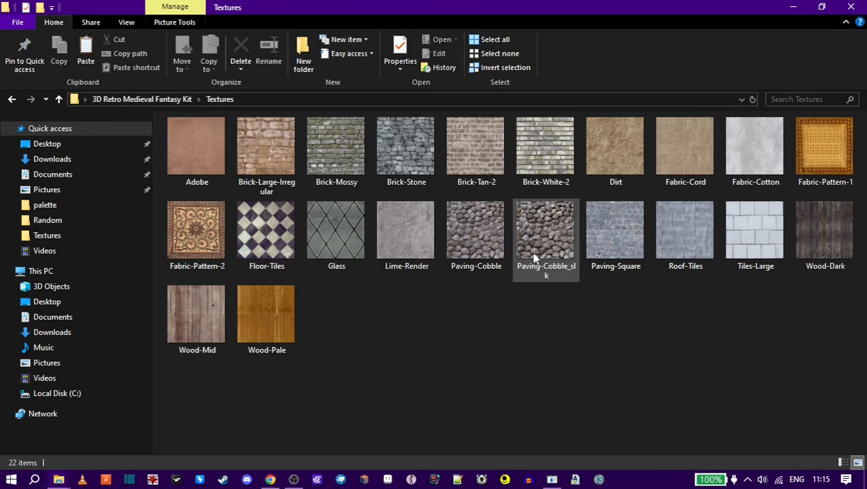
{"action": "double_click", "coordinate": [478, 260]}
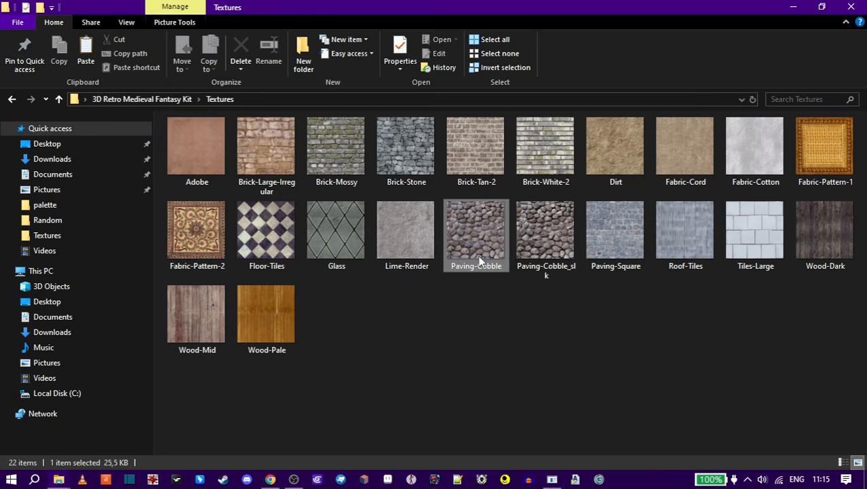
{"action": "scroll", "coordinate": [478, 257], "scroll_direction": "down", "scroll_amount": 1}
{"action": "scroll", "coordinate": [478, 260], "scroll_direction": "up", "scroll_amount": 1}
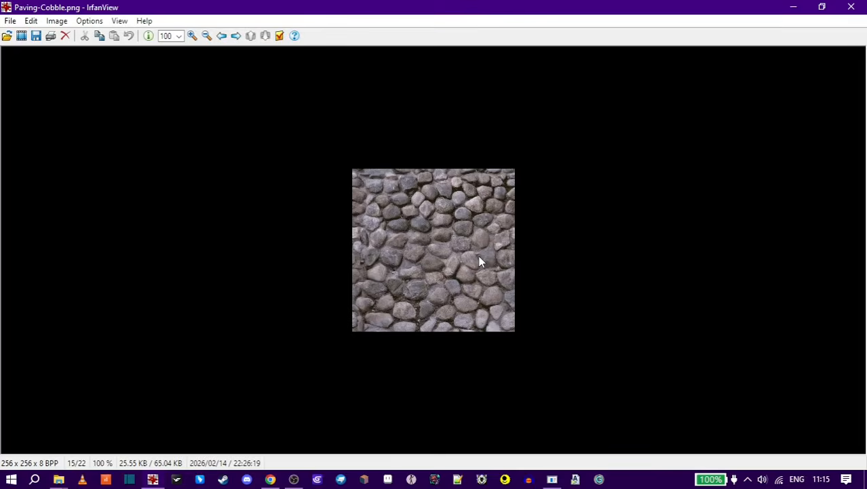
{"action": "scroll", "coordinate": [479, 260], "scroll_direction": "down", "scroll_amount": 1}
{"action": "scroll", "coordinate": [479, 260], "scroll_direction": "up", "scroll_amount": 1}
{"action": "scroll", "coordinate": [478, 260], "scroll_direction": "down", "scroll_amount": 1}
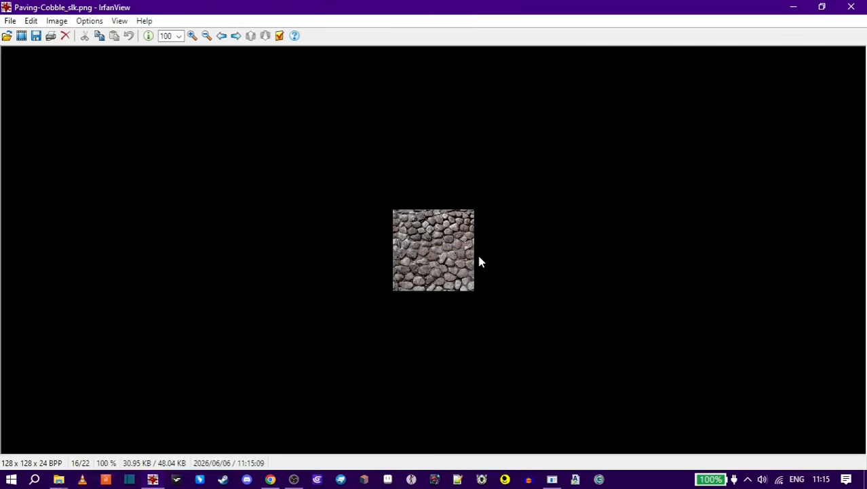
{"action": "scroll", "coordinate": [479, 258], "scroll_direction": "up", "scroll_amount": 1}
{"action": "scroll", "coordinate": [479, 258], "scroll_direction": "down", "scroll_amount": 1}
{"action": "scroll", "coordinate": [478, 259], "scroll_direction": "up", "scroll_amount": 1}
{"action": "scroll", "coordinate": [479, 258], "scroll_direction": "down", "scroll_amount": 1}
{"action": "scroll", "coordinate": [478, 260], "scroll_direction": "up", "scroll_amount": 1}
{"action": "scroll", "coordinate": [478, 260], "scroll_direction": "down", "scroll_amount": 1}
{"action": "key", "text": "Escape"}
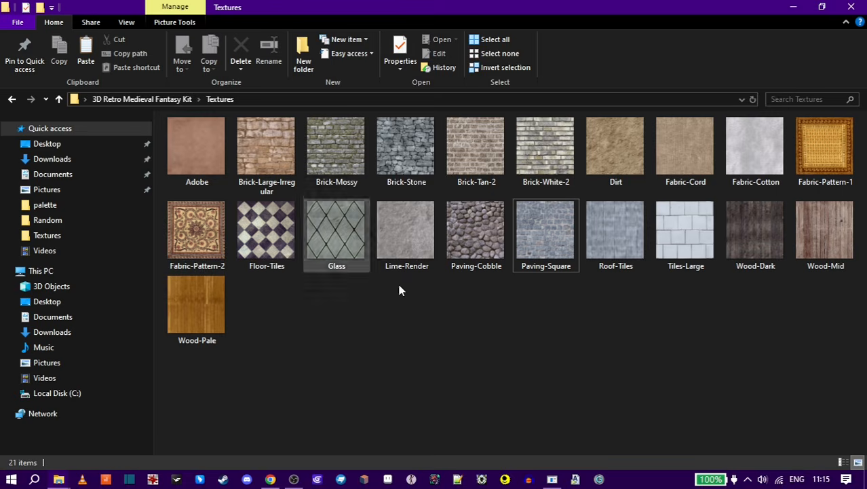
Step: Create a new folder named SLK inside the Textures folder
{"action": "right_click", "coordinate": [489, 317]}
{"action": "mouse_move", "coordinate": [601, 292]}
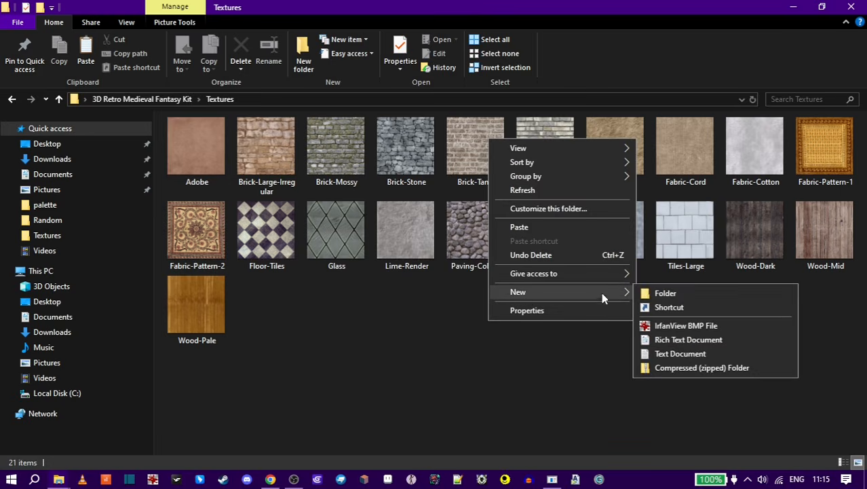
{"action": "left_click", "coordinate": [665, 294]}
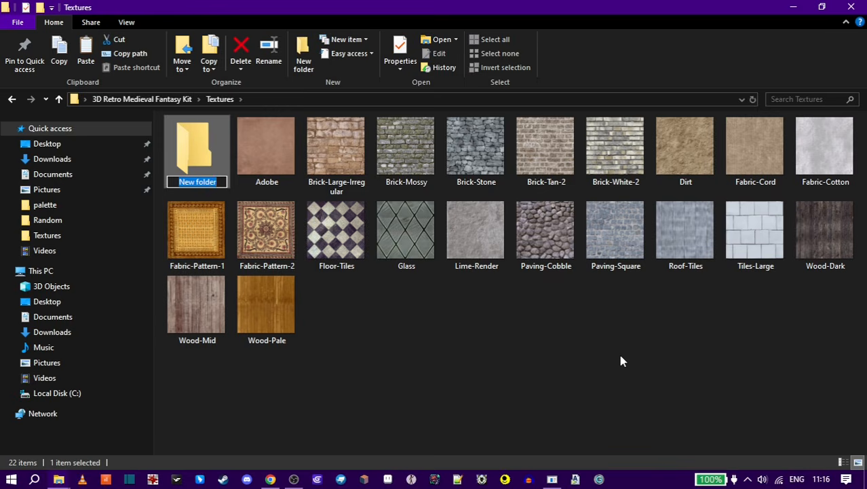
{"action": "type", "text": "SLK"}
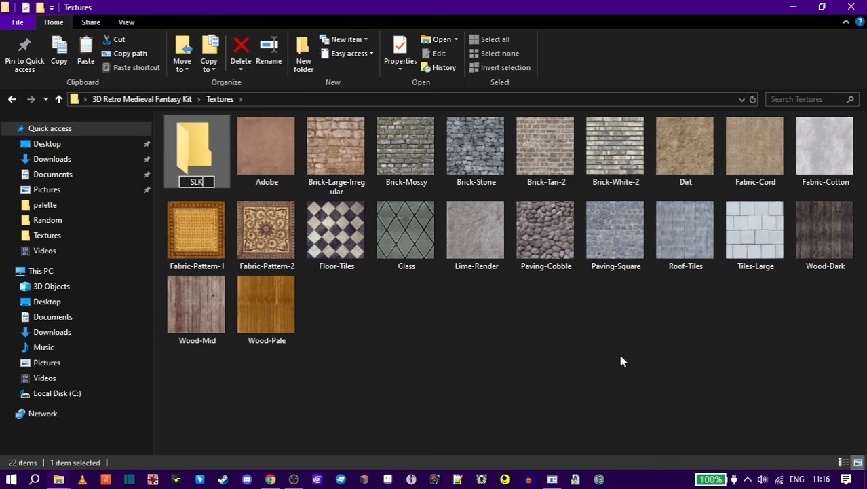
{"action": "left_click", "coordinate": [494, 352]}
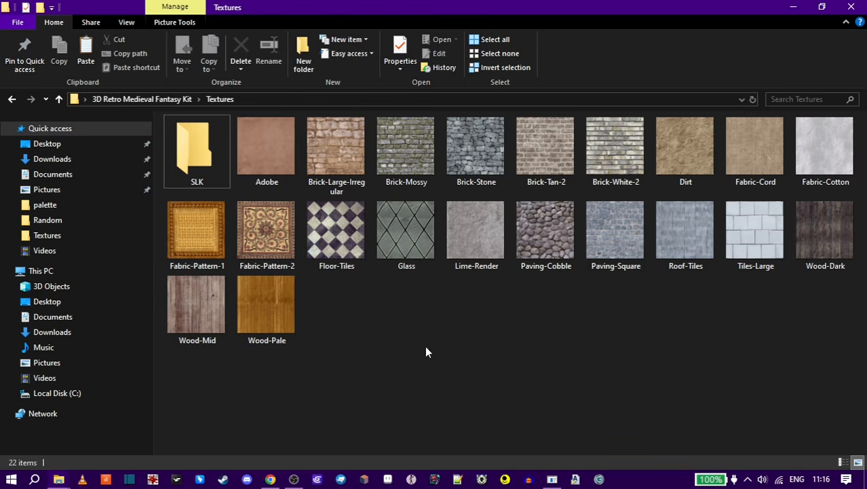
Step: Switch to Chrome to view the SLK_img2pixel-1.6-rc1 release page on GitHub, and return to SLK_img2pixel
{"action": "left_click", "coordinate": [270, 479]}
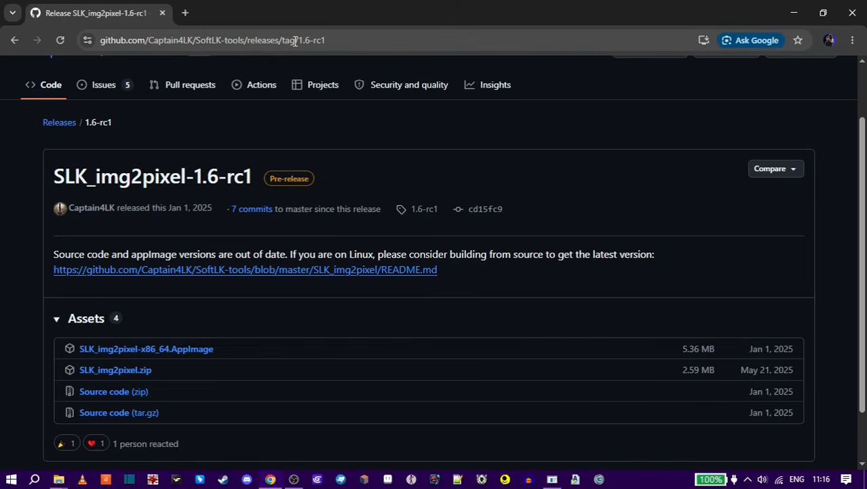
{"action": "key", "text": "alt+Tab"}
{"action": "left_click", "coordinate": [552, 479]}
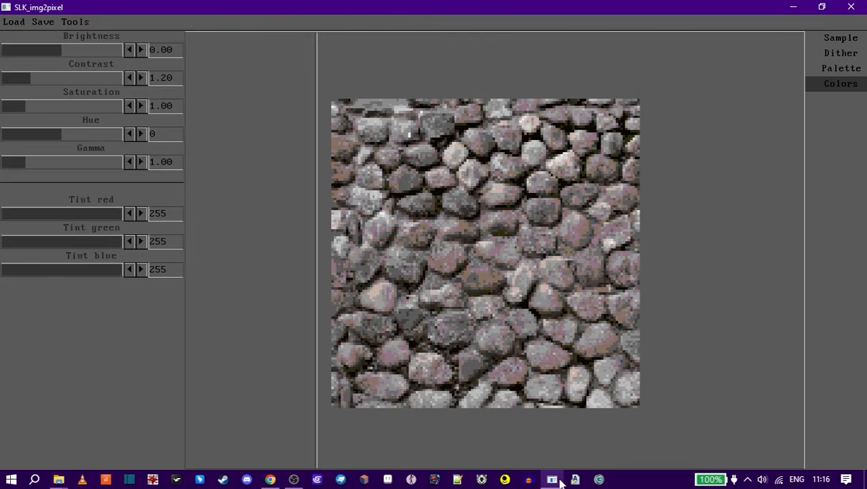
Step: Review the Sample, Dither, Palette and Colors settings, splitting the preview between the original and the converted cobblestone near the middle
{"action": "left_click", "coordinate": [835, 39]}
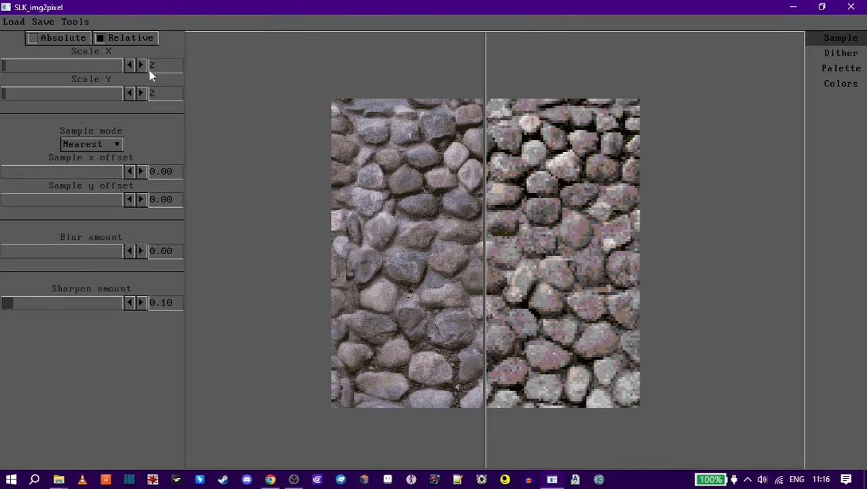
{"action": "left_click", "coordinate": [836, 54]}
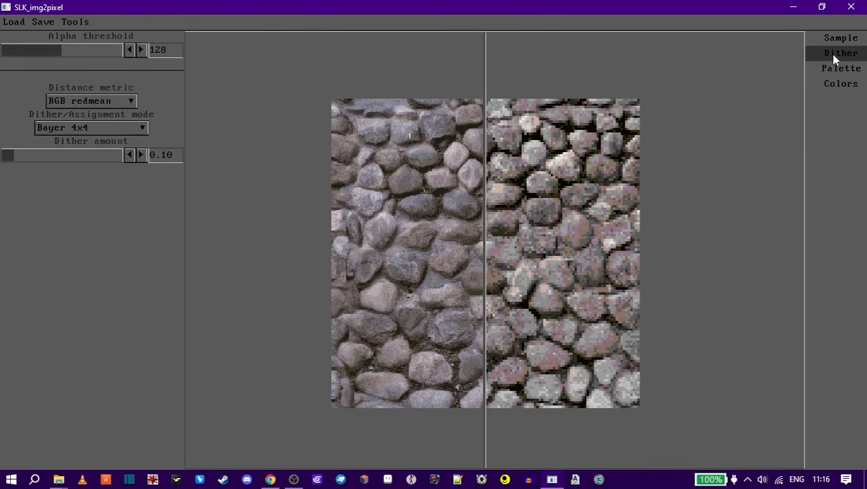
{"action": "left_click", "coordinate": [832, 70]}
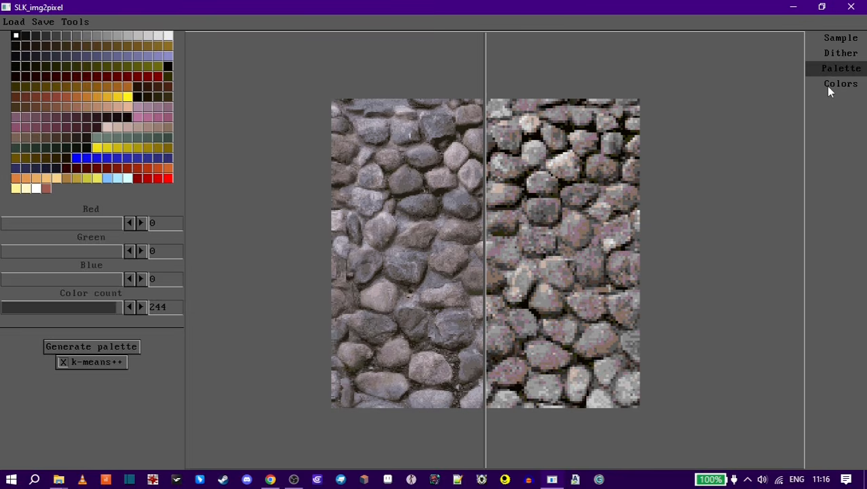
{"action": "left_click", "coordinate": [826, 86]}
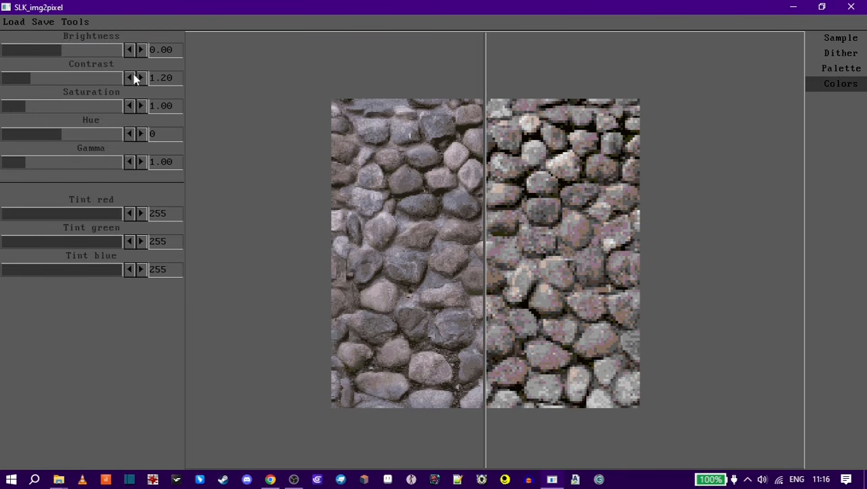
{"action": "left_click_drag", "start_coordinate": [486, 216], "coordinate": [483, 246]}
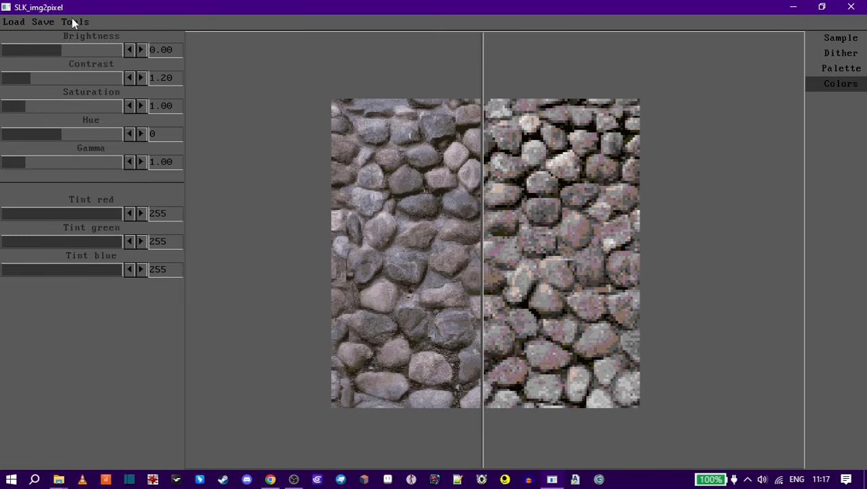
Step: Open batch processing and set the Textures folder of 3D Retro Medieval Fantasy Kit as the input
{"action": "left_click", "coordinate": [76, 38]}
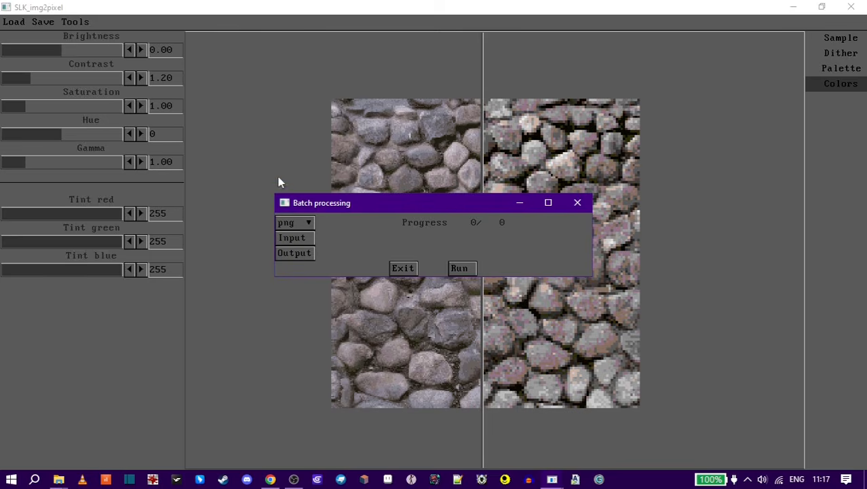
{"action": "left_click", "coordinate": [294, 238]}
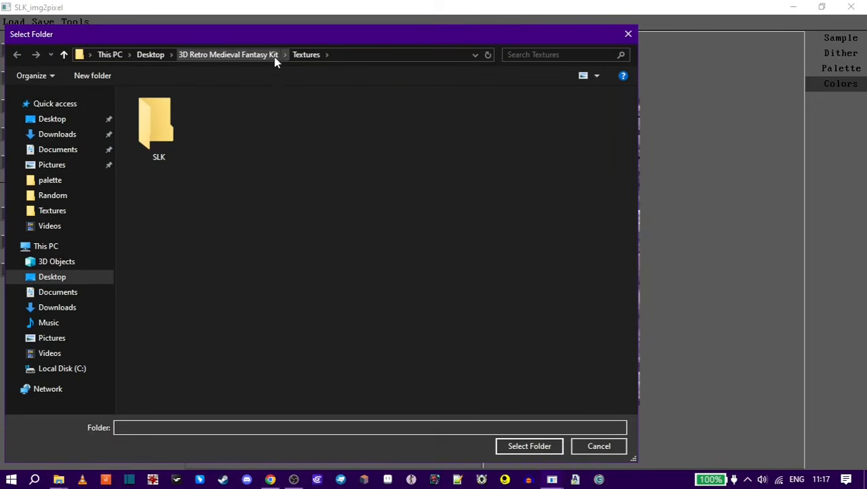
{"action": "left_click", "coordinate": [252, 57]}
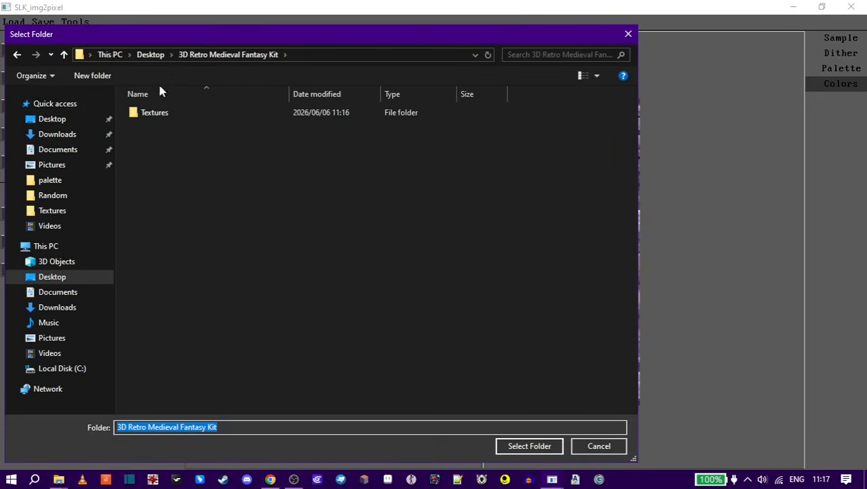
{"action": "left_click", "coordinate": [161, 116]}
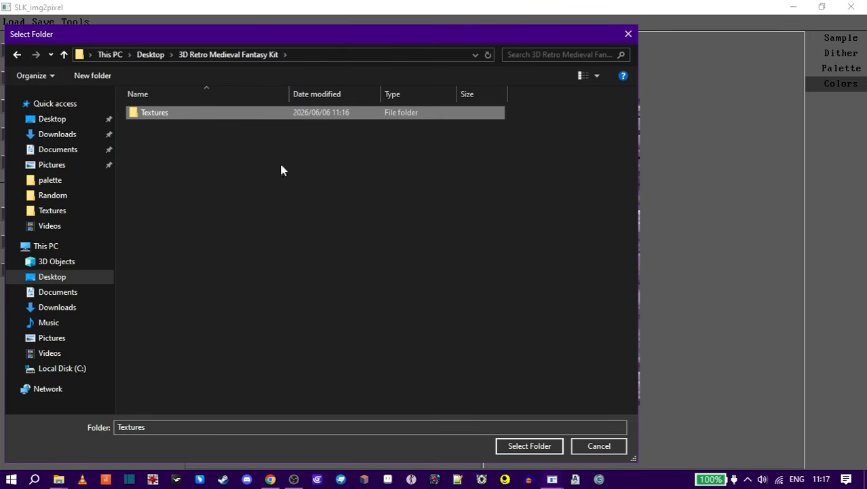
{"action": "left_click", "coordinate": [545, 446]}
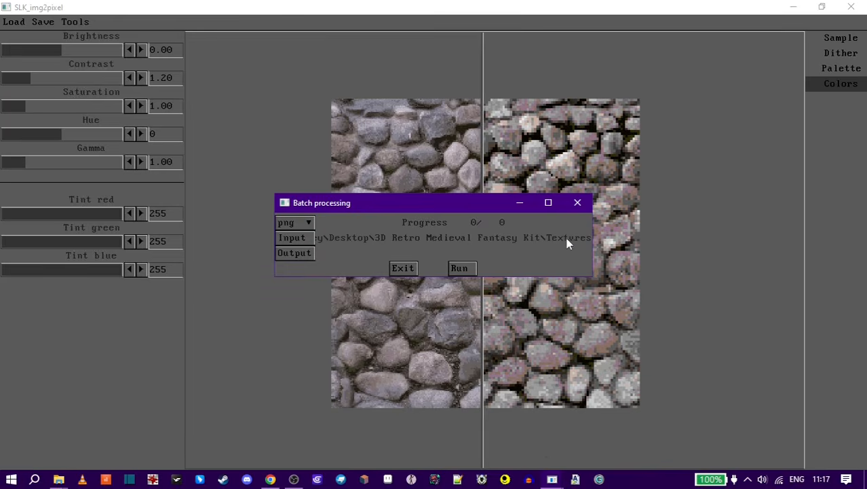
Step: Set the SLK folder inside Textures as the batch output, run the PNG batch conversion and exit batch processing
{"action": "left_click", "coordinate": [308, 255]}
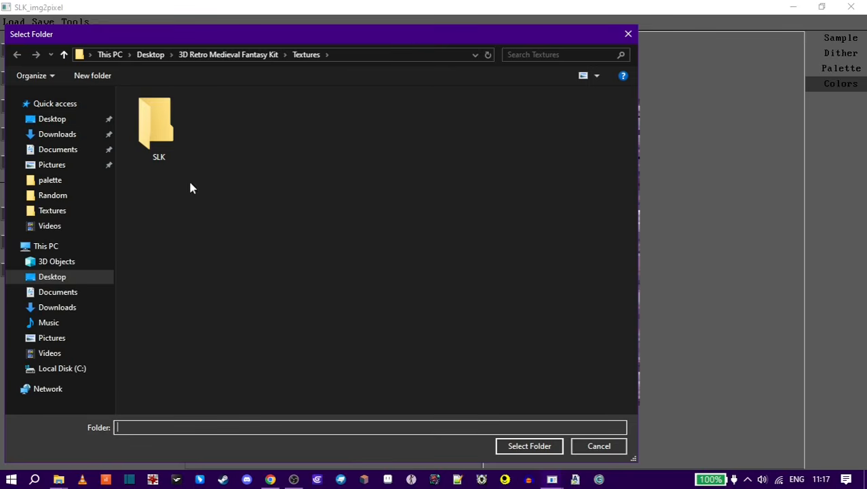
{"action": "left_click", "coordinate": [175, 140]}
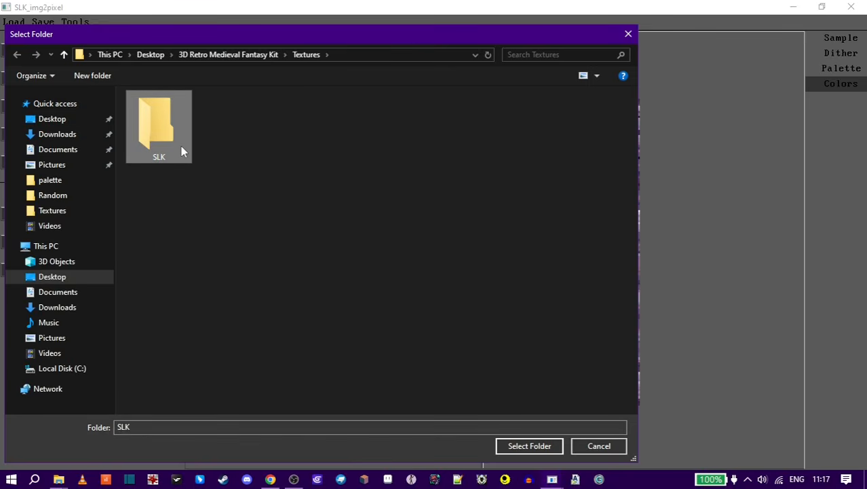
{"action": "left_click", "coordinate": [526, 446]}
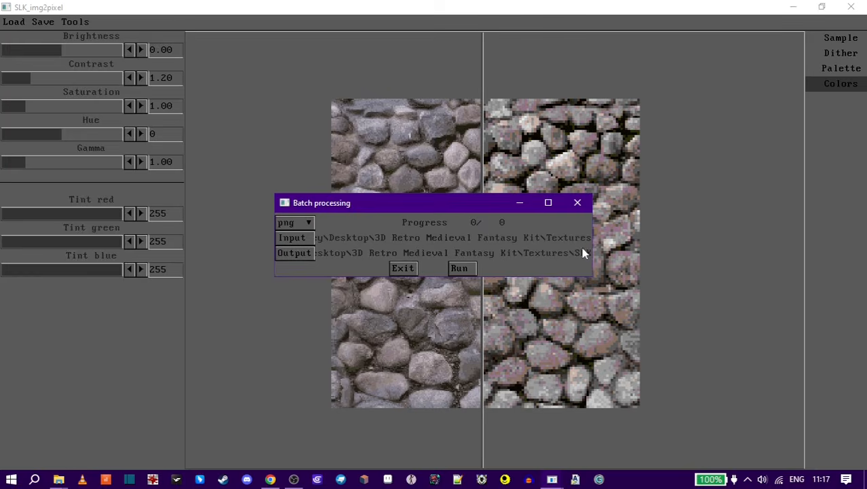
{"action": "left_click", "coordinate": [460, 268]}
{"action": "left_click", "coordinate": [405, 267]}
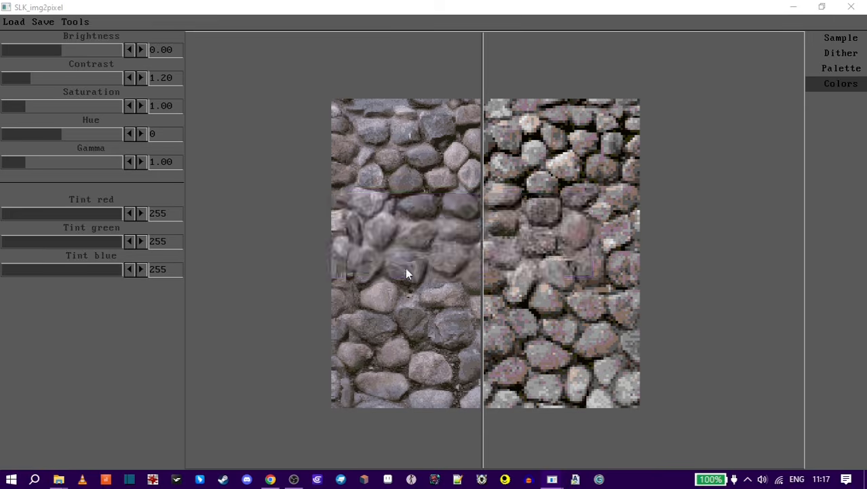
Step: Switch to File Explorer, open the SLK folder and examine its converted textures in IrfanView, starting from Adobe
{"action": "key", "text": "alt+Tab"}
{"action": "double_click", "coordinate": [221, 164]}
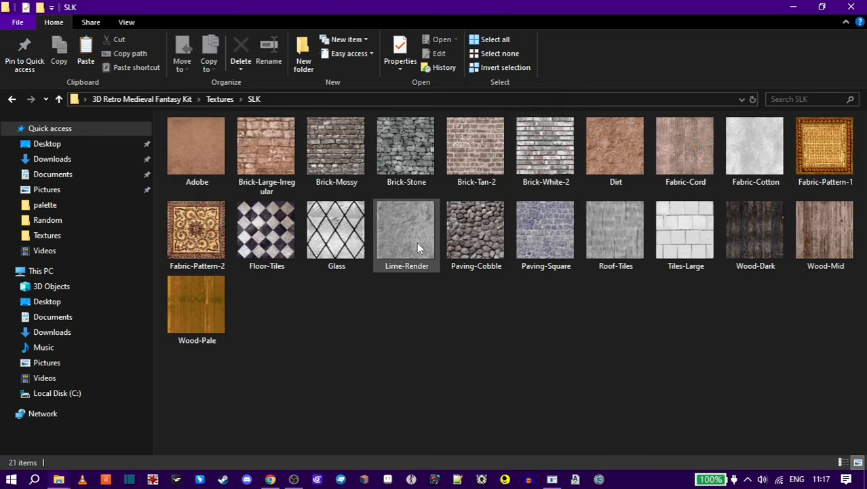
{"action": "left_click", "coordinate": [205, 161]}
{"action": "key", "text": "Return"}
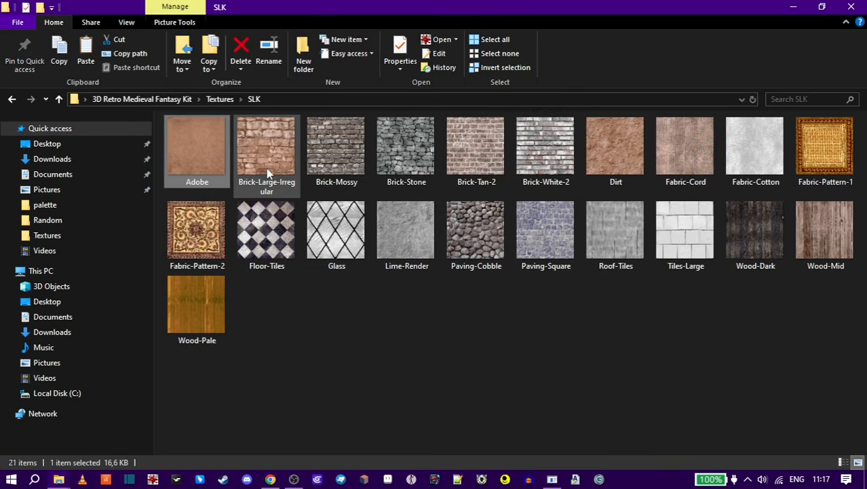
{"action": "key", "text": "Right"}
{"action": "key", "text": "Right"}
{"action": "key", "text": "Right"}
{"action": "key", "text": "Right"}
{"action": "key", "text": "Right"}
{"action": "key", "text": "Right"}
{"action": "key", "text": "Right"}
{"action": "key", "text": "Right"}
{"action": "key", "text": "Right"}
{"action": "key", "text": "Right"}
{"action": "key", "text": "Right"}
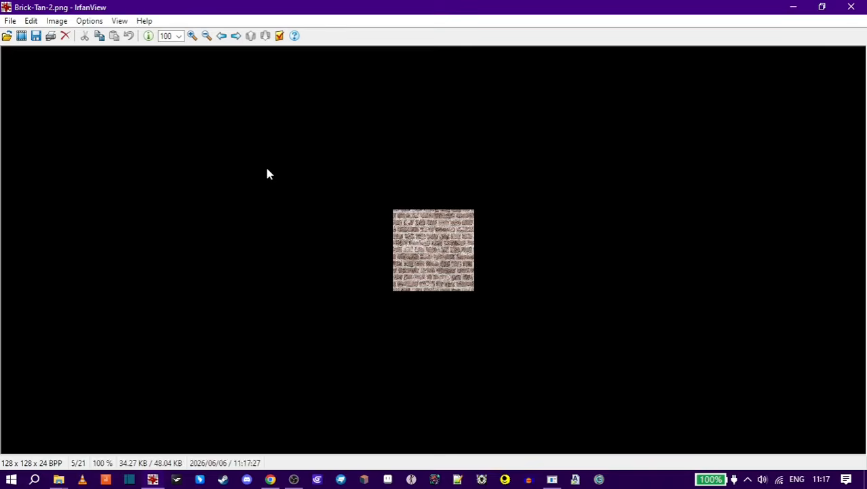
{"action": "key", "text": "Right"}
{"action": "key", "text": "Right"}
{"action": "key", "text": "Right"}
{"action": "key", "text": "Right"}
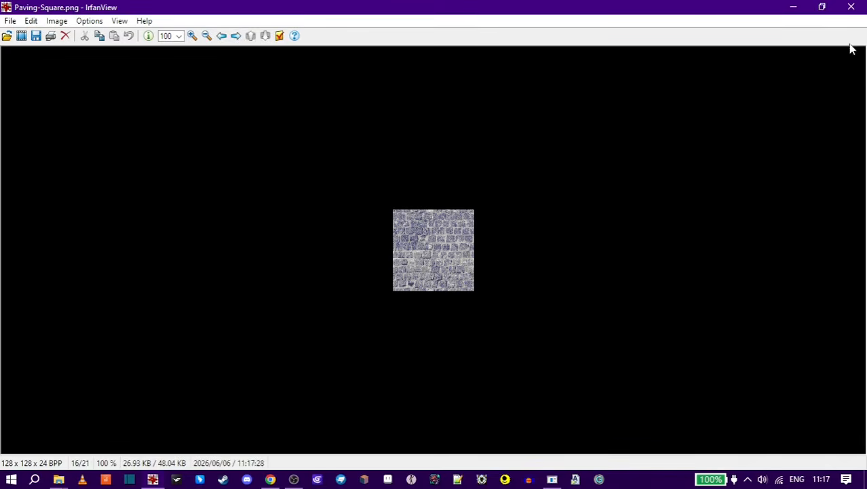
{"action": "left_click", "coordinate": [851, 7]}
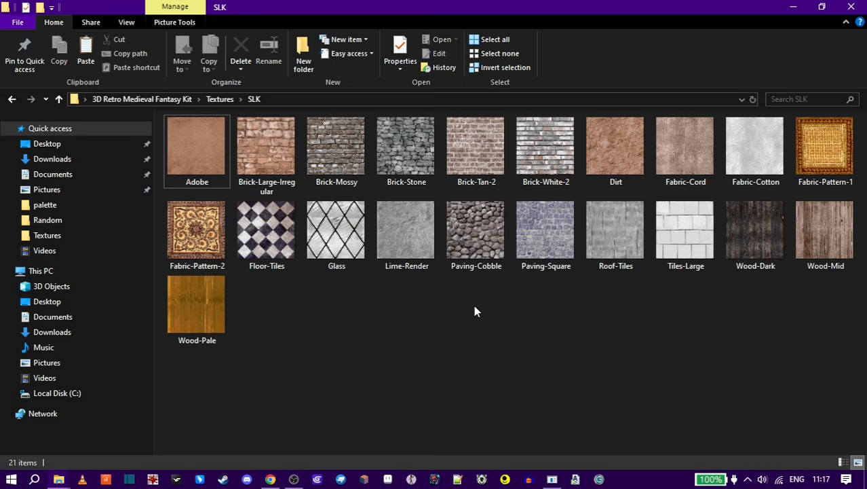
Step: Go to the enemy_monster2 all_animations folder and view its first monster frames in IrfanView, starting from monster2_0
{"action": "left_click", "coordinate": [8, 100]}
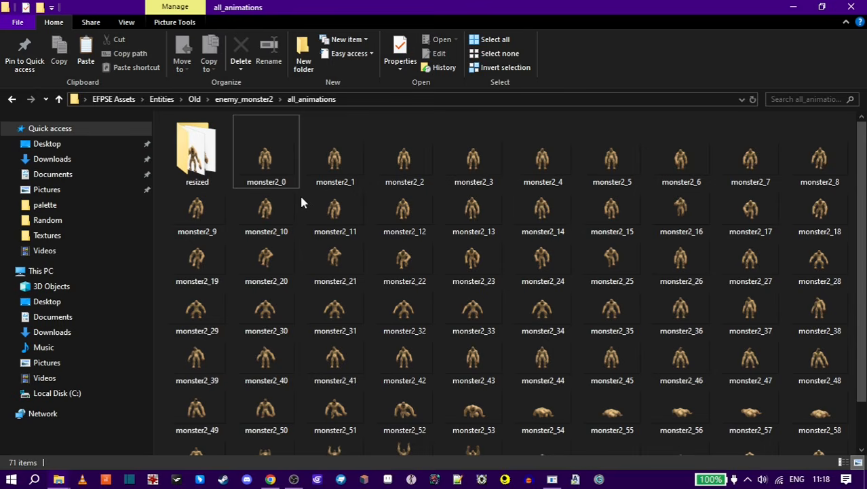
{"action": "double_click", "coordinate": [284, 154]}
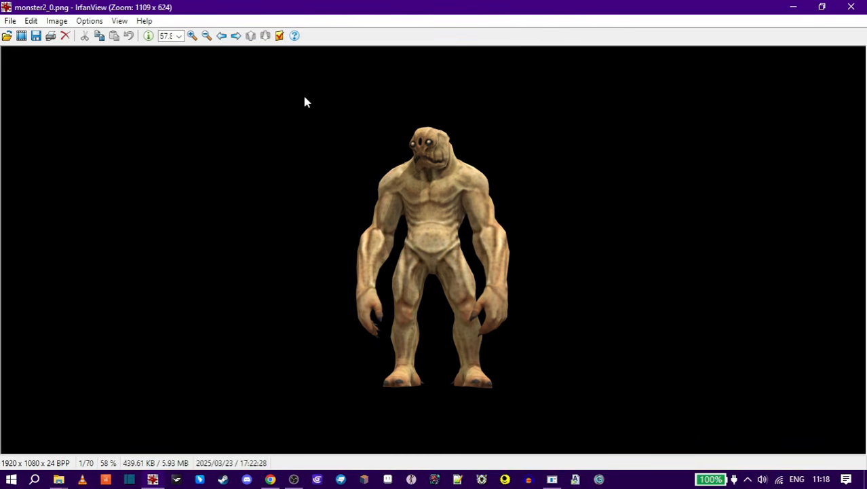
{"action": "key", "text": "Right"}
{"action": "key", "text": "Right"}
{"action": "key", "text": "Right"}
{"action": "key", "text": "Right"}
{"action": "key", "text": "Right"}
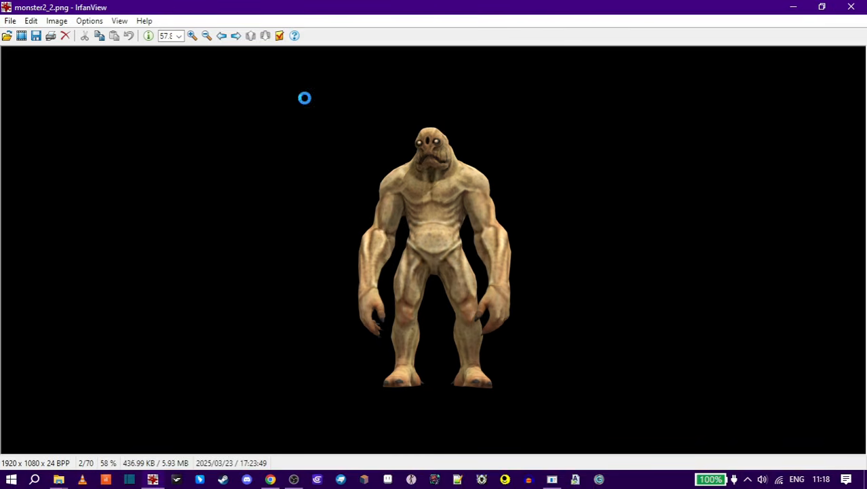
{"action": "key", "text": "Escape"}
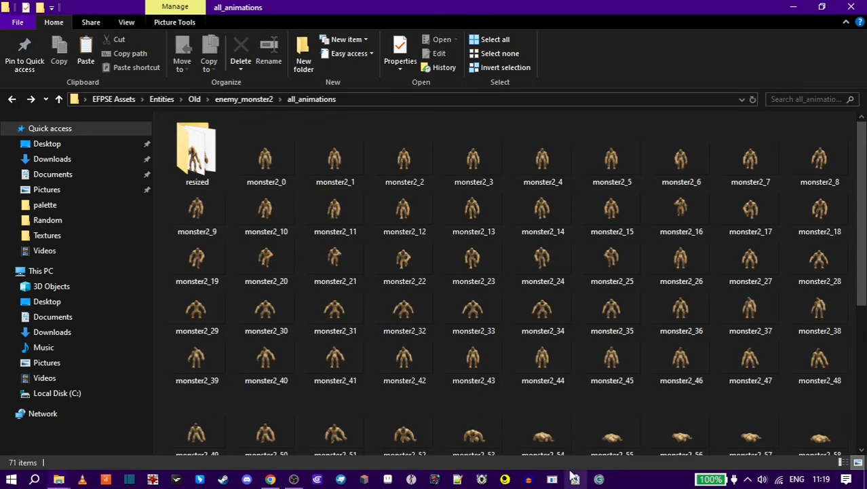
Step: Create a new folder named trimmedcanvas inside the all_animations folder
{"action": "right_click", "coordinate": [229, 182]}
{"action": "mouse_move", "coordinate": [303, 336]}
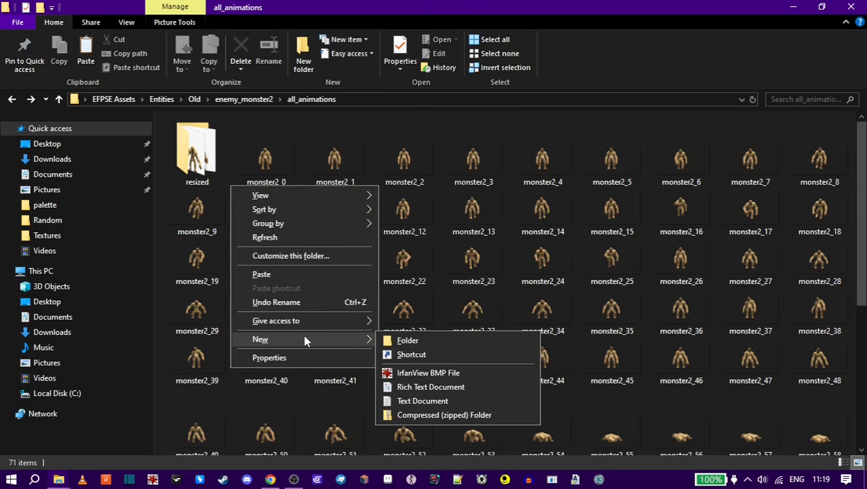
{"action": "left_click", "coordinate": [401, 338]}
{"action": "type", "text": "trimmedcanvas"}
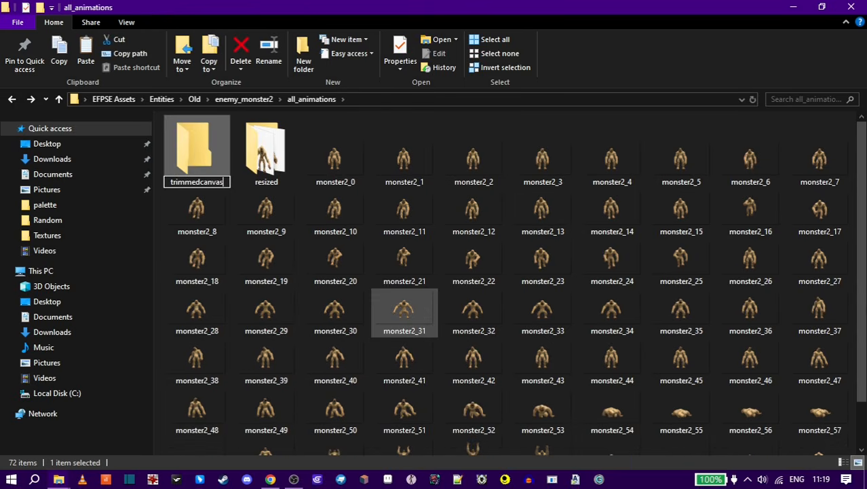
{"action": "key", "text": "Return"}
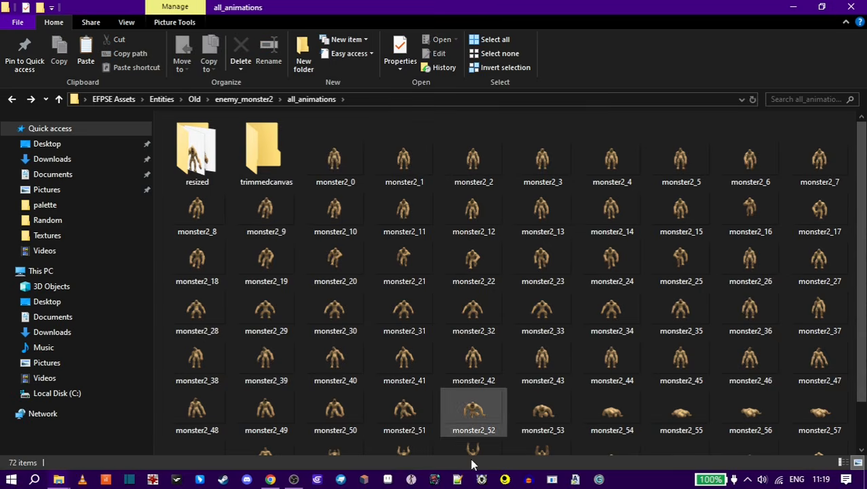
Step: Switch to Aseprite and load monster2_0.png with its numbered sequence as an animation with 100ms frames, in a maximized window
{"action": "left_click", "coordinate": [390, 479]}
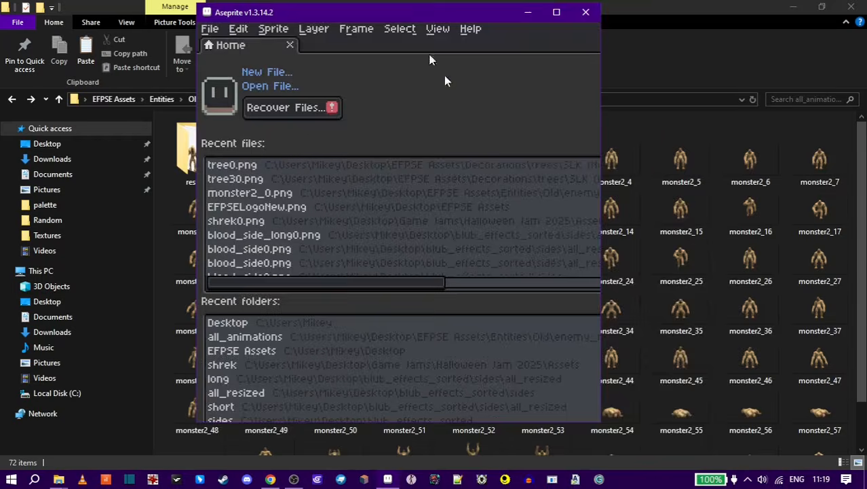
{"action": "left_click", "coordinate": [353, 168]}
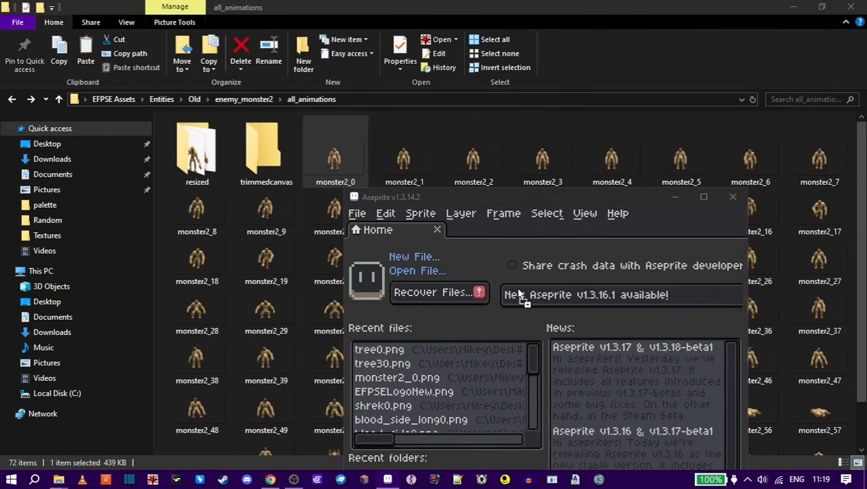
{"action": "left_click_drag", "start_coordinate": [519, 294], "coordinate": [520, 295]}
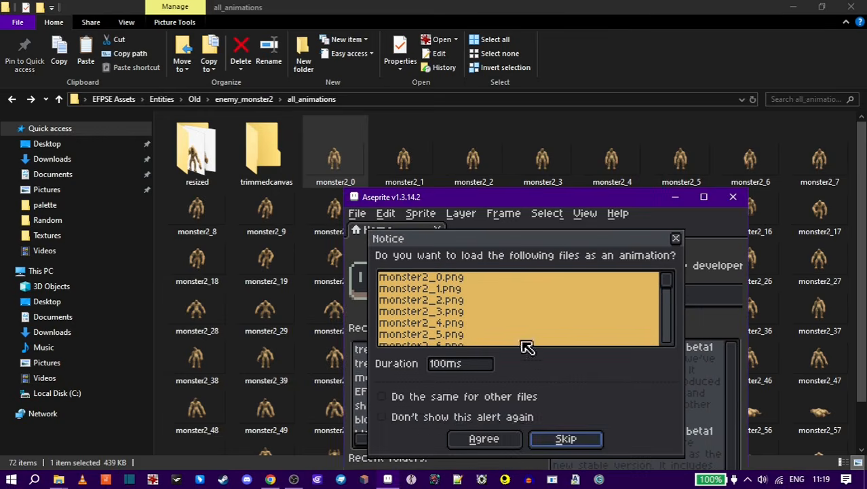
{"action": "left_click", "coordinate": [485, 440]}
{"action": "left_click", "coordinate": [704, 197]}
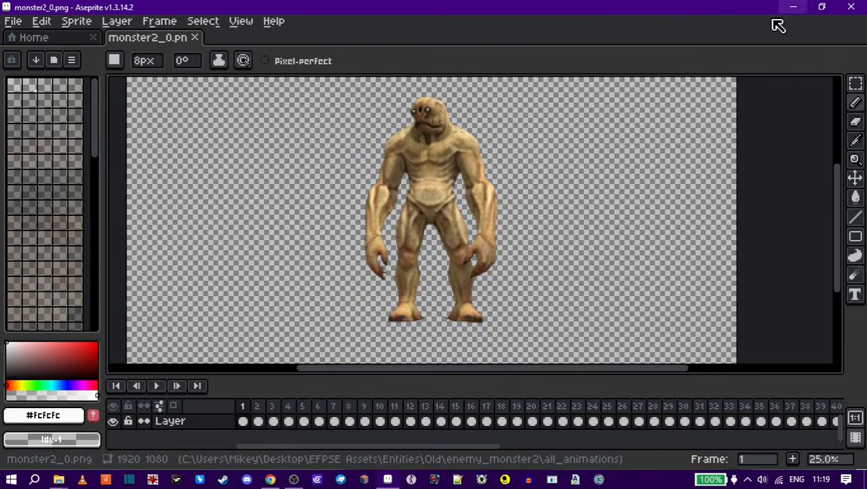
Step: Step through the monster animation frames in Aseprite to examine the empty canvas space around the figure
{"action": "left_click", "coordinate": [794, 7]}
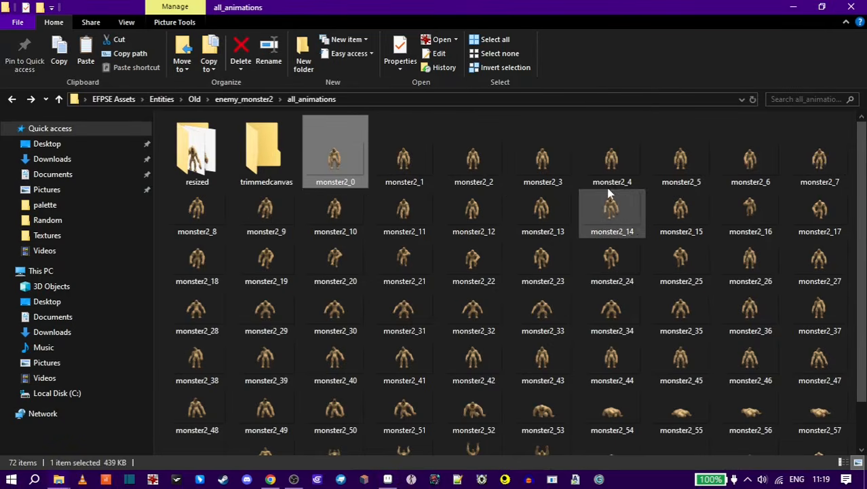
{"action": "left_click", "coordinate": [794, 6]}
{"action": "scroll", "coordinate": [476, 267], "scroll_direction": "down", "scroll_amount": 1}
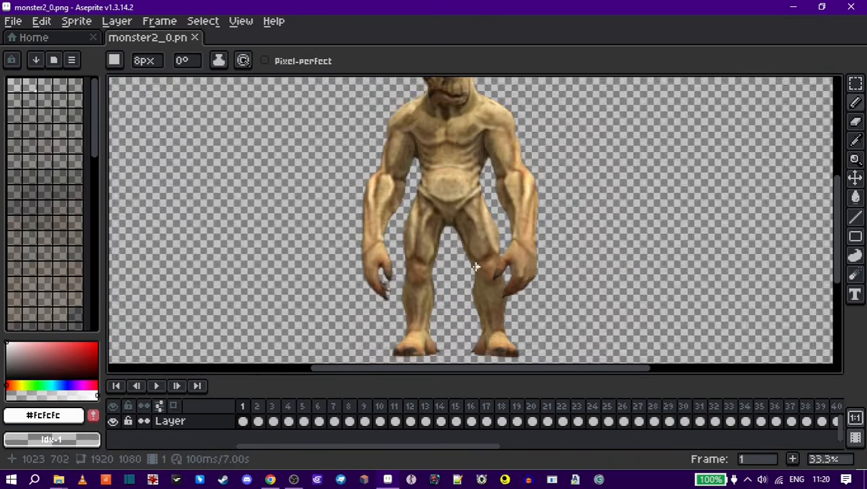
{"action": "scroll", "coordinate": [477, 267], "scroll_direction": "down", "scroll_amount": 2}
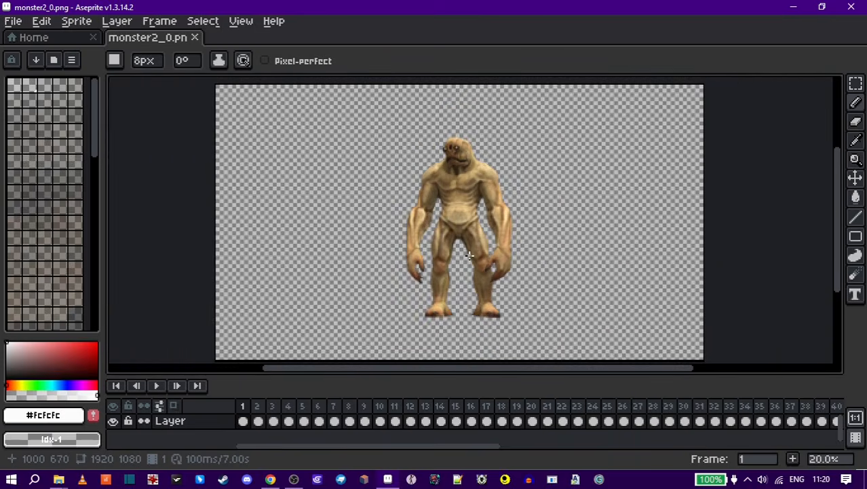
{"action": "key", "text": "Right"}
{"action": "key", "text": "Right"}
{"action": "key", "text": "Right"}
{"action": "key", "text": "Right"}
{"action": "key", "text": "Right"}
{"action": "key", "text": "Right"}
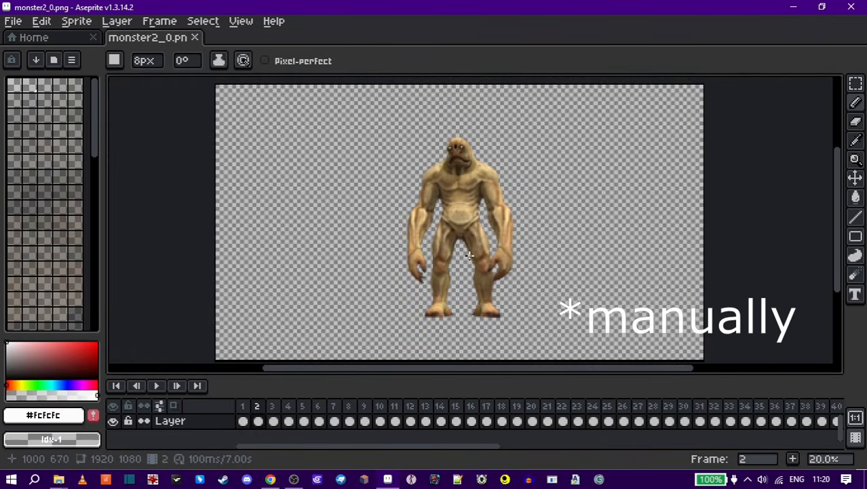
{"action": "key", "text": "Right"}
{"action": "key", "text": "Right"}
{"action": "key", "text": "Right"}
{"action": "key", "text": "Right"}
{"action": "key", "text": "Right"}
{"action": "key", "text": "Right"}
{"action": "key", "text": "Right"}
{"action": "key", "text": "Right"}
{"action": "key", "text": "Right"}
{"action": "key", "text": "Right"}
{"action": "key", "text": "Right"}
{"action": "key", "text": "Right"}
{"action": "key", "text": "Right"}
{"action": "key", "text": "Right"}
{"action": "key", "text": "Right"}
{"action": "key", "text": "Right"}
{"action": "key", "text": "Right"}
{"action": "key", "text": "Right"}
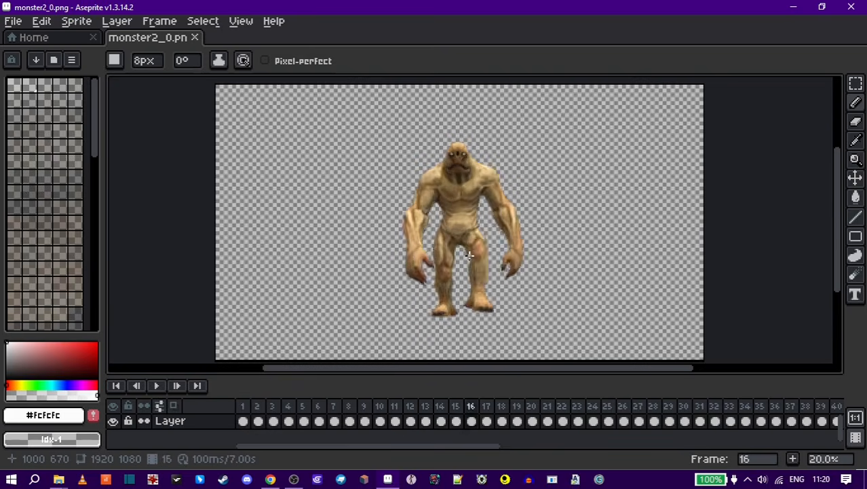
Step: Advance through the monster animation to frame 34 and examine how far the widest poses reach within the full canvas
{"action": "key", "text": "Right"}
{"action": "key", "text": "Right"}
{"action": "key", "text": "Right"}
{"action": "key", "text": "Right"}
{"action": "key", "text": "Right"}
{"action": "key", "text": "Right"}
{"action": "key", "text": "Right"}
{"action": "key", "text": "Right"}
{"action": "key", "text": "Right"}
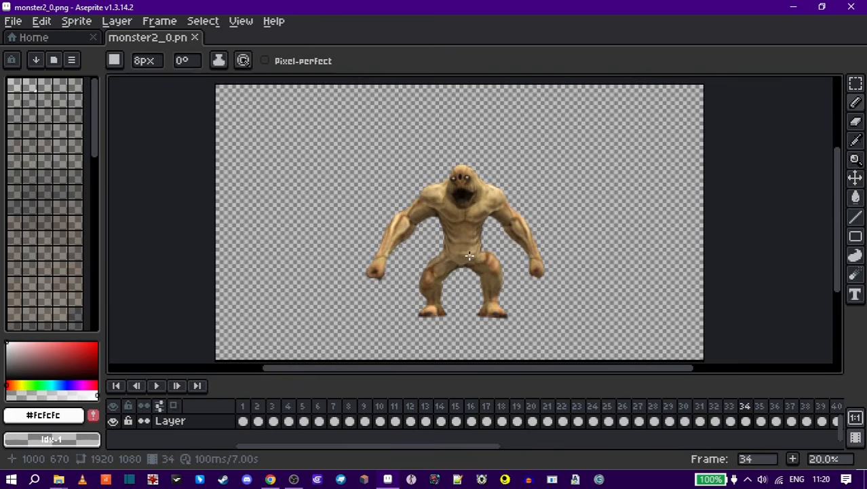
{"action": "scroll", "coordinate": [466, 260], "scroll_direction": "up", "scroll_amount": 1}
{"action": "scroll", "coordinate": [466, 260], "scroll_direction": "up", "scroll_amount": 1}
{"action": "scroll", "coordinate": [306, 263], "scroll_direction": "down", "scroll_amount": 4}
{"action": "left_click_drag", "start_coordinate": [315, 262], "coordinate": [429, 256]}
{"action": "scroll", "coordinate": [429, 258], "scroll_direction": "up", "scroll_amount": 1}
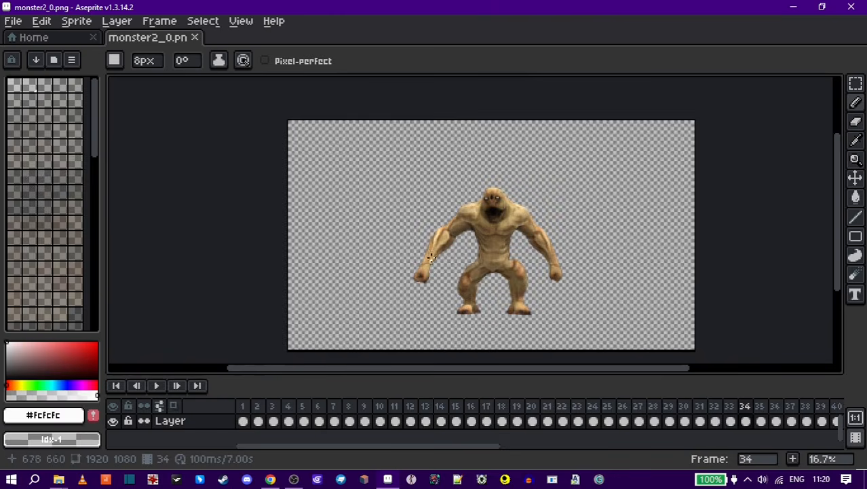
Step: Return to frame 1 and trim the sprite's empty canvas around the monster
{"action": "left_click", "coordinate": [249, 406]}
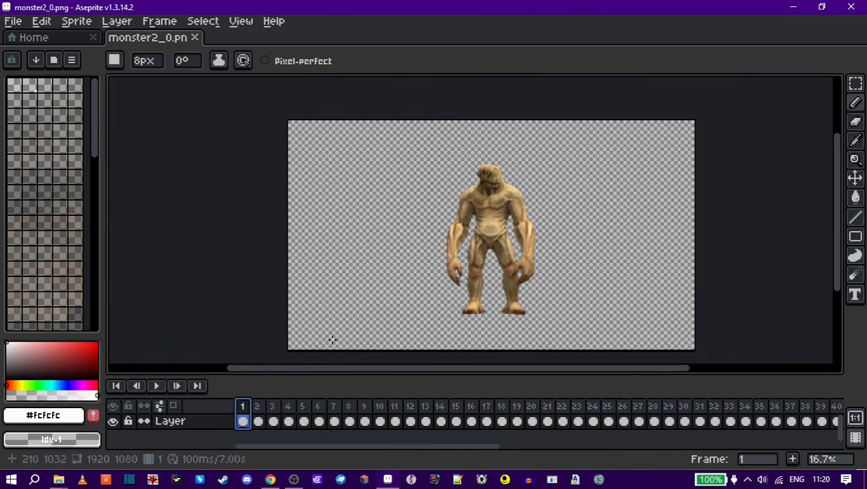
{"action": "left_click", "coordinate": [85, 26]}
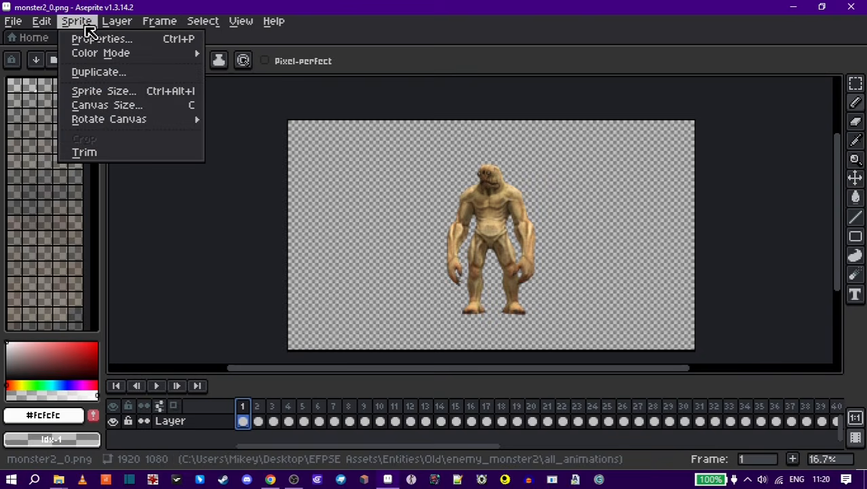
{"action": "left_click", "coordinate": [88, 153]}
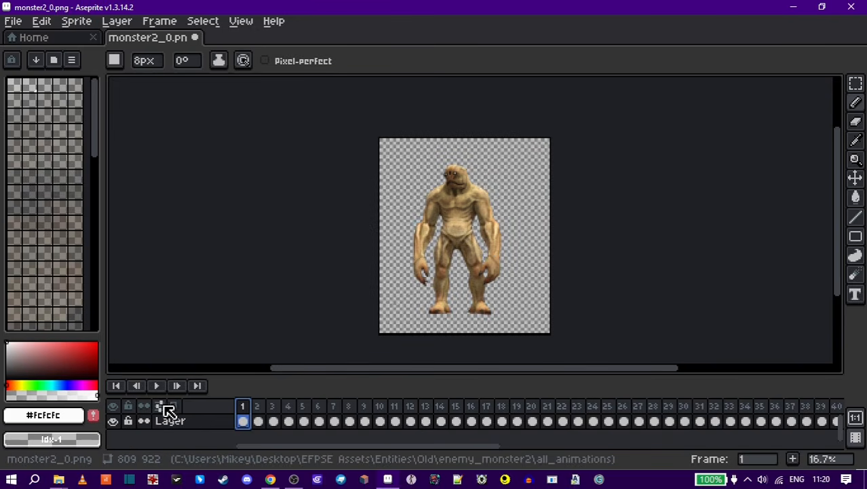
Step: Play the trimmed monster animation to check that the figure fits the canvas in every frame, and stop playback
{"action": "left_click", "coordinate": [156, 385]}
{"action": "scroll", "coordinate": [605, 287], "scroll_direction": "up", "scroll_amount": 1}
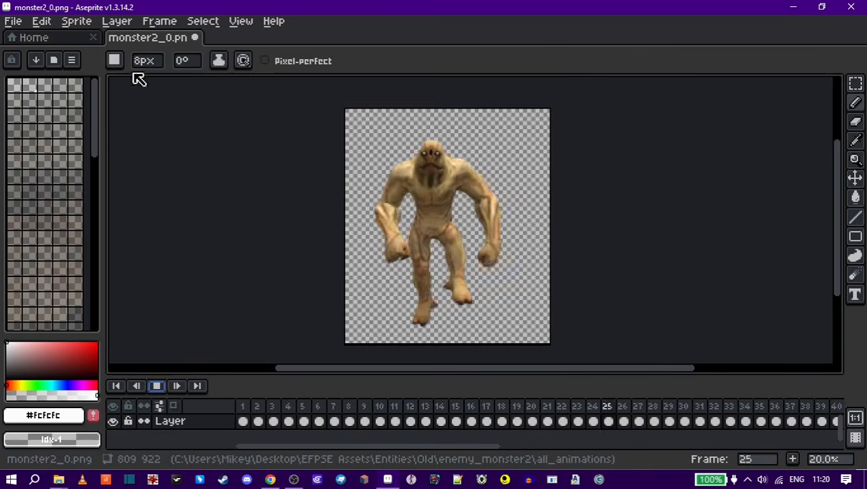
{"action": "left_click", "coordinate": [157, 386]}
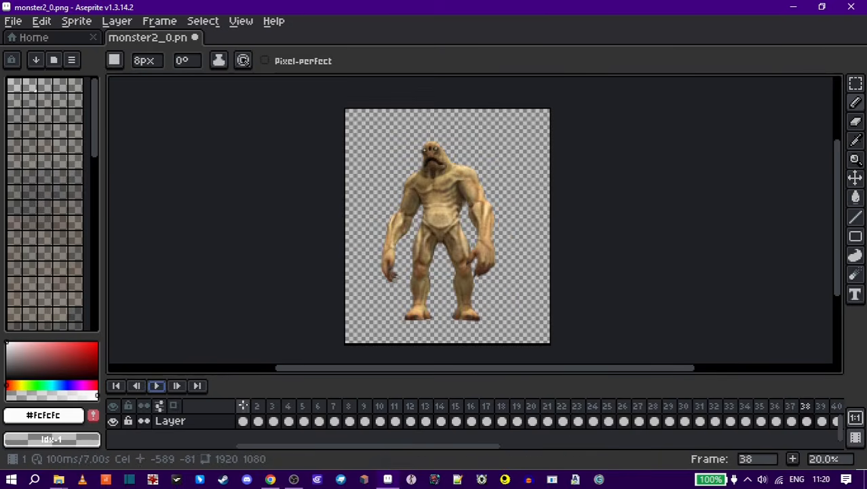
Step: Export all animation frames as a PNG sequence starting at monster2_0 into the trimmedcanvas folder
{"action": "left_click", "coordinate": [13, 21]}
{"action": "mouse_move", "coordinate": [58, 152]}
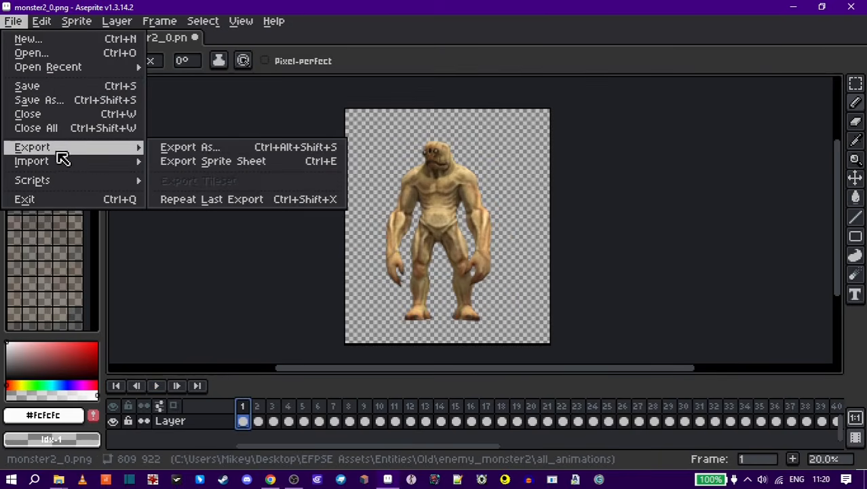
{"action": "left_click", "coordinate": [180, 147]}
{"action": "left_click", "coordinate": [289, 48]}
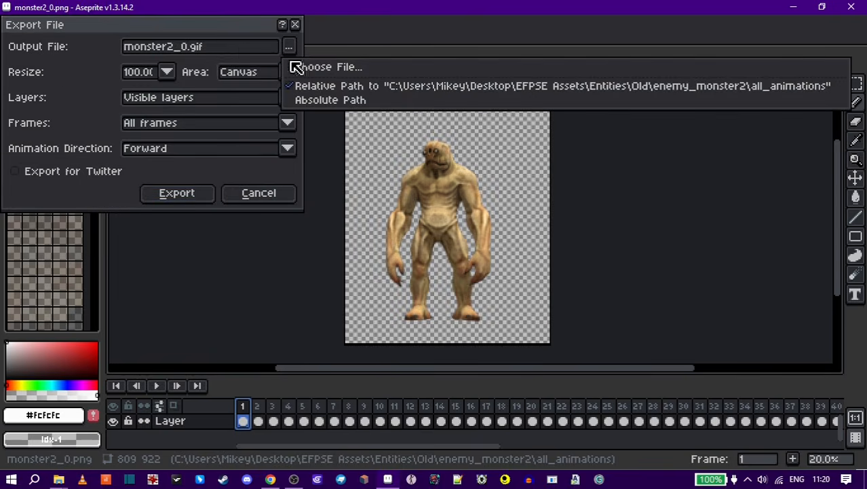
{"action": "left_click", "coordinate": [320, 67]}
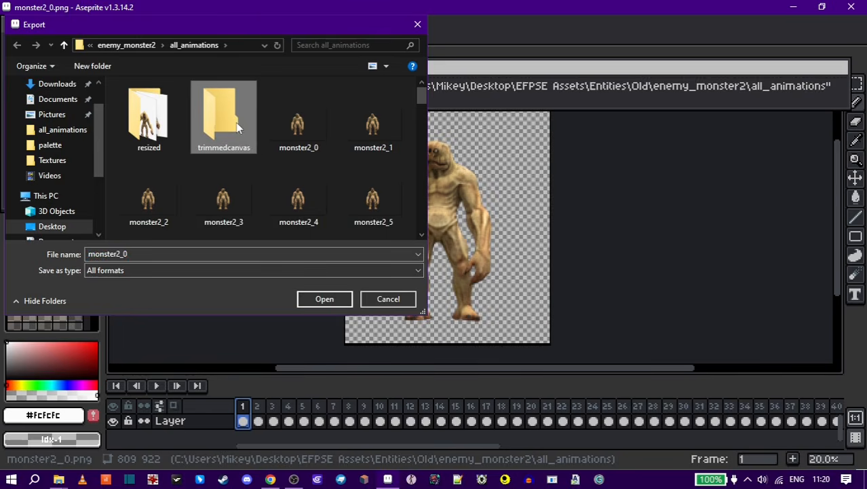
{"action": "double_click", "coordinate": [224, 119]}
{"action": "left_click", "coordinate": [129, 270]}
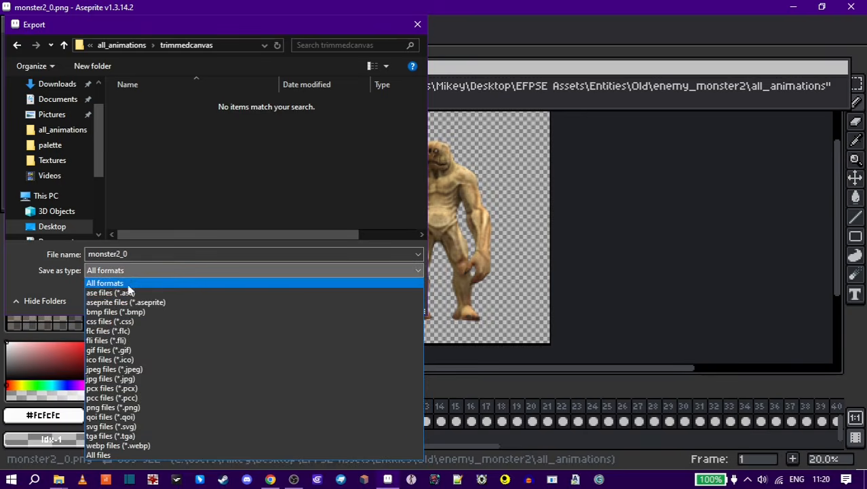
{"action": "left_click", "coordinate": [106, 409]}
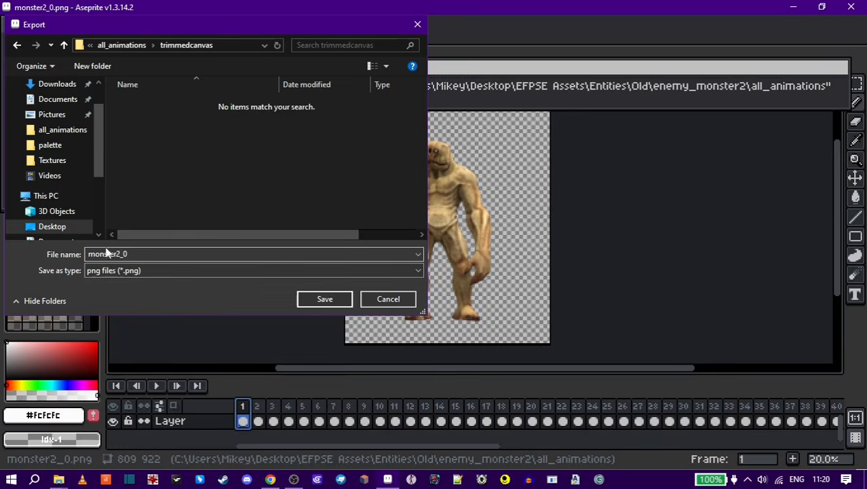
{"action": "left_click", "coordinate": [321, 300]}
{"action": "left_click", "coordinate": [177, 193]}
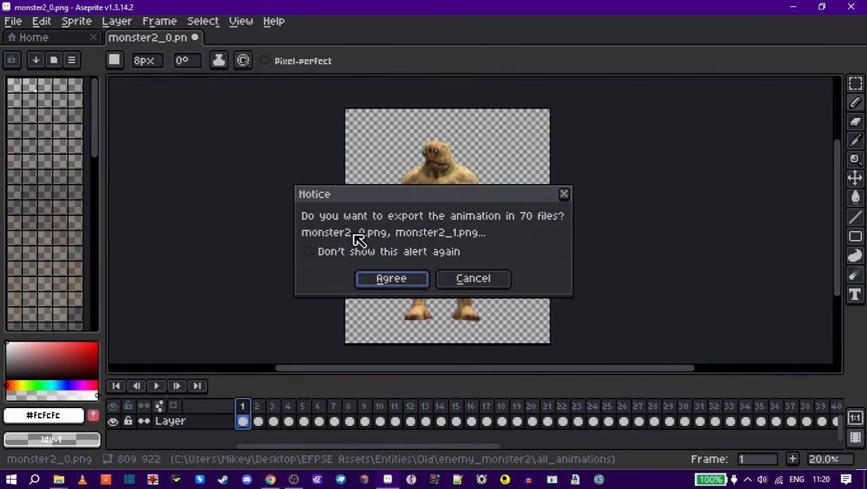
{"action": "left_click", "coordinate": [416, 281]}
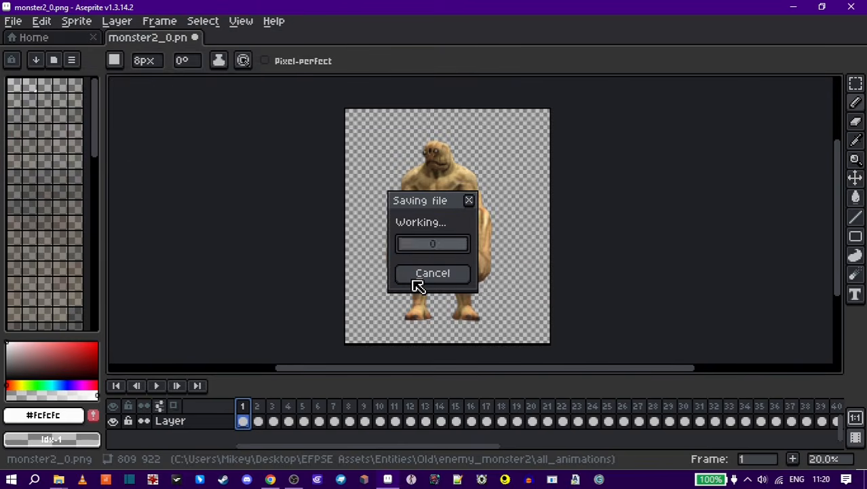
Step: Close Aseprite without saving the sprite and open the trimmedcanvas folder in the file manager
{"action": "left_click", "coordinate": [851, 7]}
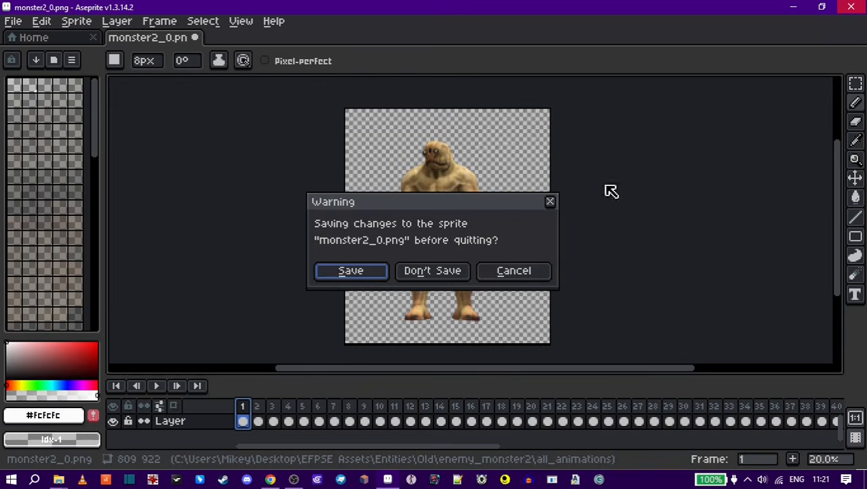
{"action": "left_click", "coordinate": [435, 275]}
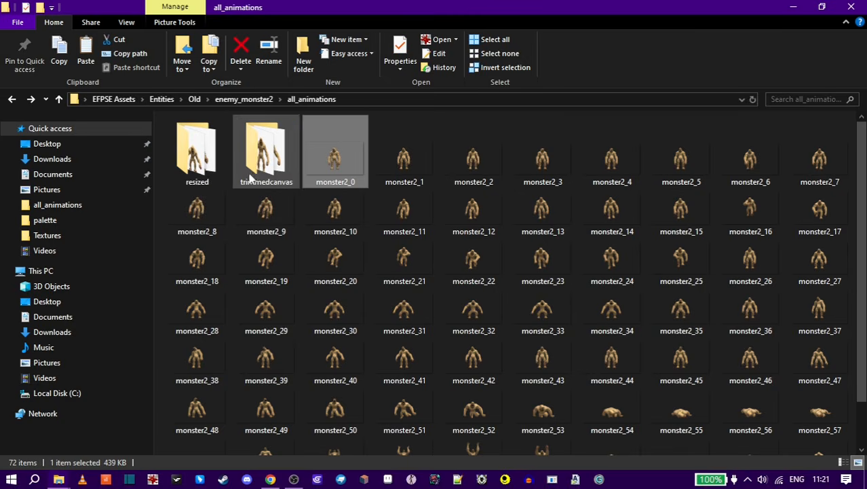
{"action": "double_click", "coordinate": [253, 175]}
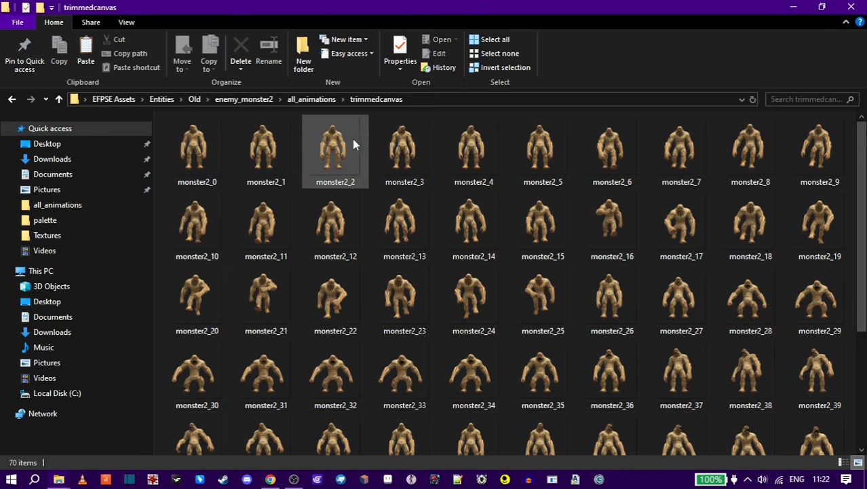
Step: Start SLK_img2pixel, minimize it, and create a new folder named SLK inside the trimmedcanvas folder
{"action": "left_click", "coordinate": [199, 153]}
{"action": "left_click", "coordinate": [551, 480]}
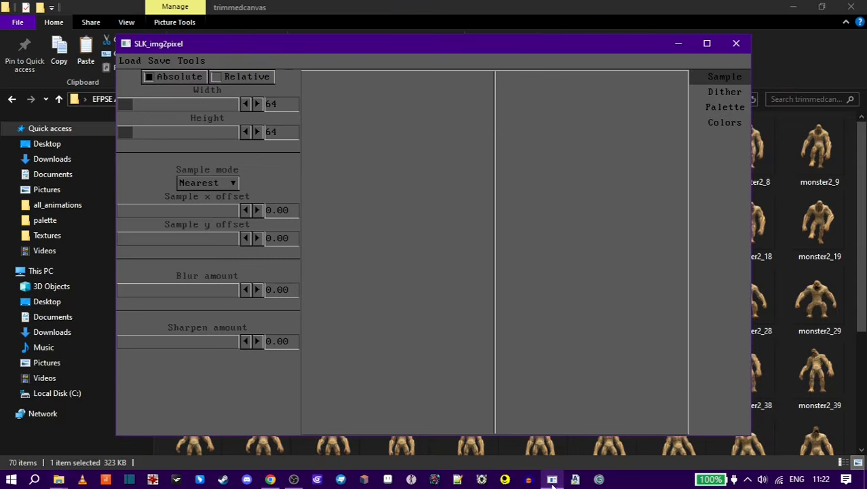
{"action": "left_click", "coordinate": [679, 44]}
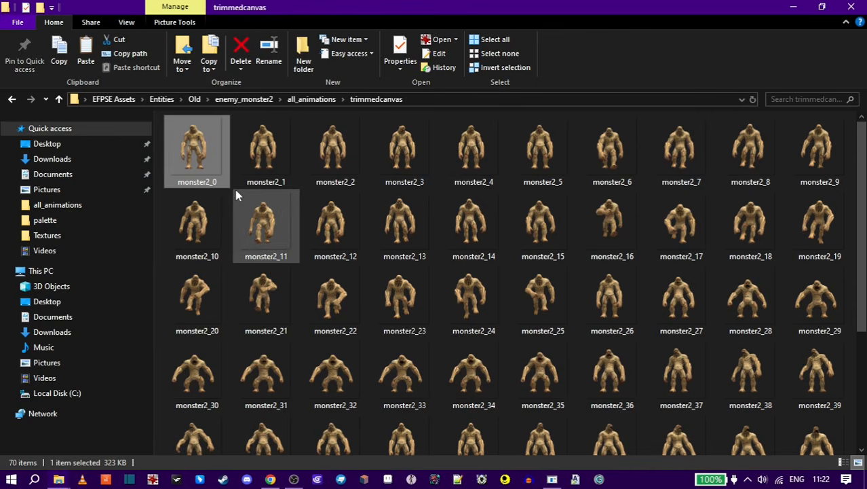
{"action": "right_click", "coordinate": [236, 191]}
{"action": "mouse_move", "coordinate": [312, 345]}
{"action": "left_click", "coordinate": [412, 343]}
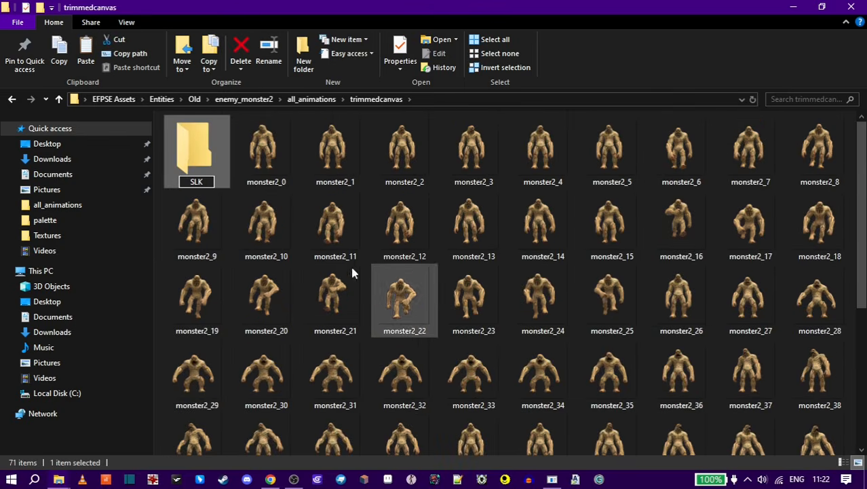
Step: Load the trimmed monster2_0 image into SLK_img2pixel and maximize its window
{"action": "left_click", "coordinate": [268, 184]}
{"action": "left_click_drag", "start_coordinate": [248, 155], "coordinate": [495, 227]}
{"action": "left_click", "coordinate": [707, 43]}
Step: Examine the 64 by 64 pixel conversion of the monster in the preview from several zoom levels
{"action": "left_click_drag", "start_coordinate": [438, 181], "coordinate": [456, 237]}
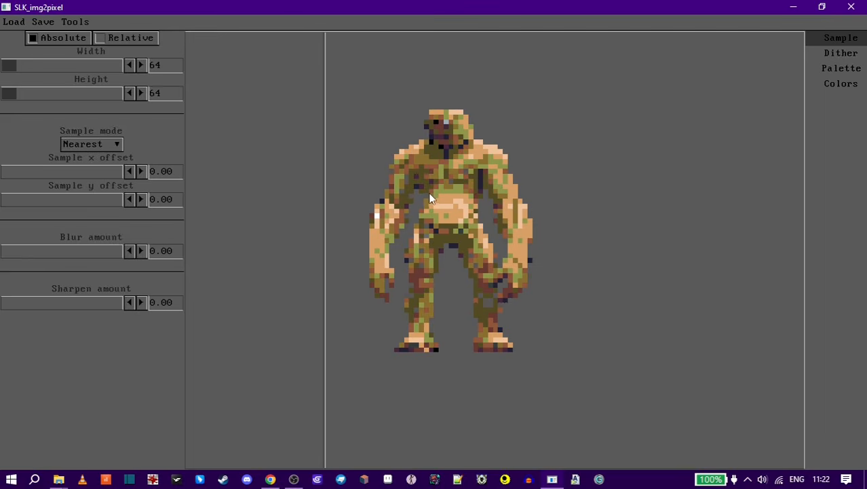
{"action": "left_click_drag", "start_coordinate": [465, 197], "coordinate": [496, 210]}
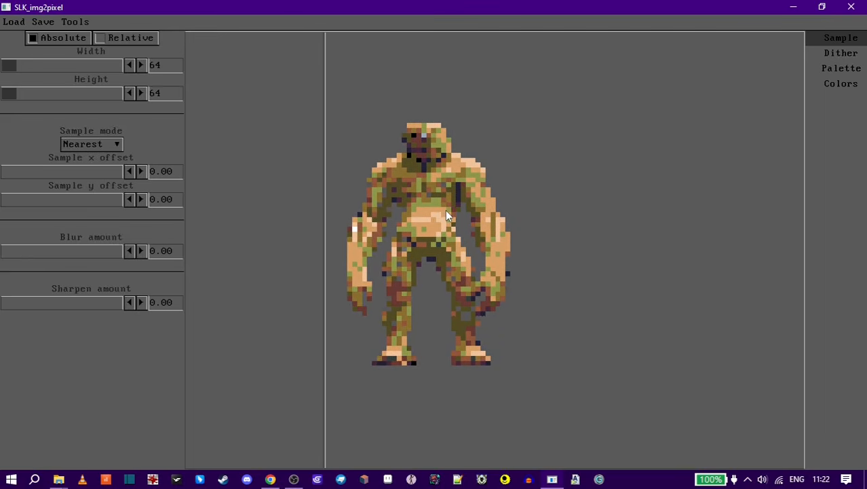
{"action": "scroll", "coordinate": [445, 210], "scroll_direction": "down", "scroll_amount": 2}
{"action": "scroll", "coordinate": [446, 211], "scroll_direction": "up", "scroll_amount": 1}
{"action": "scroll", "coordinate": [446, 212], "scroll_direction": "down", "scroll_amount": 3}
{"action": "scroll", "coordinate": [443, 218], "scroll_direction": "up", "scroll_amount": 6}
{"action": "mouse_move", "coordinate": [436, 211]}
{"action": "left_mouse_down"}
{"action": "mouse_move", "coordinate": [478, 208]}
{"action": "mouse_move", "coordinate": [419, 200]}
{"action": "mouse_move", "coordinate": [451, 216]}
{"action": "left_mouse_up"}
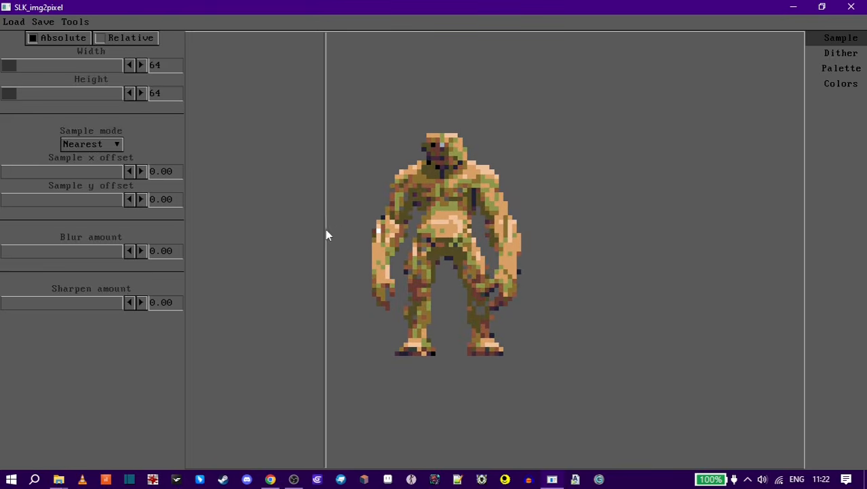
{"action": "left_click_drag", "start_coordinate": [326, 234], "coordinate": [370, 244]}
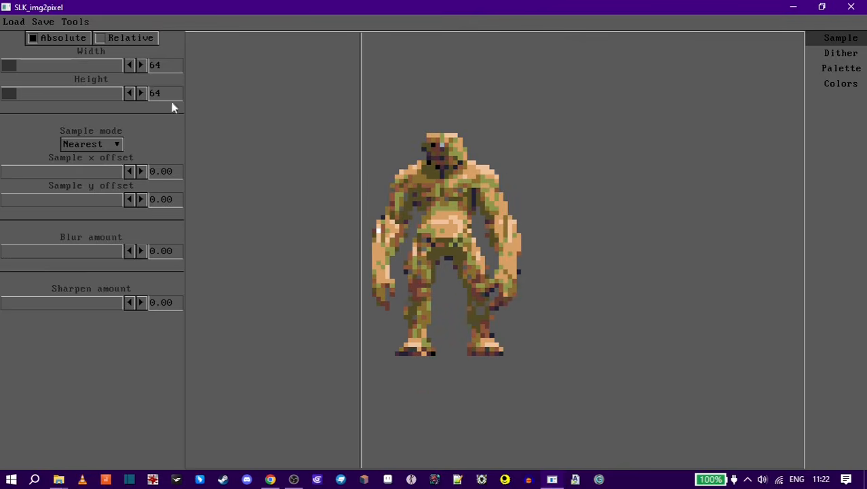
Step: Switch the output sizing to Relative and set Scale X and Scale Y to 3
{"action": "left_click", "coordinate": [134, 42]}
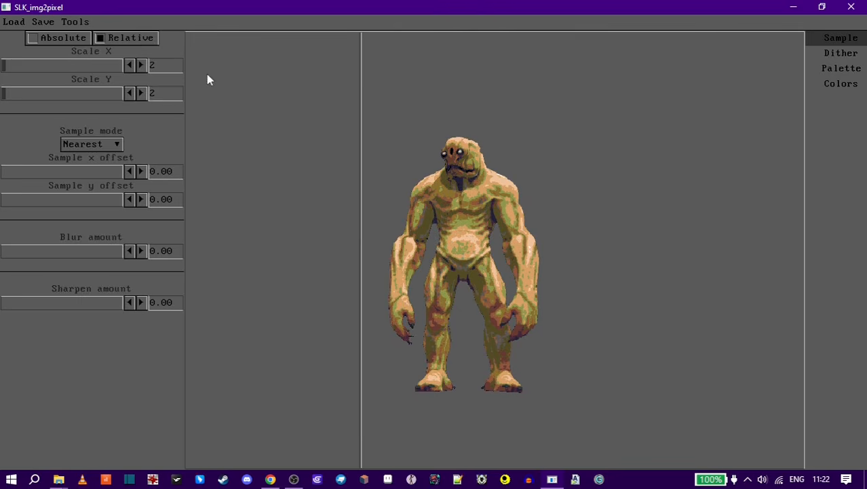
{"action": "left_click_drag", "start_coordinate": [360, 196], "coordinate": [365, 220]}
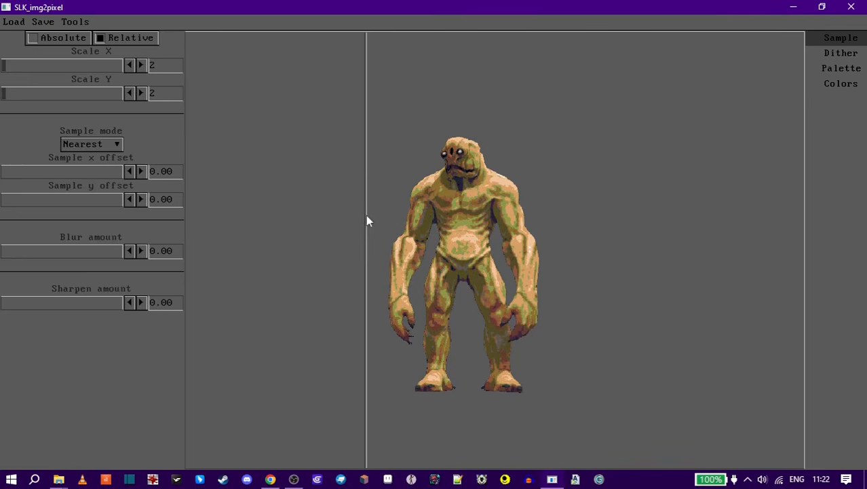
{"action": "left_click", "coordinate": [140, 64]}
{"action": "left_click", "coordinate": [140, 93]}
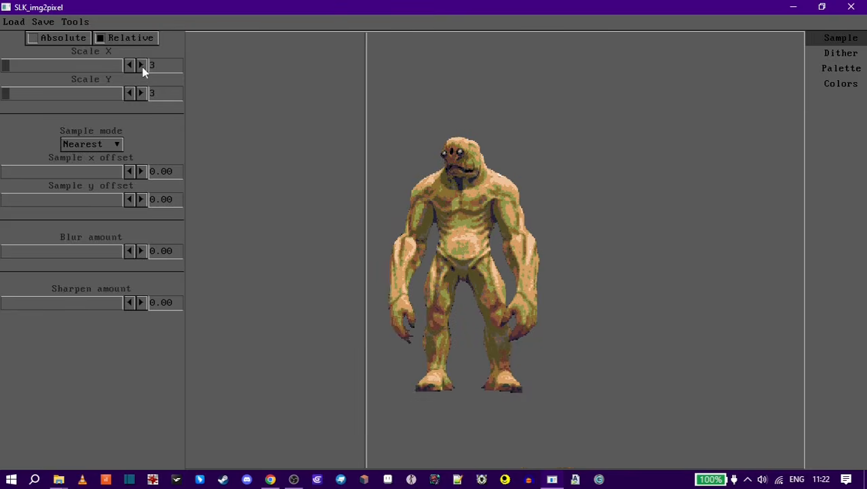
Step: Compare the original monster with its converted version up close across the split preview
{"action": "left_click_drag", "start_coordinate": [366, 224], "coordinate": [452, 224]}
{"action": "scroll", "coordinate": [429, 167], "scroll_direction": "up", "scroll_amount": 3}
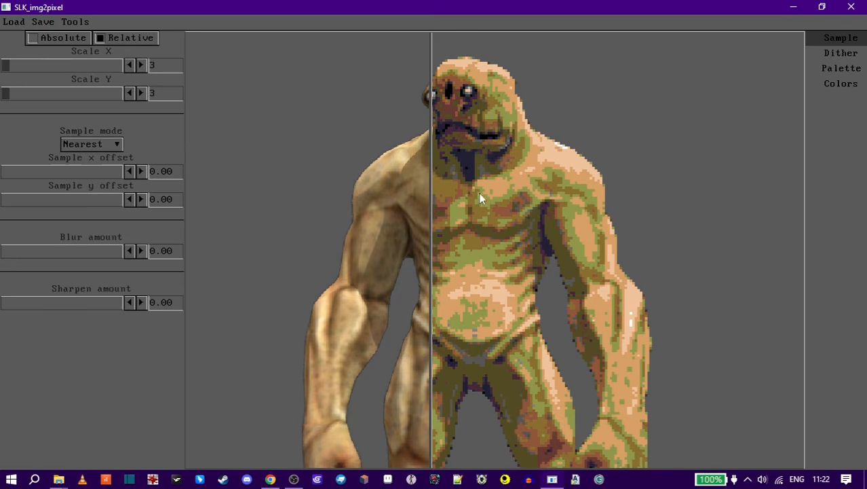
{"action": "left_click_drag", "start_coordinate": [479, 192], "coordinate": [215, 136]}
{"action": "left_click_drag", "start_coordinate": [411, 132], "coordinate": [462, 260]}
{"action": "scroll", "coordinate": [461, 259], "scroll_direction": "down", "scroll_amount": 3}
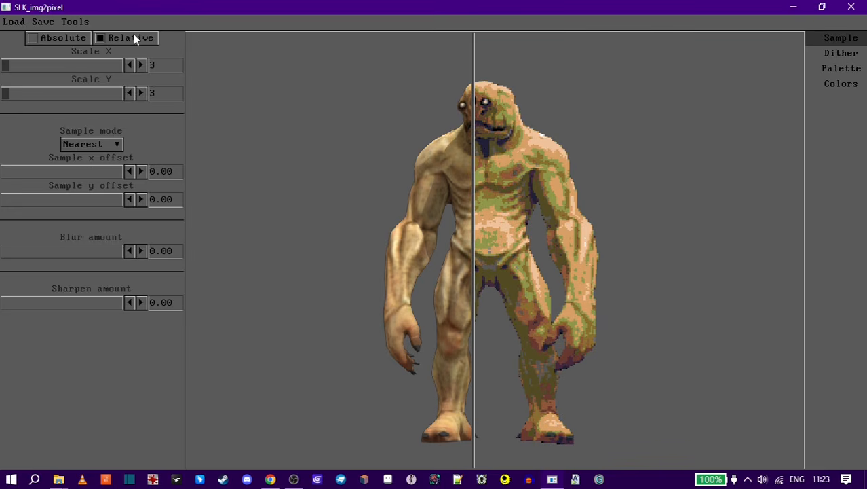
Step: Load the duel.pal palette and inspect the recolored monster across the split preview
{"action": "left_click", "coordinate": [10, 21]}
{"action": "left_click", "coordinate": [23, 68]}
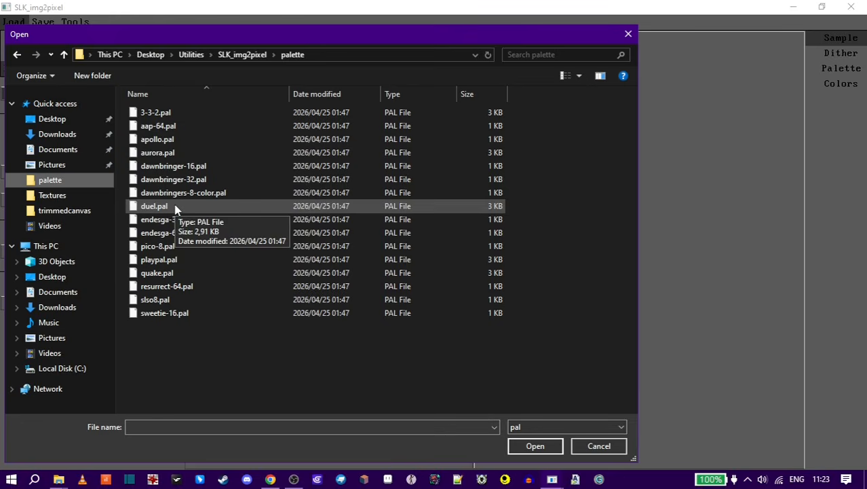
{"action": "left_click", "coordinate": [175, 207]}
{"action": "left_click", "coordinate": [535, 446]}
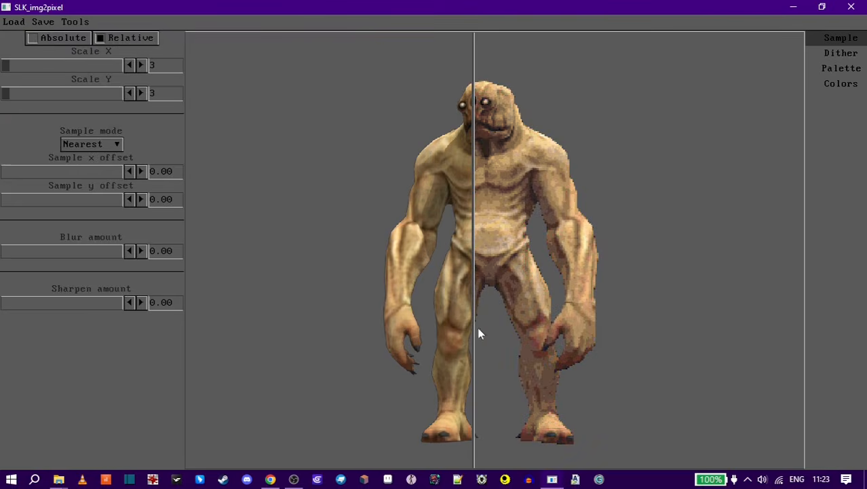
{"action": "left_click_drag", "start_coordinate": [503, 241], "coordinate": [358, 265]}
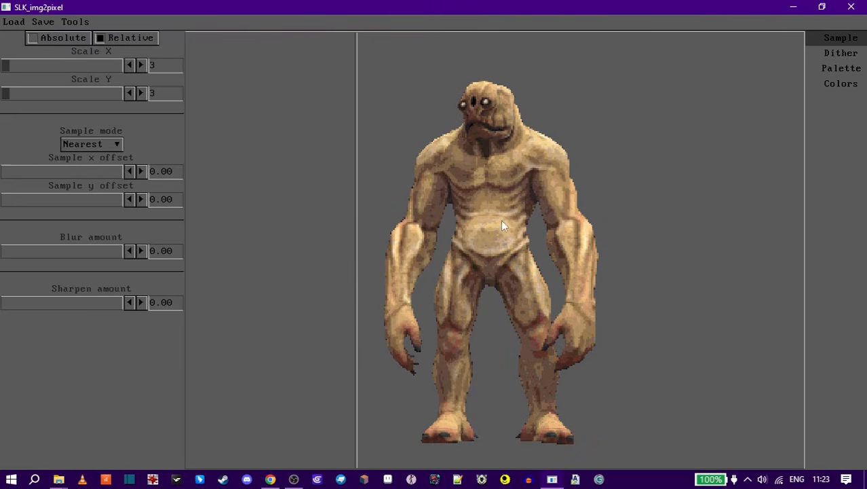
Step: Show the Dither settings, review the distance metric options, and examine the converted figure's edges up close
{"action": "left_click", "coordinate": [849, 55]}
{"action": "left_click", "coordinate": [125, 101]}
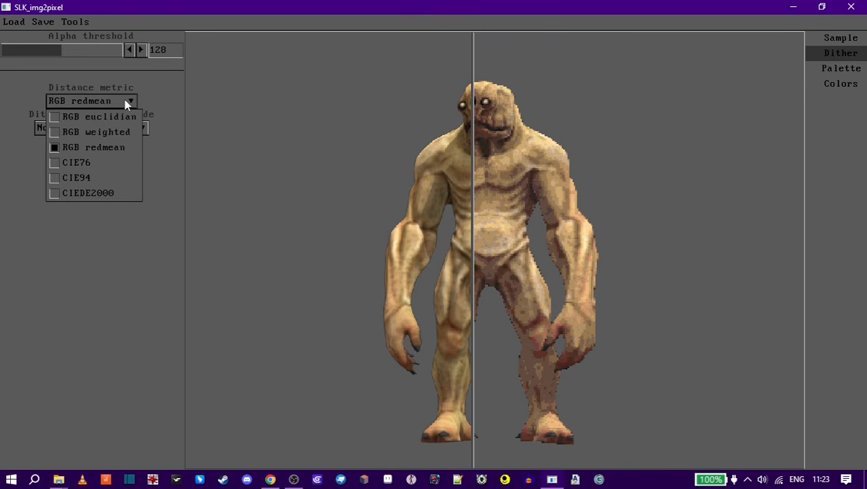
{"action": "left_click", "coordinate": [125, 102]}
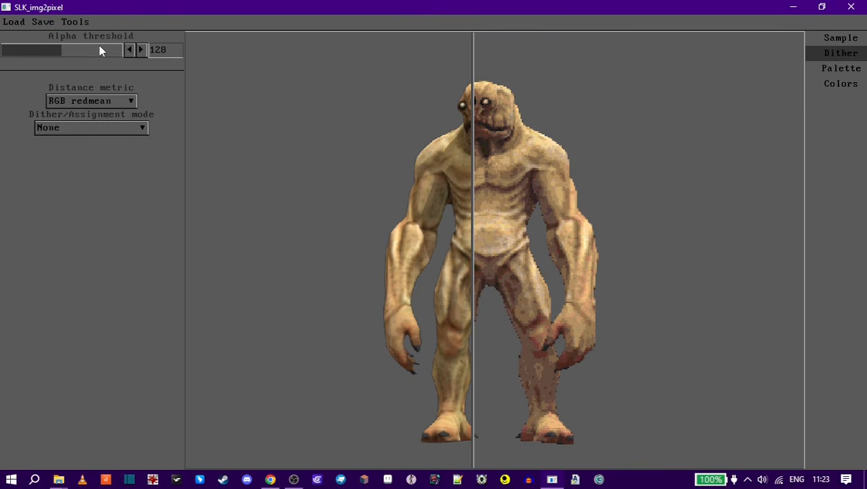
{"action": "scroll", "coordinate": [539, 291], "scroll_direction": "up", "scroll_amount": 6}
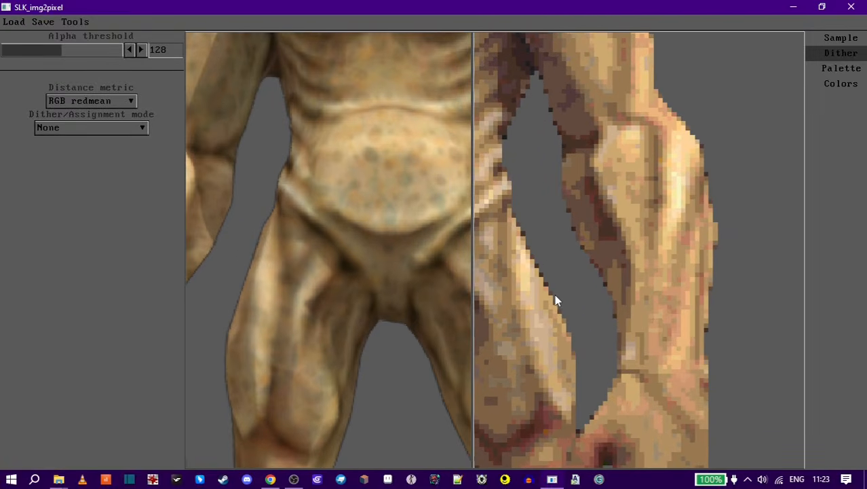
Step: Set the alpha threshold to 255 and check the monster's outline in the converted preview
{"action": "left_click_drag", "start_coordinate": [605, 326], "coordinate": [700, 178]}
{"action": "left_click_drag", "start_coordinate": [650, 382], "coordinate": [610, 338]}
{"action": "scroll", "coordinate": [600, 360], "scroll_direction": "down", "scroll_amount": 3}
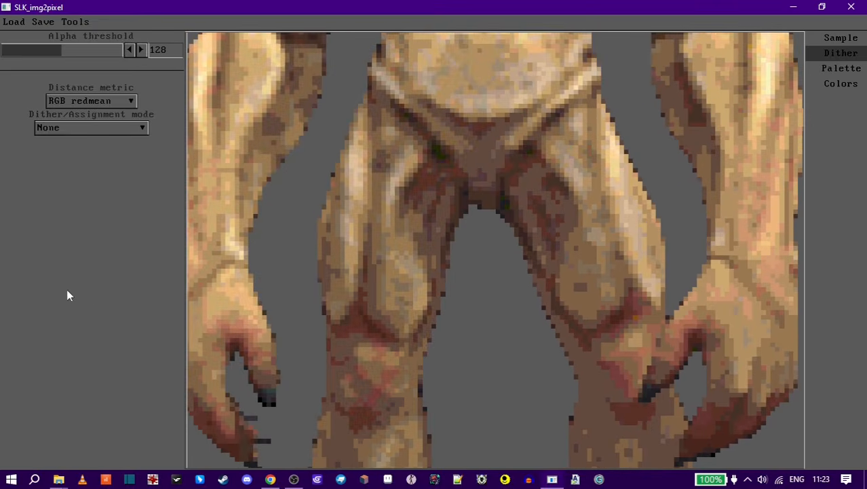
{"action": "scroll", "coordinate": [500, 222], "scroll_direction": "down", "scroll_amount": 3}
{"action": "scroll", "coordinate": [509, 195], "scroll_direction": "down", "scroll_amount": 2}
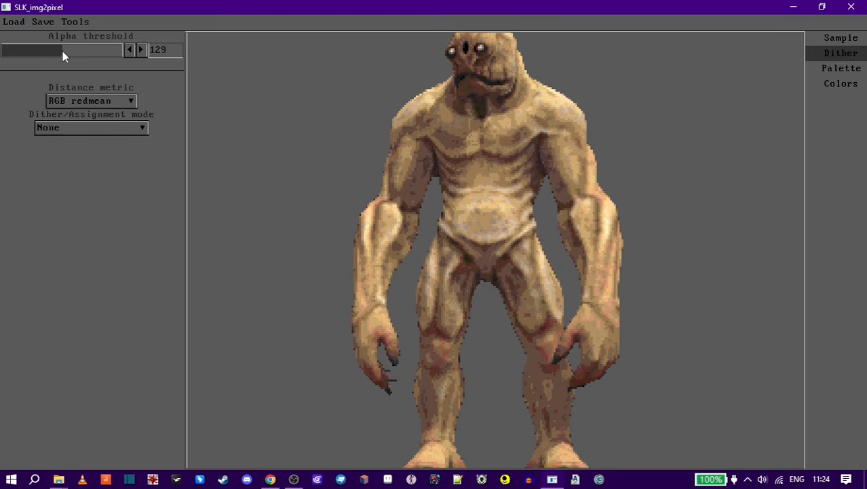
{"action": "left_click_drag", "start_coordinate": [62, 51], "coordinate": [123, 50]}
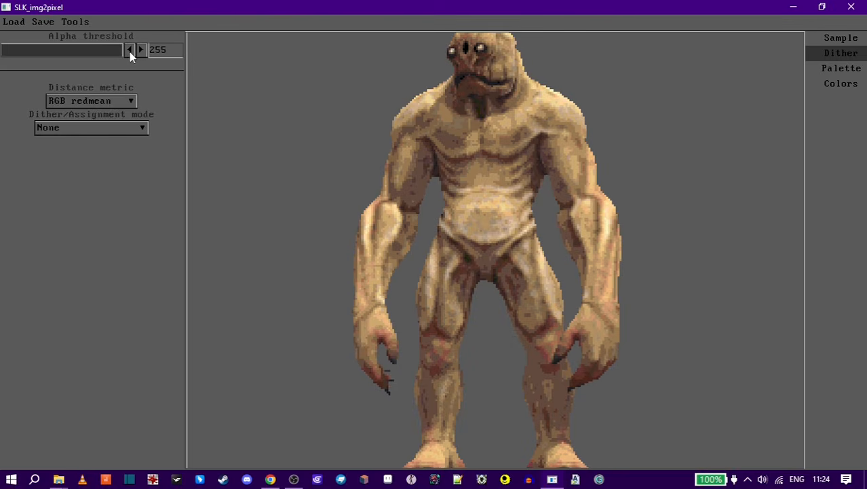
{"action": "left_click_drag", "start_coordinate": [186, 74], "coordinate": [234, 126]}
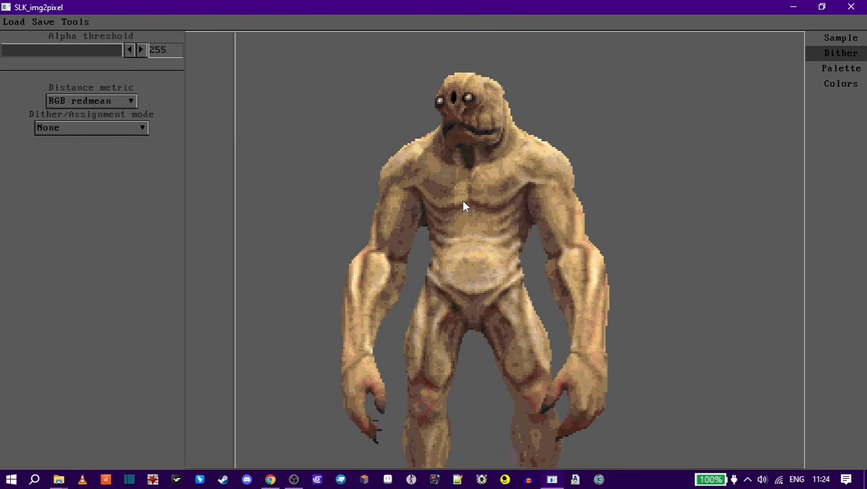
{"action": "scroll", "coordinate": [456, 145], "scroll_direction": "down", "scroll_amount": 3}
{"action": "scroll", "coordinate": [456, 145], "scroll_direction": "up", "scroll_amount": 1}
{"action": "scroll", "coordinate": [456, 148], "scroll_direction": "down", "scroll_amount": 3}
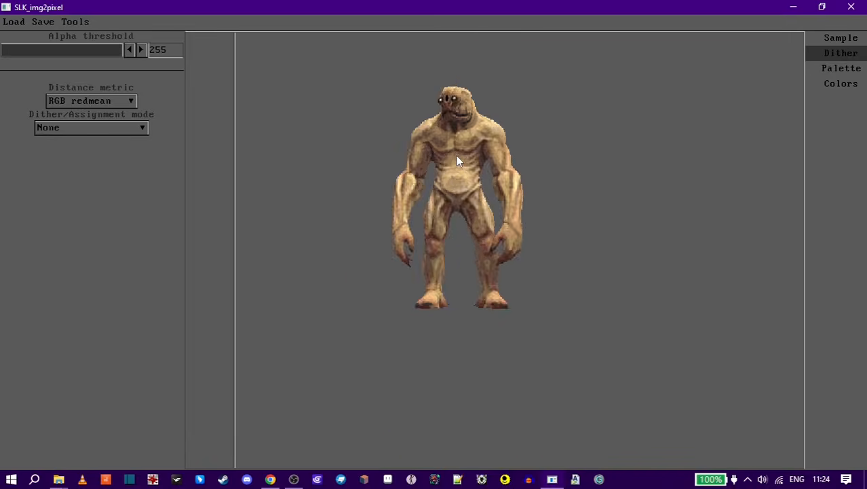
{"action": "scroll", "coordinate": [455, 155], "scroll_direction": "up", "scroll_amount": 4}
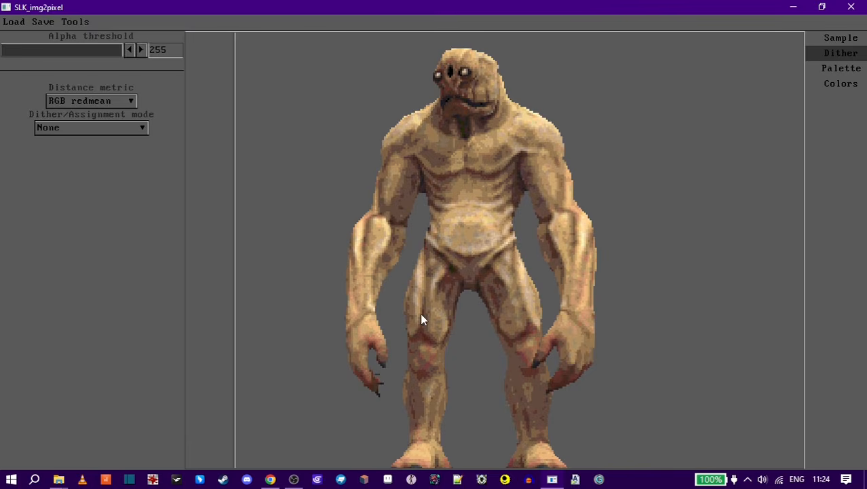
{"action": "left_click_drag", "start_coordinate": [434, 297], "coordinate": [430, 285]}
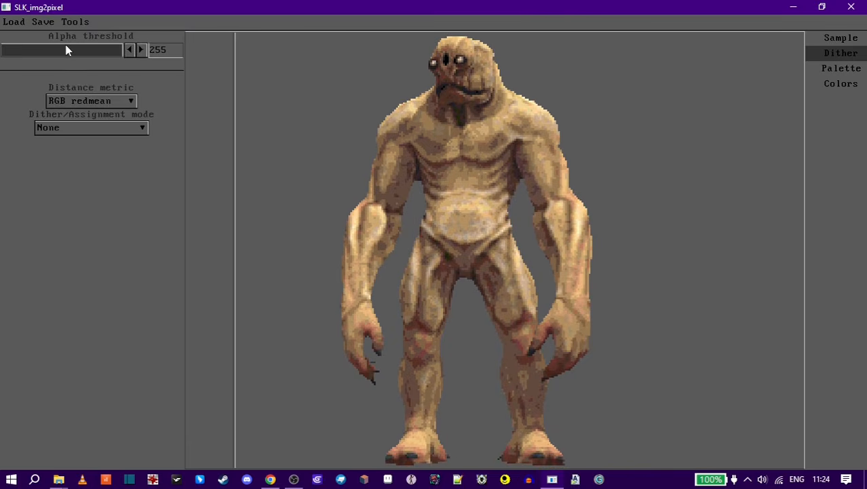
Step: Set the dither mode to Bayer 4x4 and inspect the monster's dithered skin, keeping the RGB redmean distance metric
{"action": "left_click", "coordinate": [106, 102]}
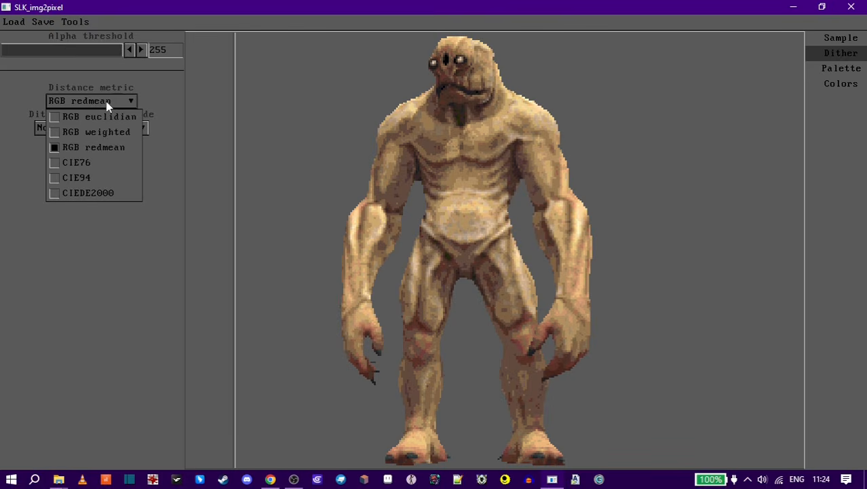
{"action": "left_click", "coordinate": [108, 99]}
{"action": "left_click", "coordinate": [95, 131]}
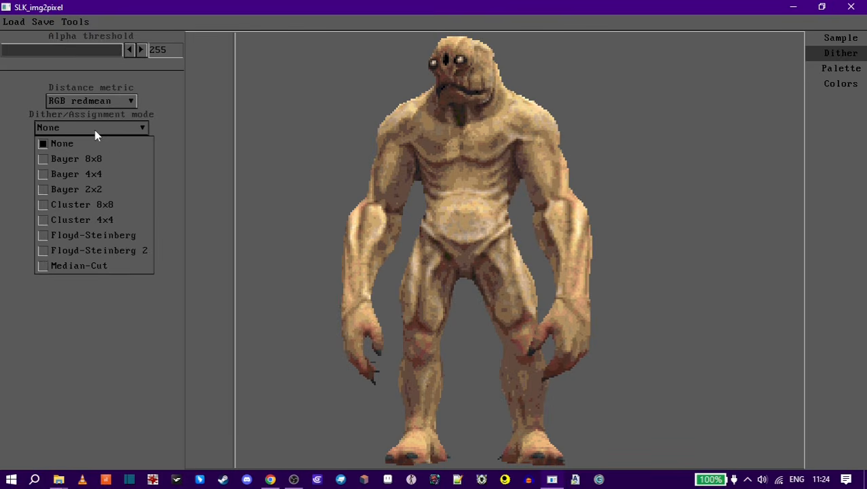
{"action": "left_click", "coordinate": [87, 173]}
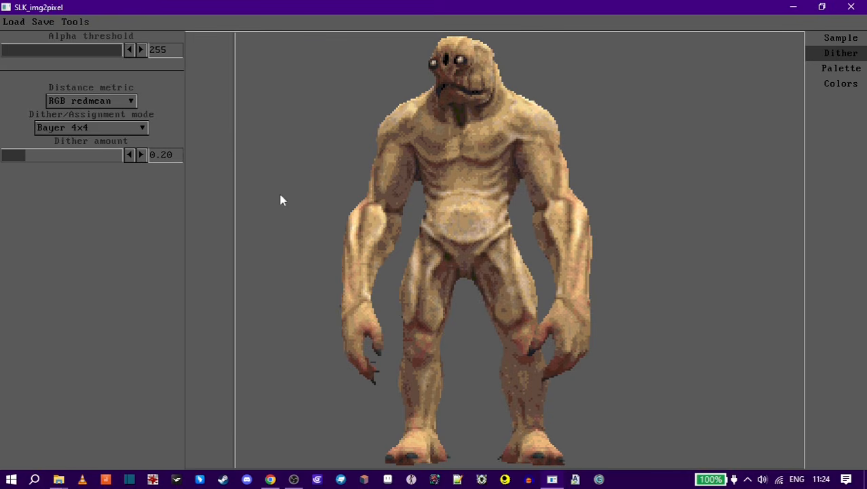
{"action": "scroll", "coordinate": [507, 178], "scroll_direction": "up", "scroll_amount": 1}
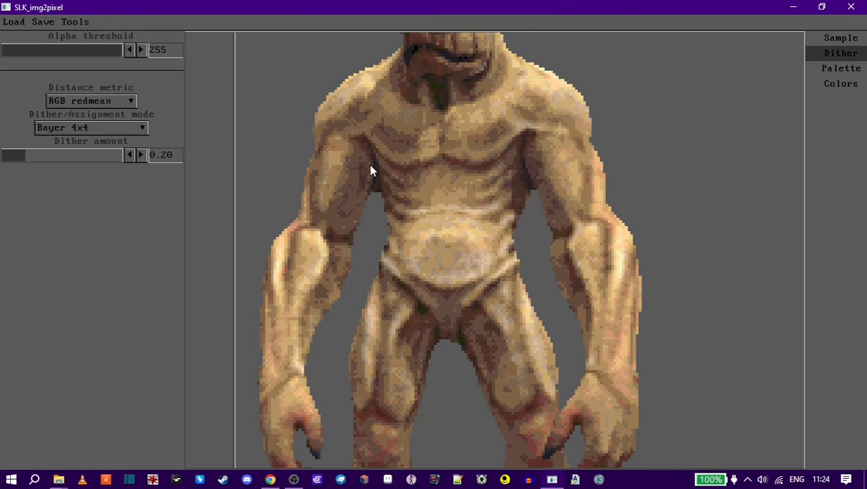
{"action": "scroll", "coordinate": [439, 251], "scroll_direction": "down", "scroll_amount": 1}
{"action": "scroll", "coordinate": [428, 271], "scroll_direction": "up", "scroll_amount": 1}
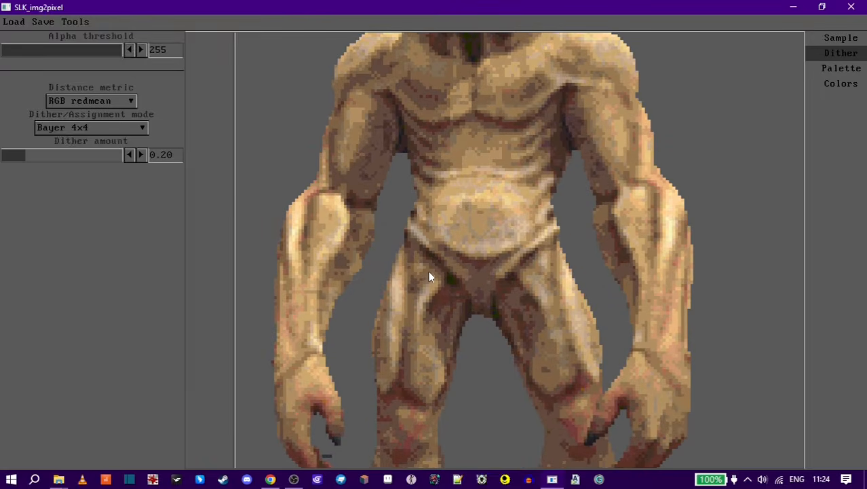
{"action": "scroll", "coordinate": [450, 266], "scroll_direction": "down", "scroll_amount": 2}
{"action": "scroll", "coordinate": [455, 270], "scroll_direction": "down", "scroll_amount": 1}
{"action": "left_click_drag", "start_coordinate": [459, 260], "coordinate": [461, 250]}
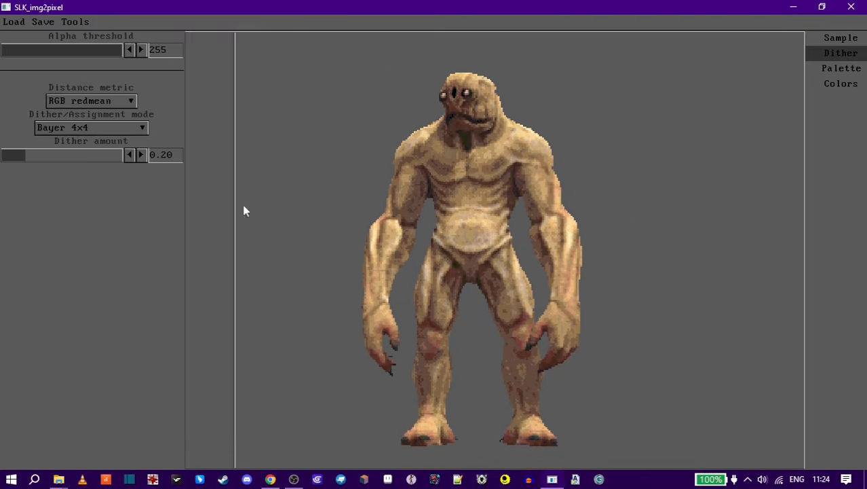
Step: Reduce the Bayer dither amount to 0.10 and check the monster up close
{"action": "left_click", "coordinate": [131, 156]}
{"action": "scroll", "coordinate": [446, 222], "scroll_direction": "up", "scroll_amount": 3}
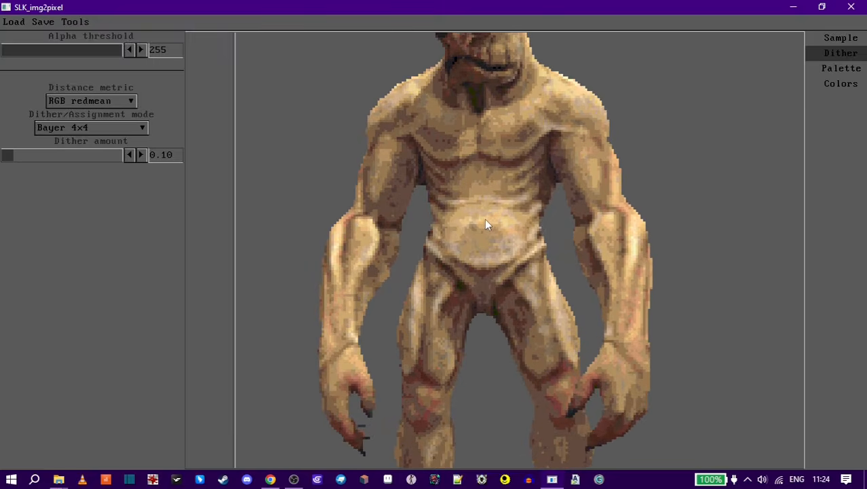
{"action": "scroll", "coordinate": [492, 227], "scroll_direction": "down", "scroll_amount": 3}
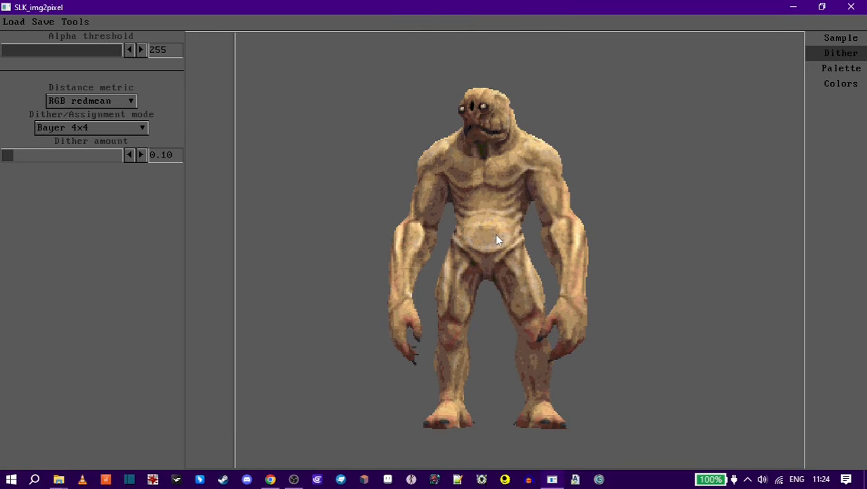
Step: Look over the palette, try a brightness of -0.10 in the color adjustments and return it to 0.00
{"action": "left_click", "coordinate": [842, 69]}
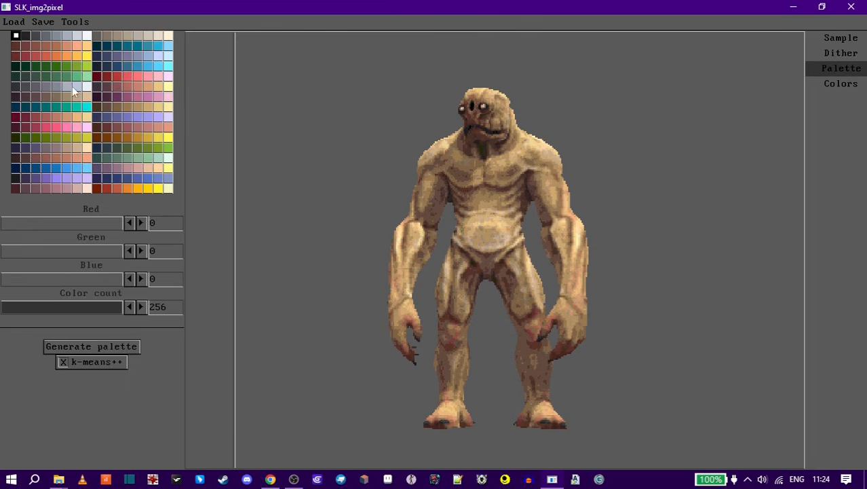
{"action": "left_click", "coordinate": [839, 84]}
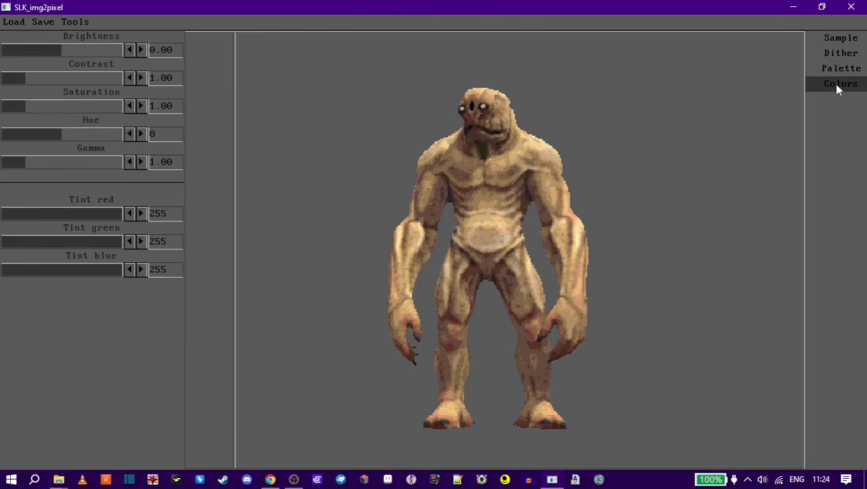
{"action": "left_click", "coordinate": [141, 50]}
{"action": "left_click", "coordinate": [130, 54]}
{"action": "left_click", "coordinate": [129, 54]}
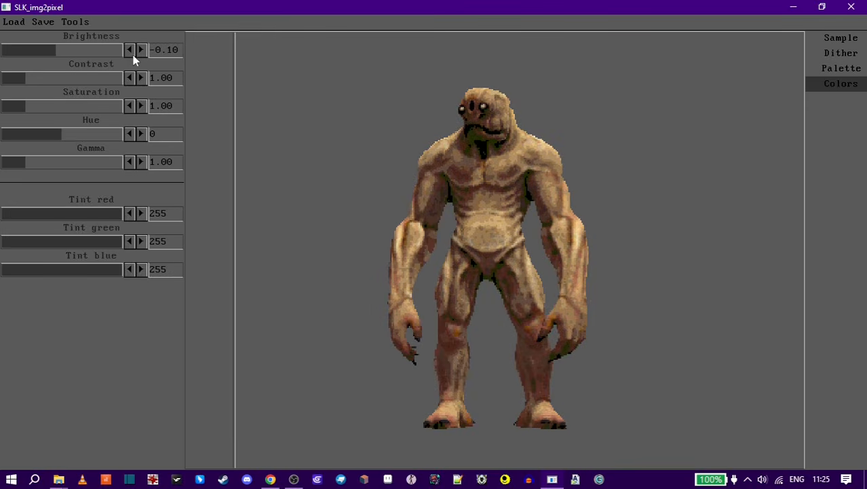
{"action": "left_click", "coordinate": [142, 53]}
Step: Set the monster's contrast to 1.10 and lower its saturation to 0.58
{"action": "left_click", "coordinate": [142, 79]}
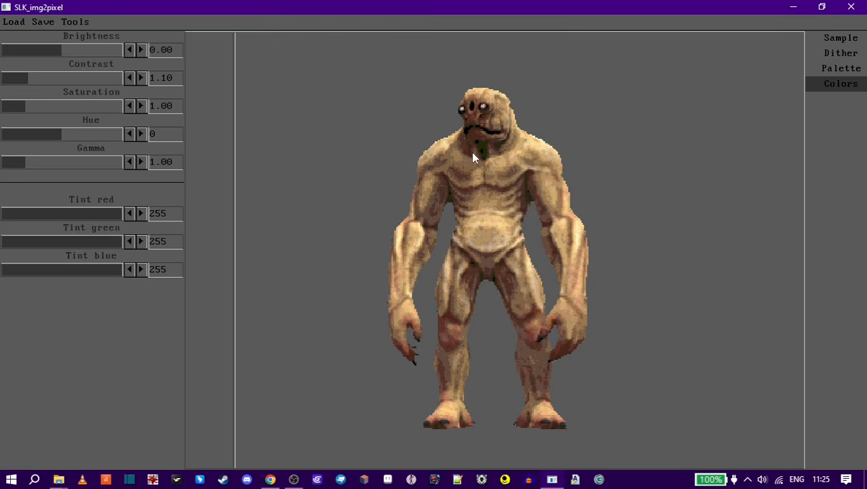
{"action": "left_click", "coordinate": [130, 105]}
{"action": "left_click", "coordinate": [130, 105]}
{"action": "left_click", "coordinate": [129, 105]}
{"action": "left_click", "coordinate": [132, 105]}
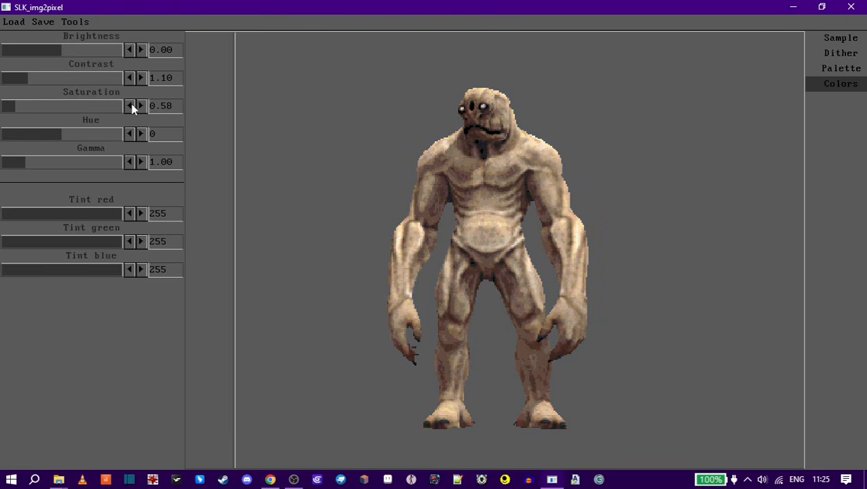
Step: Try shifting the monster's hue and adjust the split preview divider
{"action": "left_click_drag", "start_coordinate": [235, 224], "coordinate": [340, 238]}
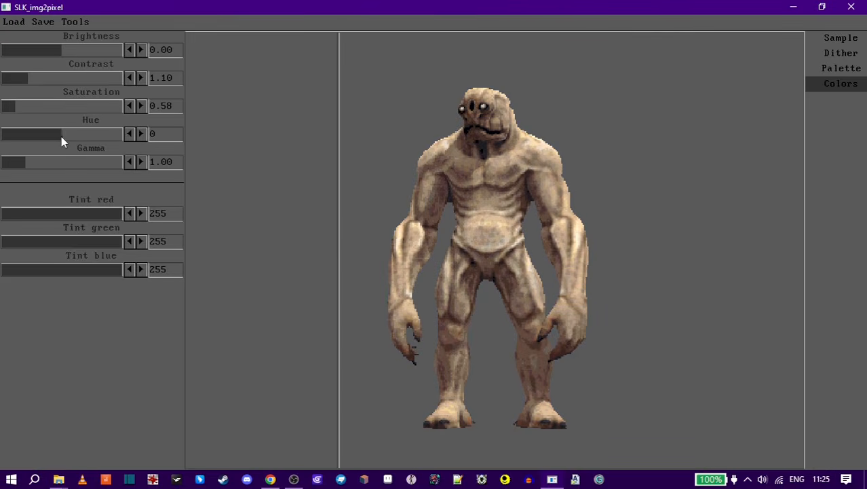
{"action": "left_click_drag", "start_coordinate": [63, 139], "coordinate": [6, 138]}
{"action": "left_click_drag", "start_coordinate": [322, 188], "coordinate": [343, 217]}
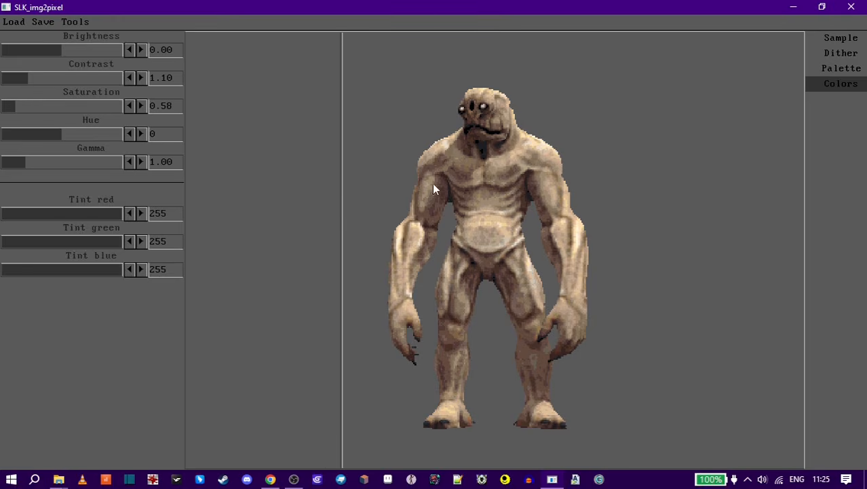
Step: Start batch processing with the trimmedcanvas folder inside all_animations as the input folder
{"action": "left_click", "coordinate": [76, 22]}
{"action": "left_click", "coordinate": [75, 38]}
{"action": "left_click", "coordinate": [290, 237]}
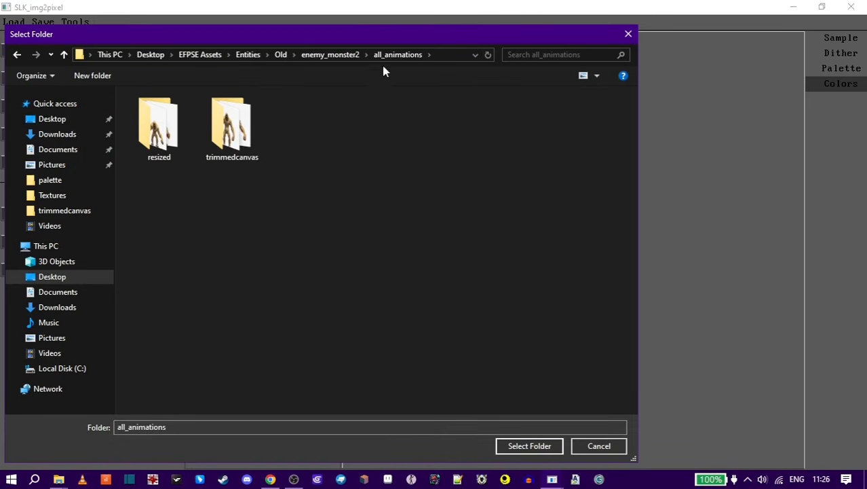
{"action": "left_click", "coordinate": [17, 54]}
{"action": "double_click", "coordinate": [155, 113]}
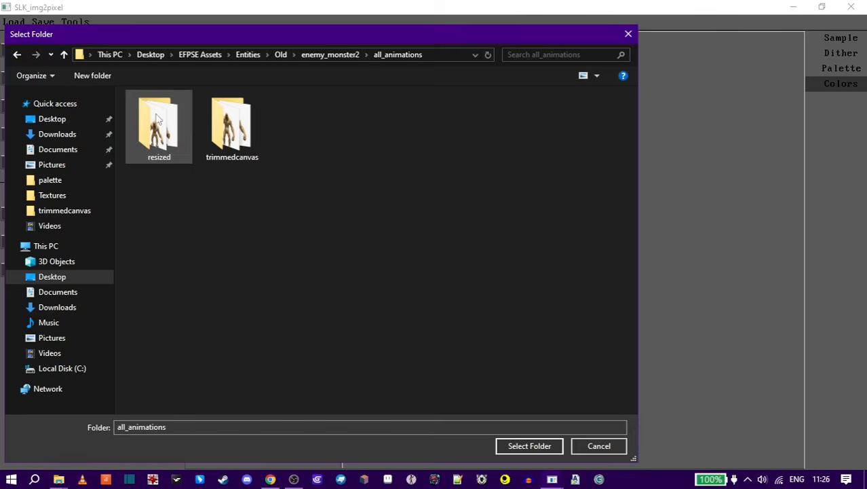
{"action": "double_click", "coordinate": [232, 132]}
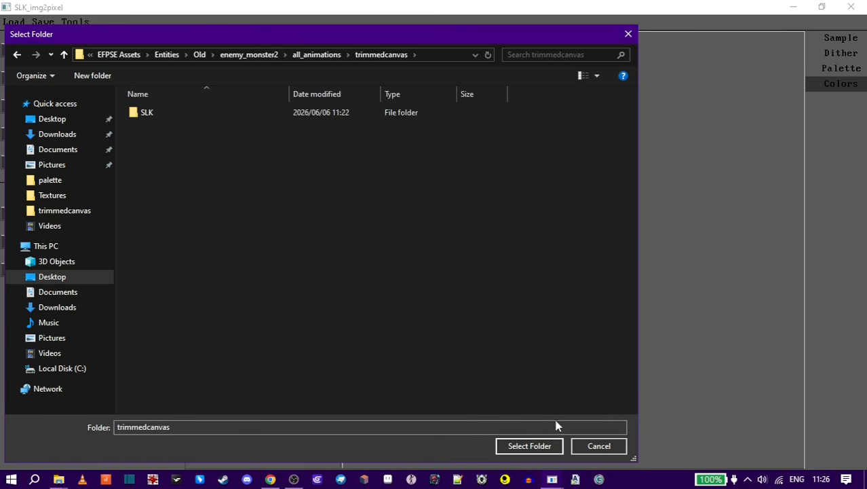
{"action": "left_click", "coordinate": [17, 54]}
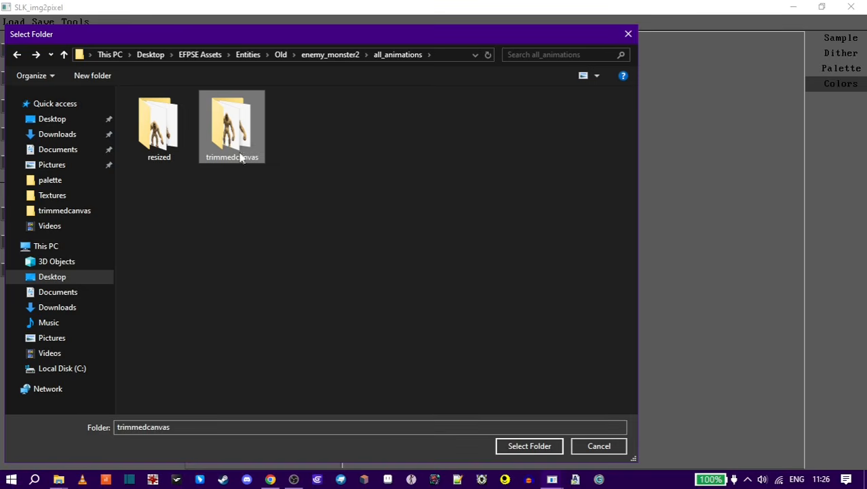
{"action": "left_click", "coordinate": [522, 447]}
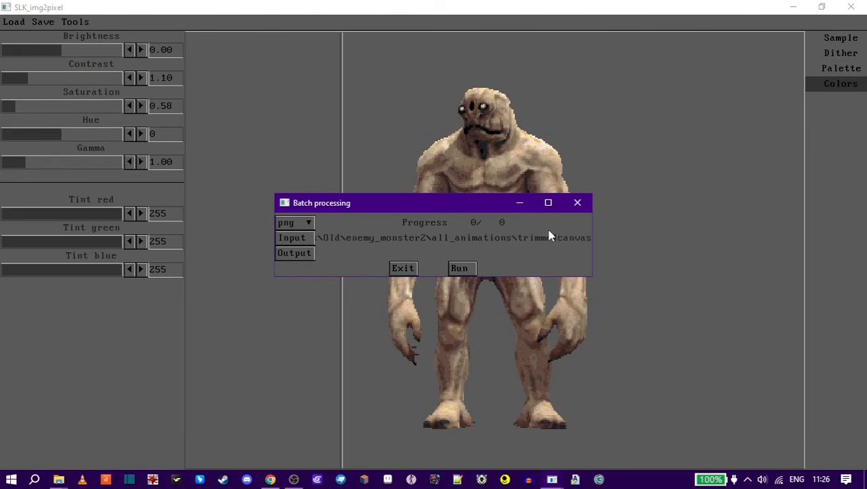
Step: Choose the SLK subfolder of trimmedcanvas as output, run the PNG batch conversion and exit batch processing
{"action": "left_click", "coordinate": [295, 254]}
{"action": "left_click", "coordinate": [137, 114]}
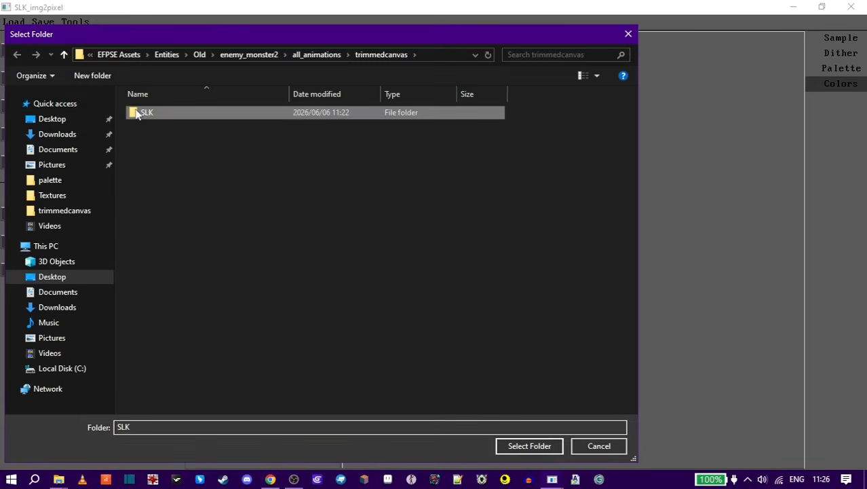
{"action": "left_click", "coordinate": [517, 446]}
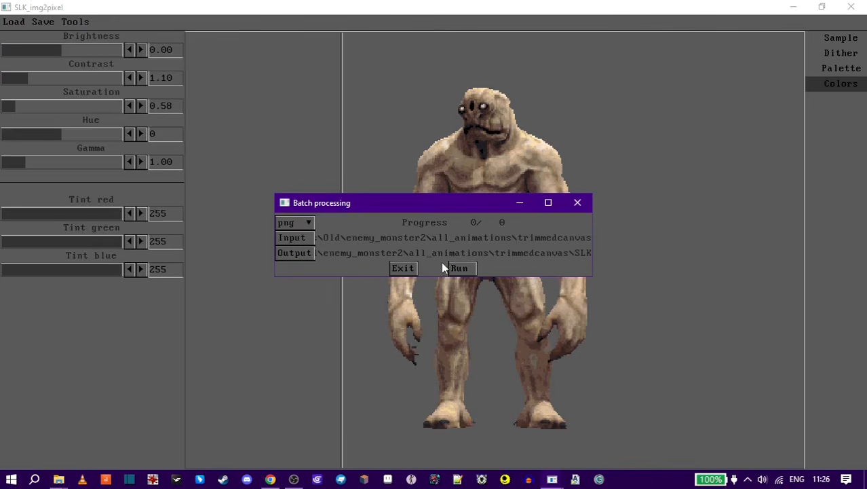
{"action": "left_click", "coordinate": [458, 268]}
{"action": "left_click", "coordinate": [403, 268]}
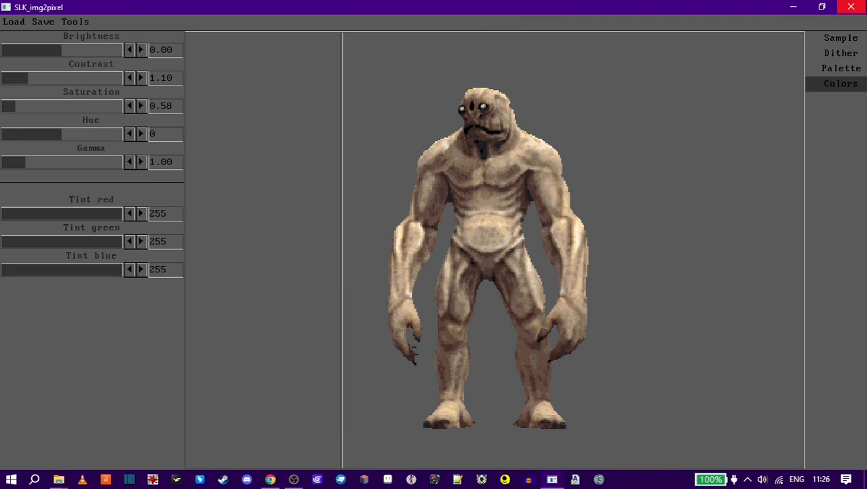
Step: Switch to File Explorer, open the SLK output folder and flip through the converted monster frames starting from monster2_0
{"action": "key", "text": "alt+Tab"}
{"action": "double_click", "coordinate": [215, 162]}
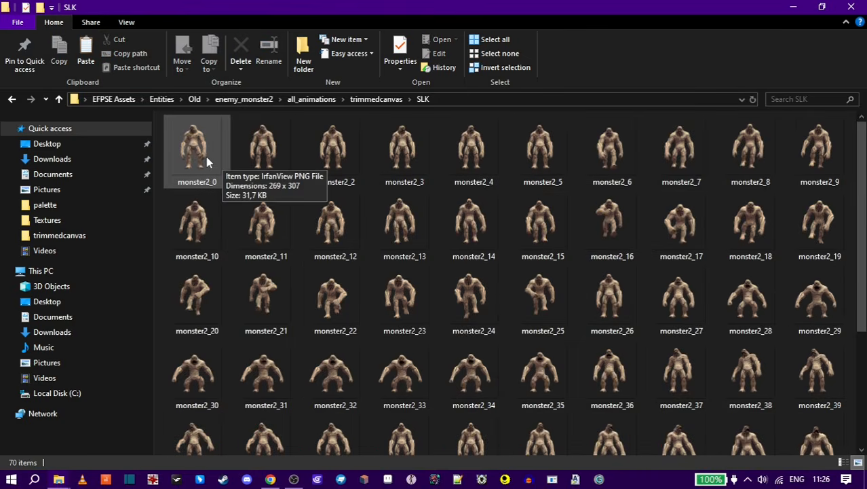
{"action": "double_click", "coordinate": [208, 161]}
{"action": "scroll", "coordinate": [208, 161], "scroll_direction": "down", "scroll_amount": 6}
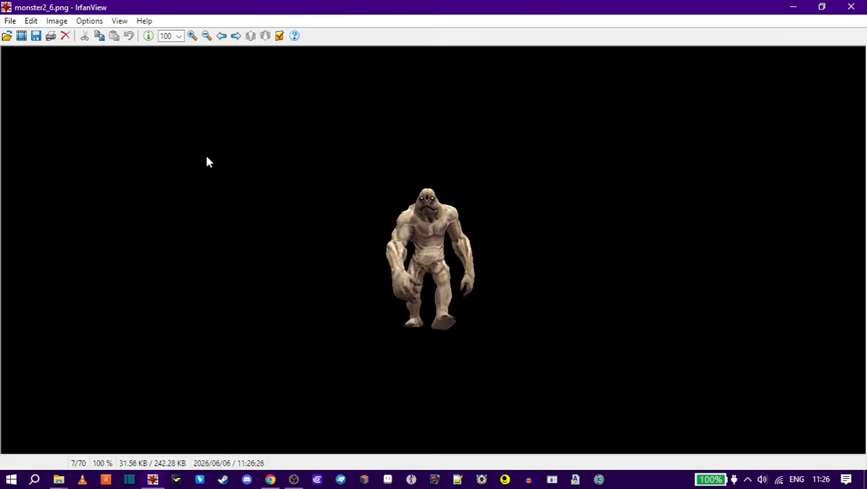
{"action": "scroll", "coordinate": [209, 162], "scroll_direction": "down", "scroll_amount": 15}
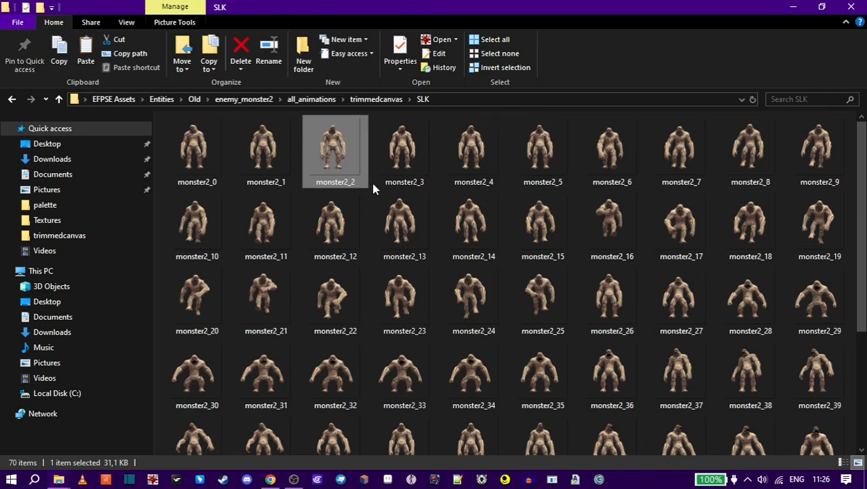
{"action": "left_click", "coordinate": [368, 183]}
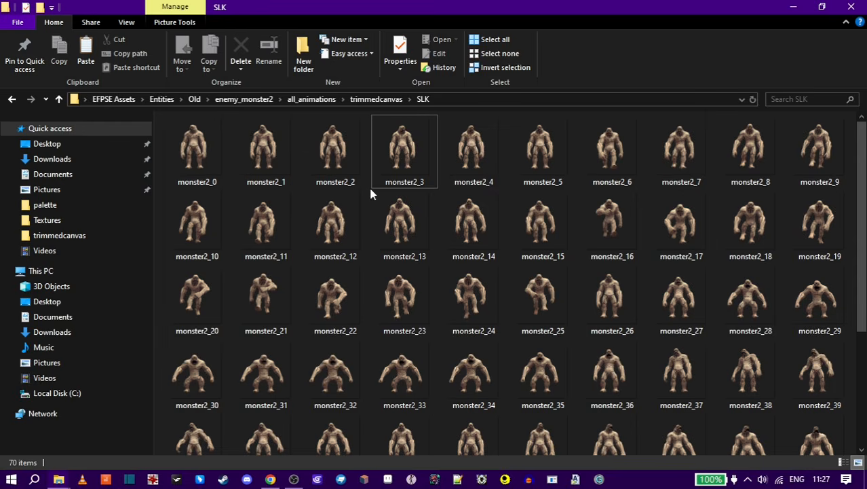
Step: Switch to Chrome and review the EFPSE Y2K Jam 2026 page's submission deadline, instructions and schedule
{"action": "left_click", "coordinate": [271, 480]}
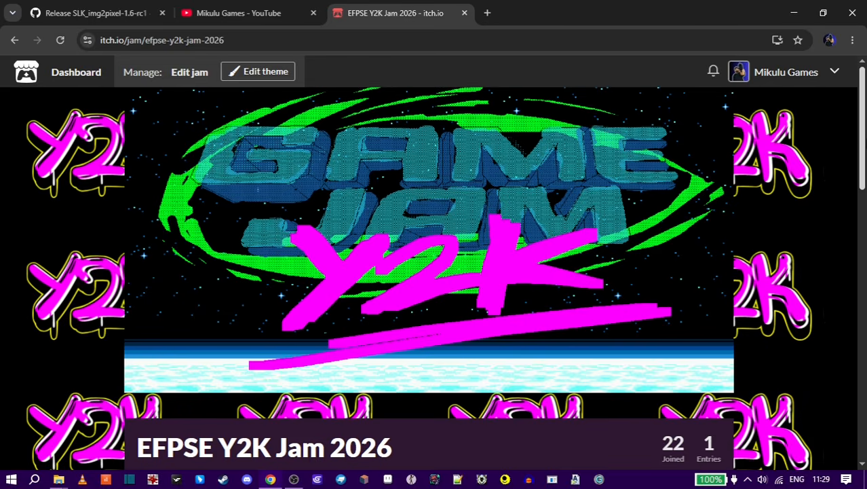
{"action": "left_click_drag", "start_coordinate": [864, 139], "coordinate": [864, 210]}
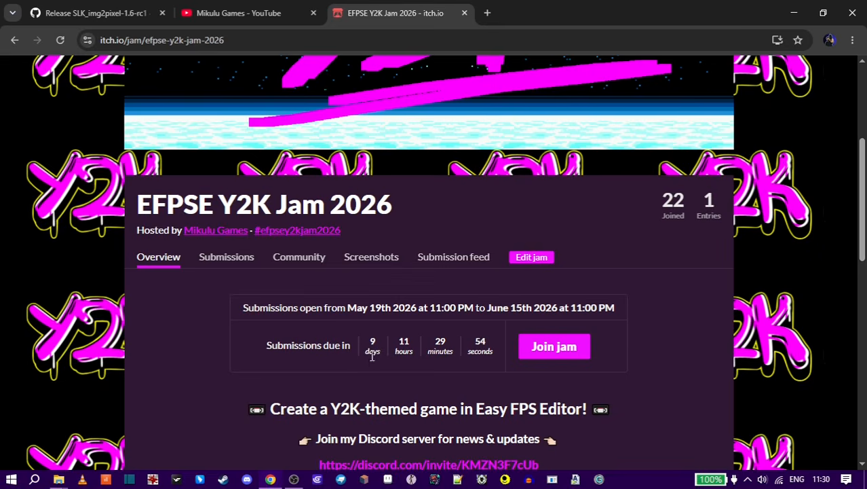
{"action": "left_click_drag", "start_coordinate": [862, 220], "coordinate": [862, 304]}
{"action": "left_click", "coordinate": [820, 481]}
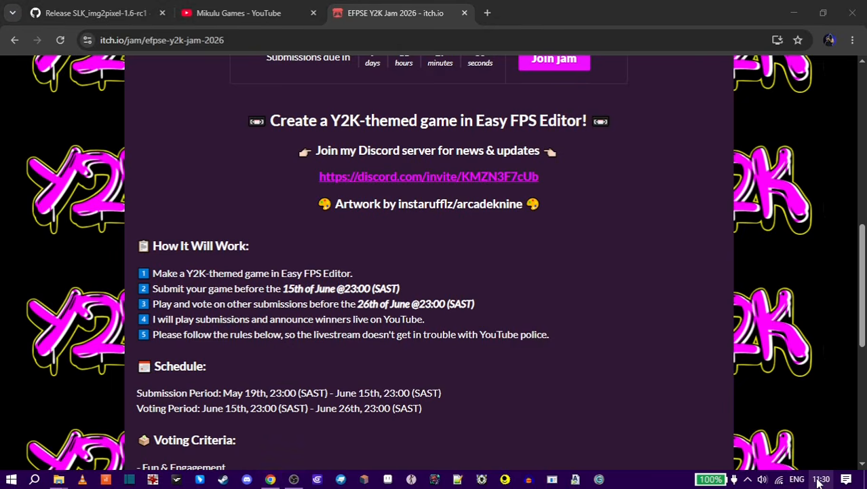